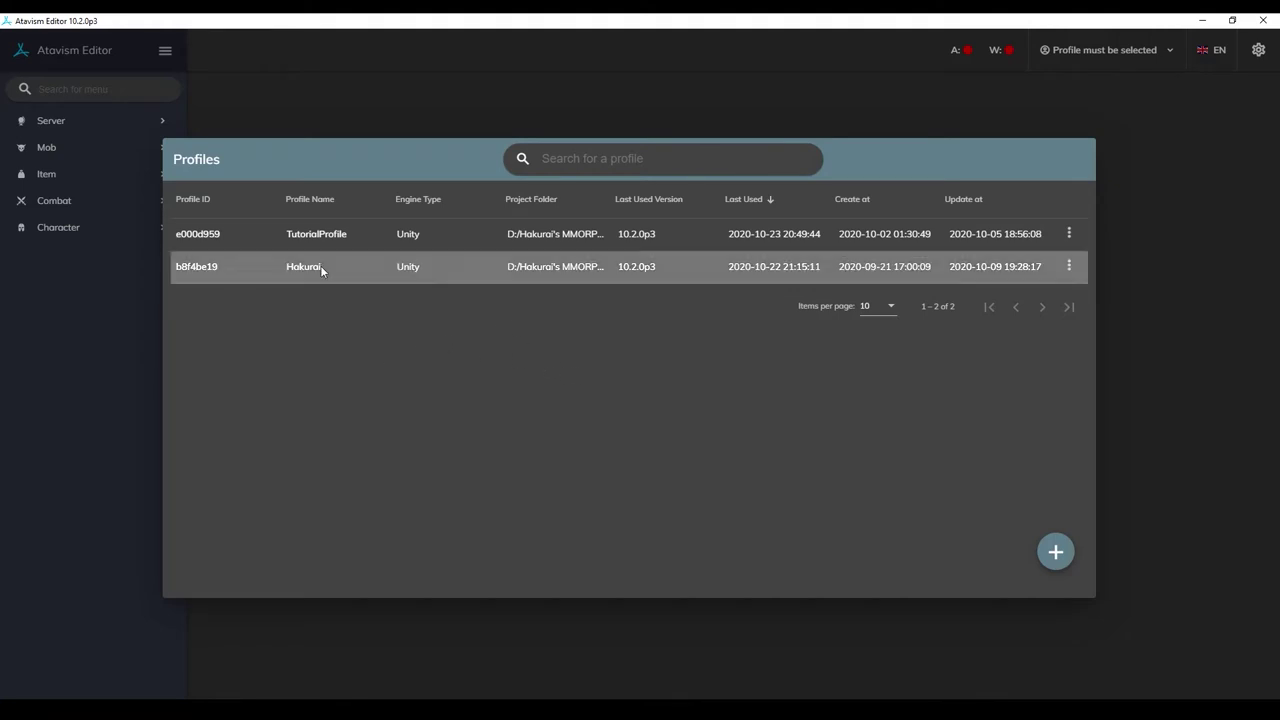
- Load the TutorialProfile profile and bring up the Combat Effects list of 35 effects
{"action": "left_click", "coordinate": [366, 237]}
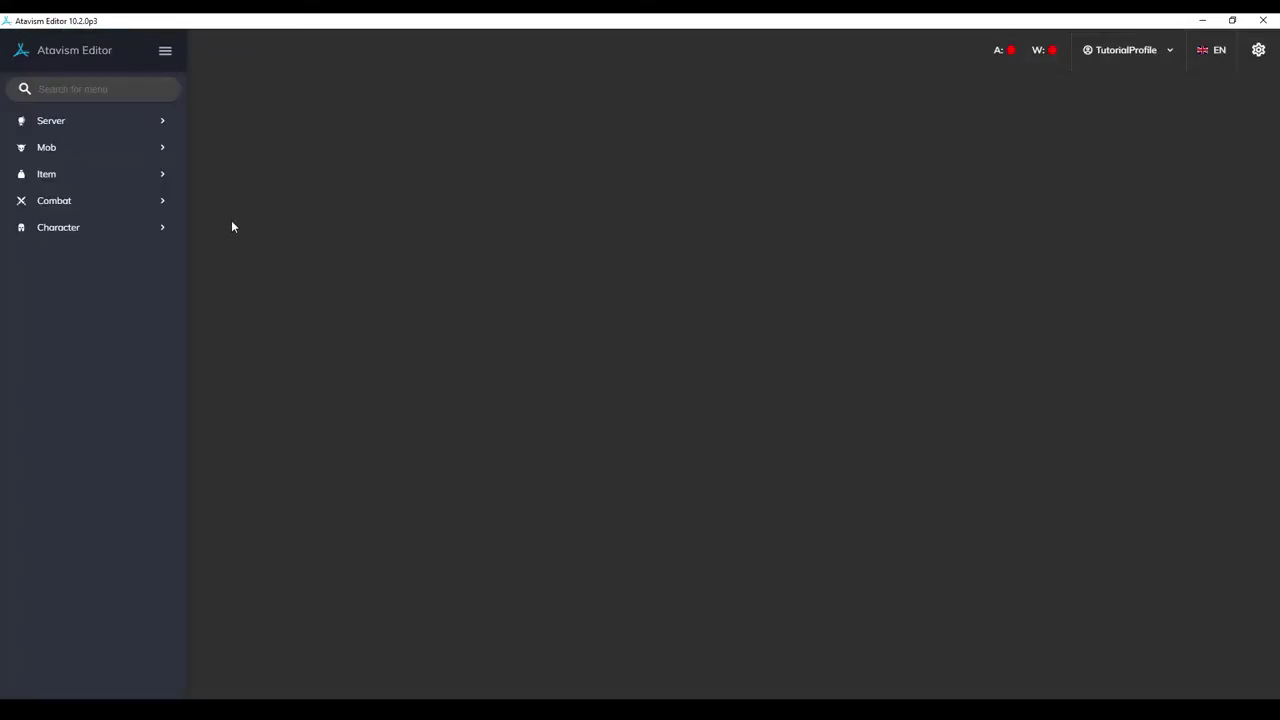
{"action": "left_click", "coordinate": [72, 206]}
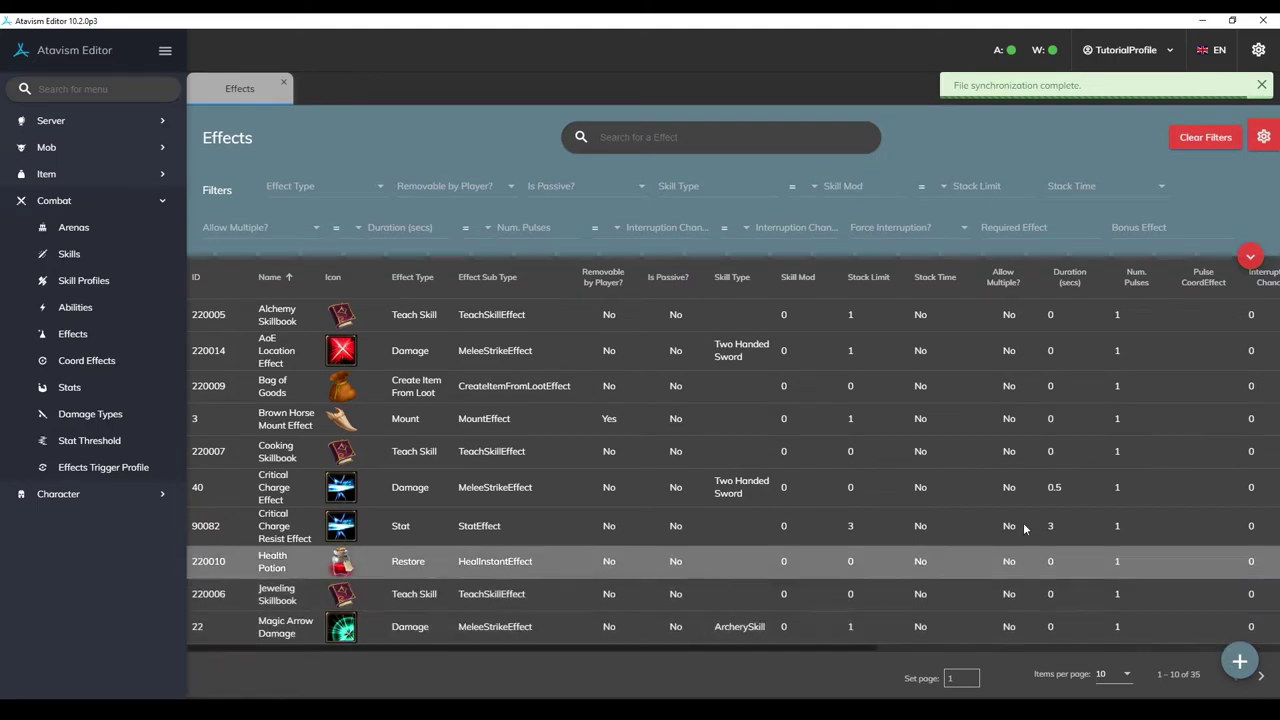
- Create a new combat effect named 'Unarmed Strike'
{"action": "left_click", "coordinate": [1240, 662]}
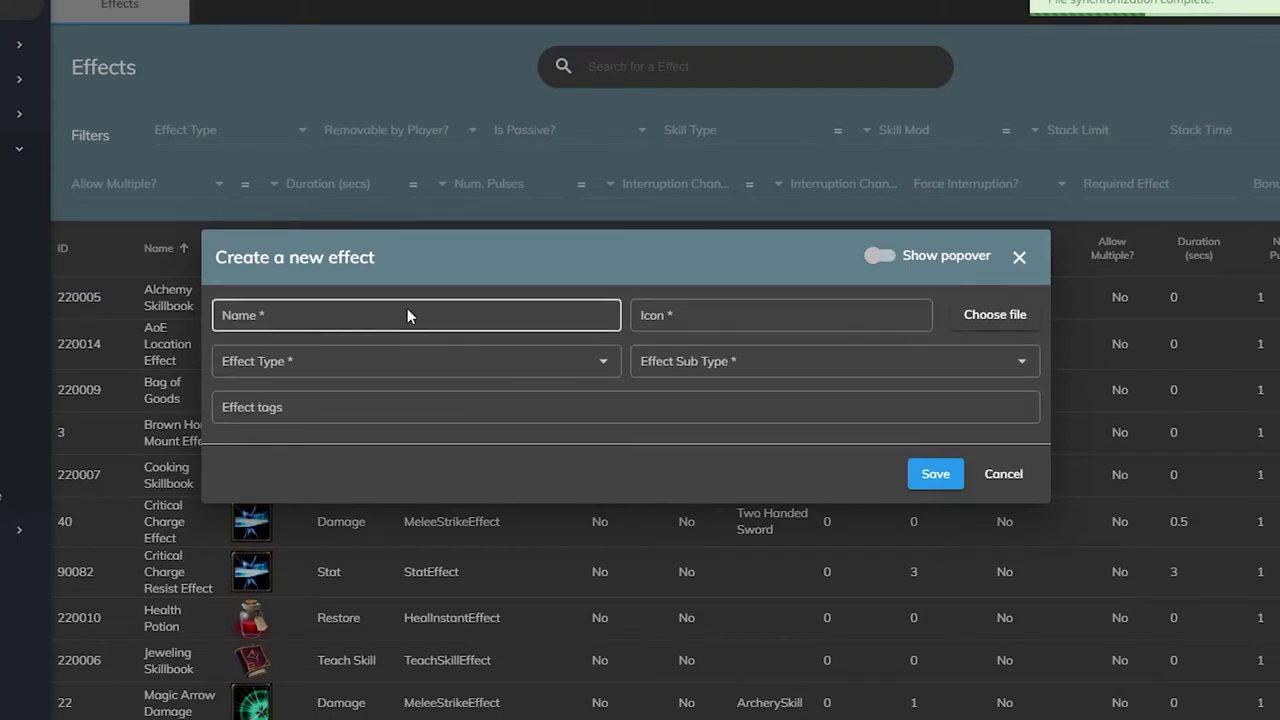
{"action": "left_click", "coordinate": [458, 328]}
{"action": "left_click", "coordinate": [458, 328]}
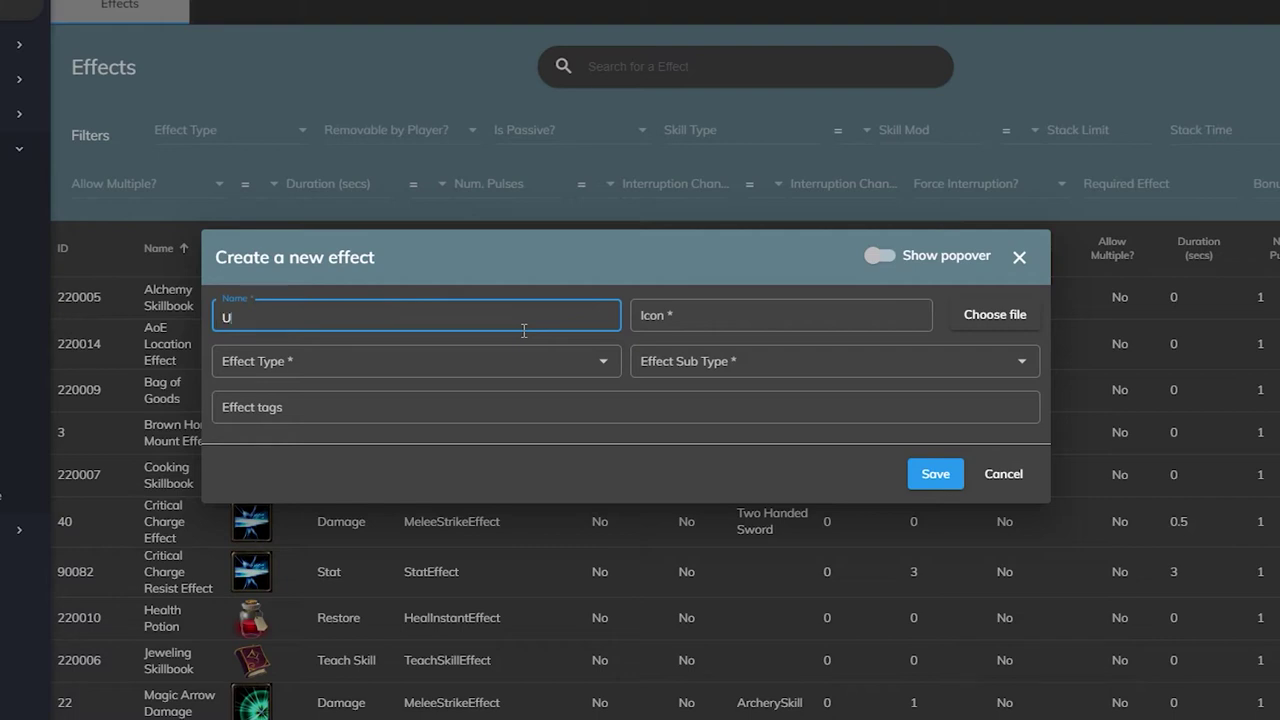
{"action": "type", "text": "narmed Strike"}
{"action": "left_click", "coordinate": [686, 330]}
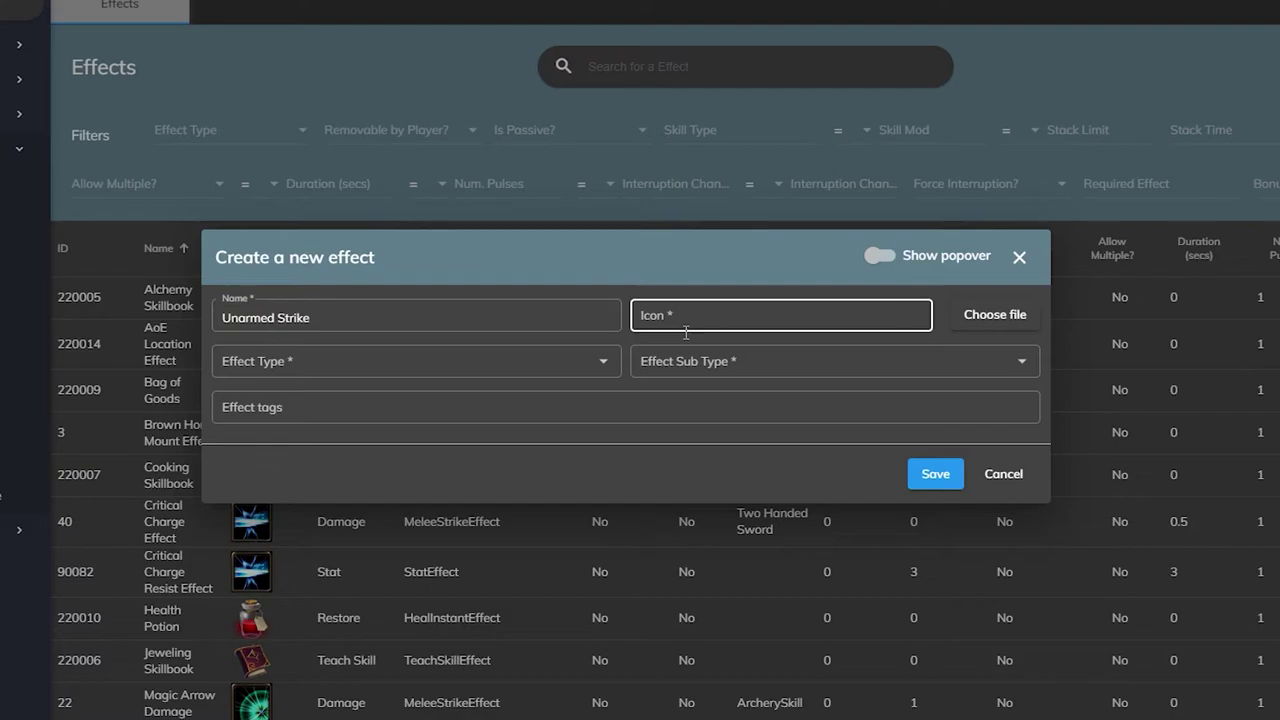
- Browse the project's icon images and select Ranger02Gloves 1.png for the effect
{"action": "left_click", "coordinate": [995, 316]}
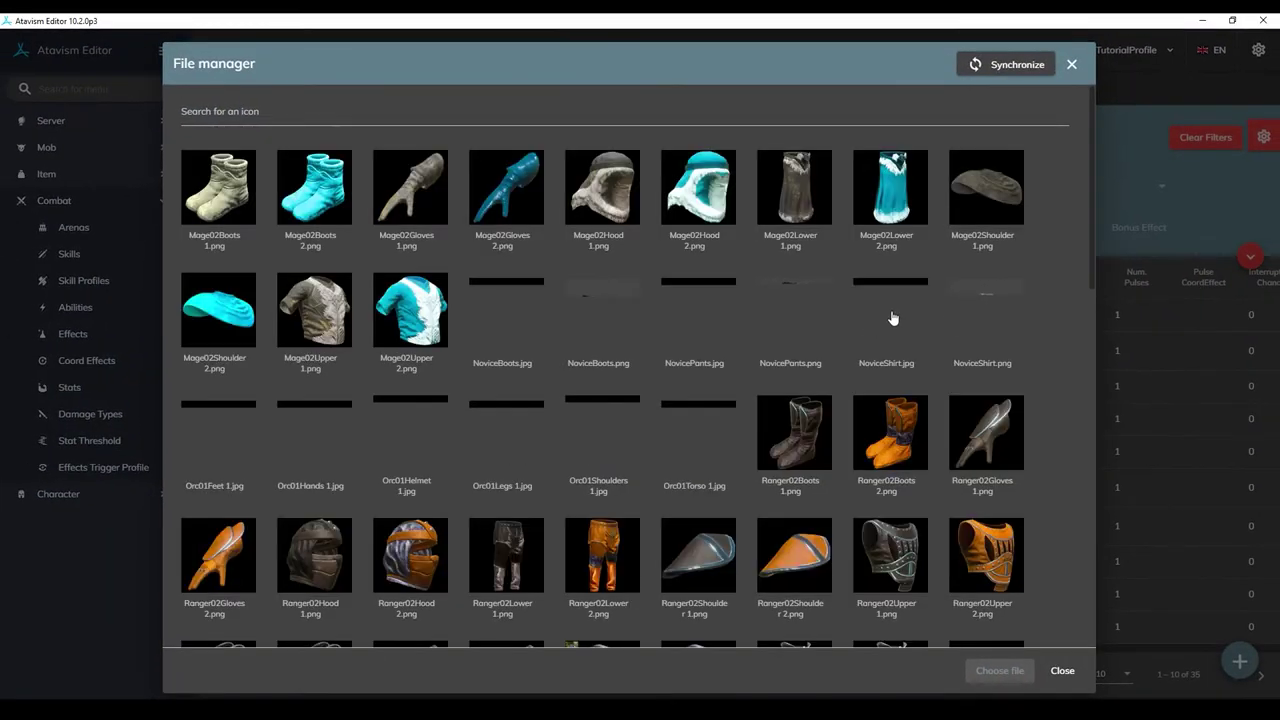
{"action": "scroll", "coordinate": [652, 295], "scroll_direction": "down", "scroll_amount": 3}
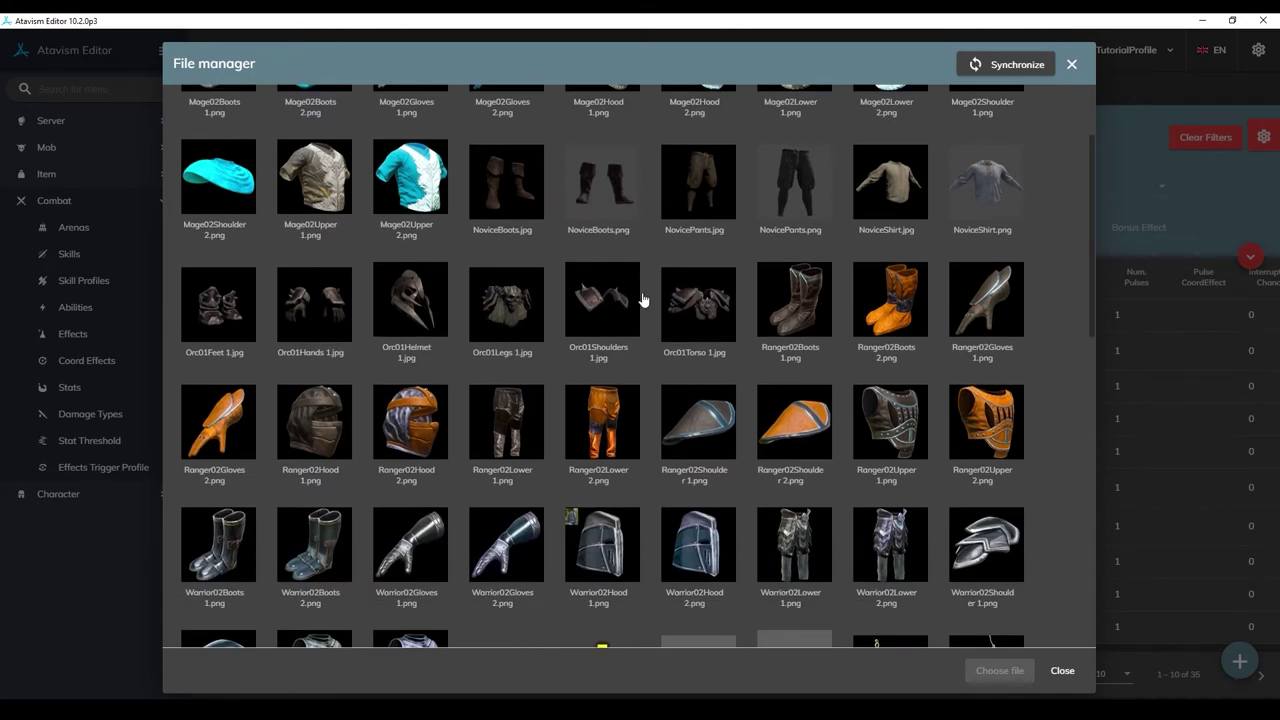
{"action": "scroll", "coordinate": [632, 298], "scroll_direction": "down", "scroll_amount": 3}
{"action": "scroll", "coordinate": [633, 300], "scroll_direction": "up", "scroll_amount": 6}
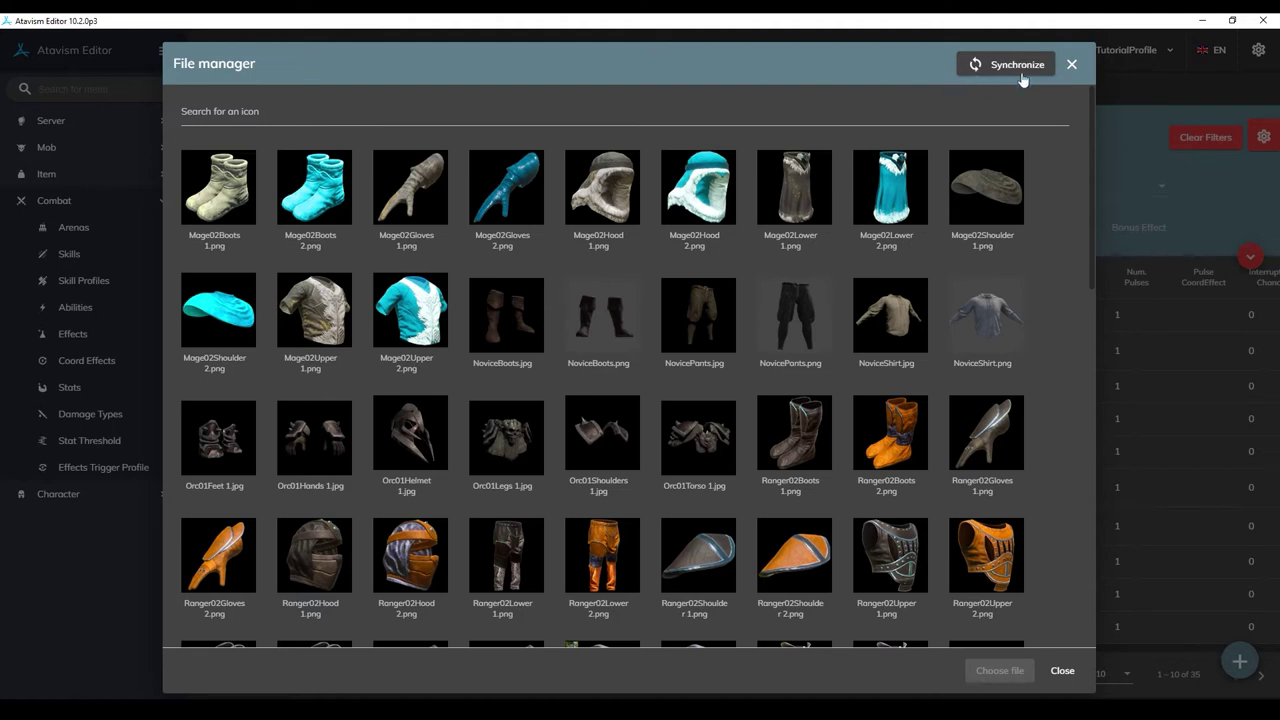
{"action": "left_click", "coordinate": [987, 452]}
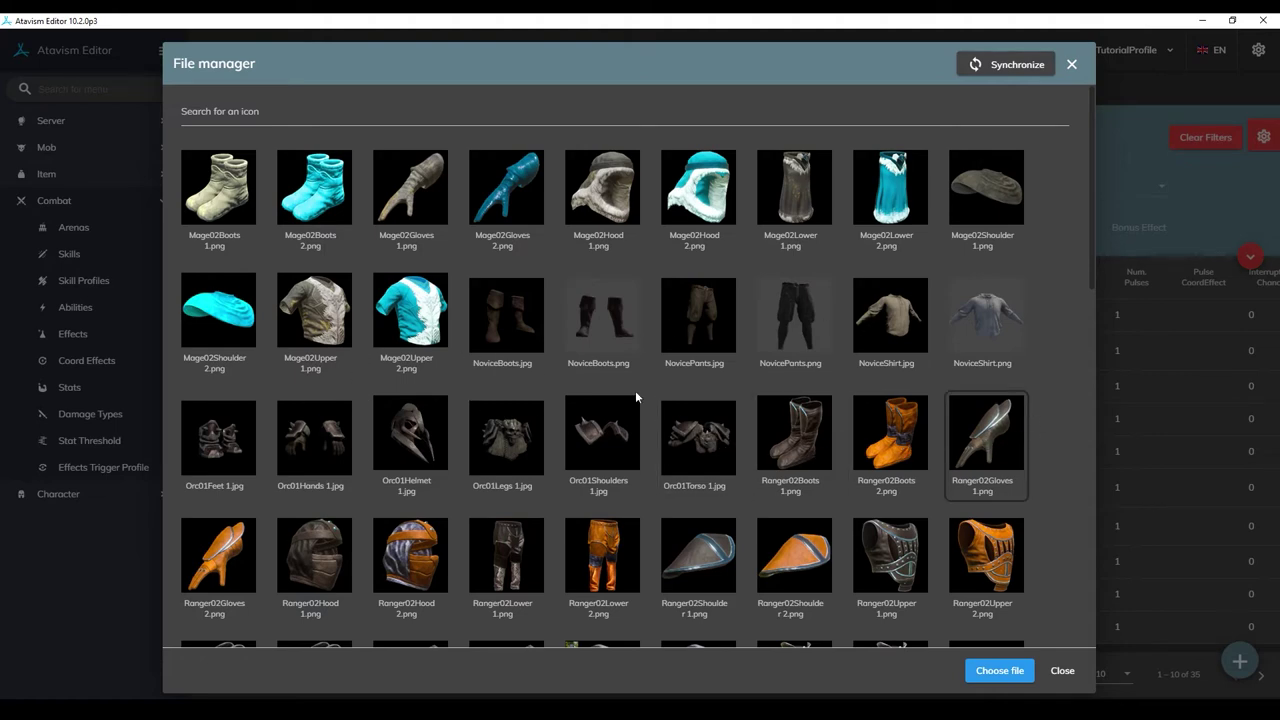
- Apply the gloves icon and set the effect type to Damage
{"action": "left_click", "coordinate": [995, 670]}
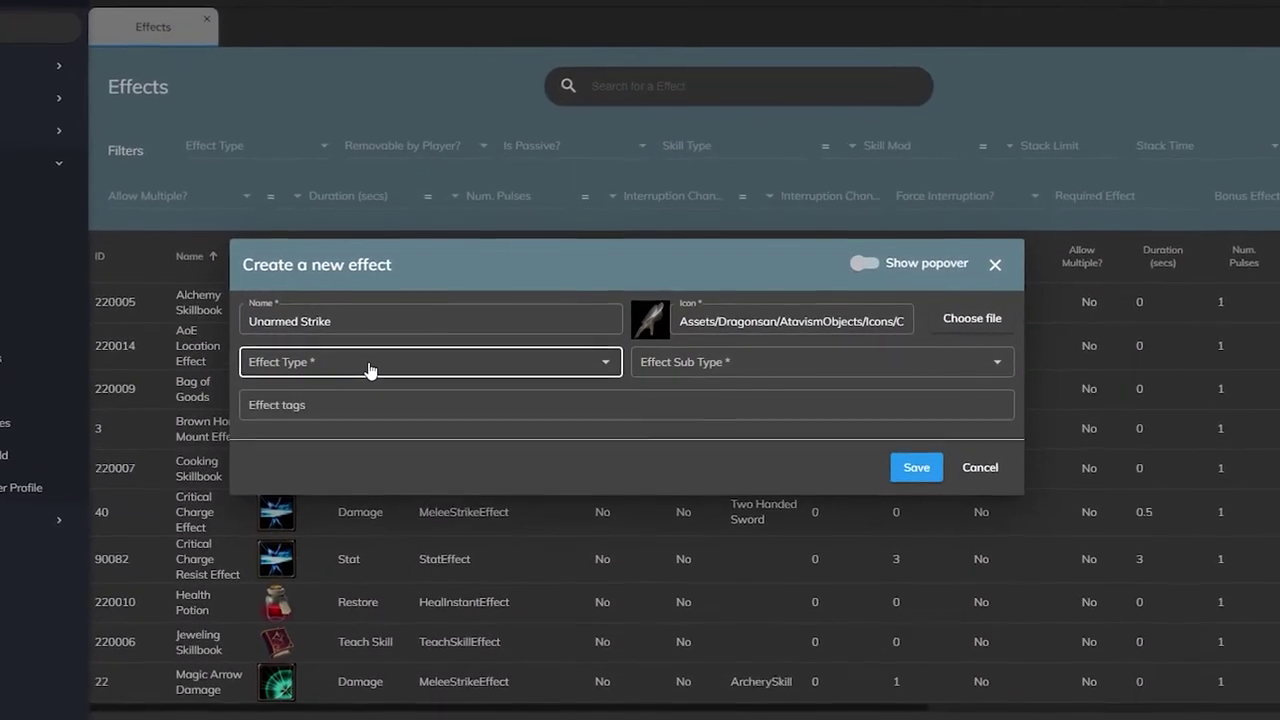
{"action": "left_click", "coordinate": [375, 367]}
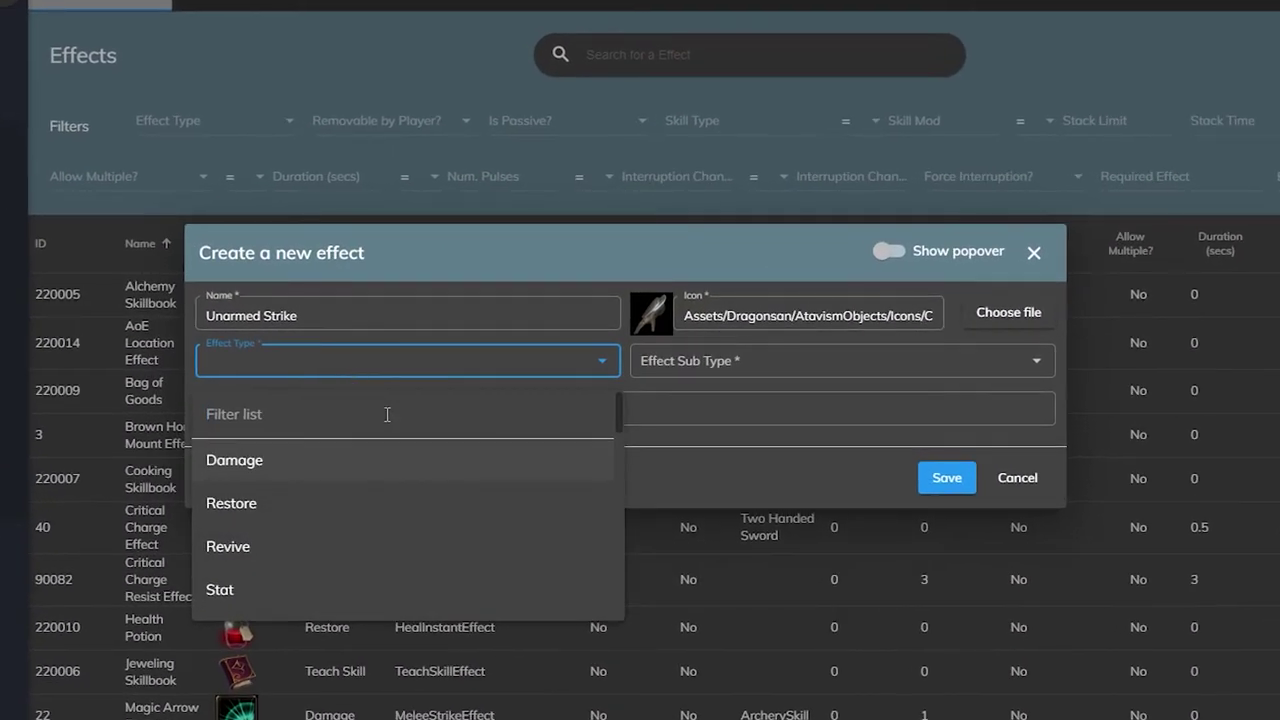
{"action": "scroll", "coordinate": [385, 455], "scroll_direction": "down", "scroll_amount": 2}
{"action": "scroll", "coordinate": [384, 462], "scroll_direction": "up", "scroll_amount": 2}
{"action": "scroll", "coordinate": [357, 517], "scroll_direction": "down", "scroll_amount": 4}
{"action": "scroll", "coordinate": [360, 520], "scroll_direction": "down", "scroll_amount": 5}
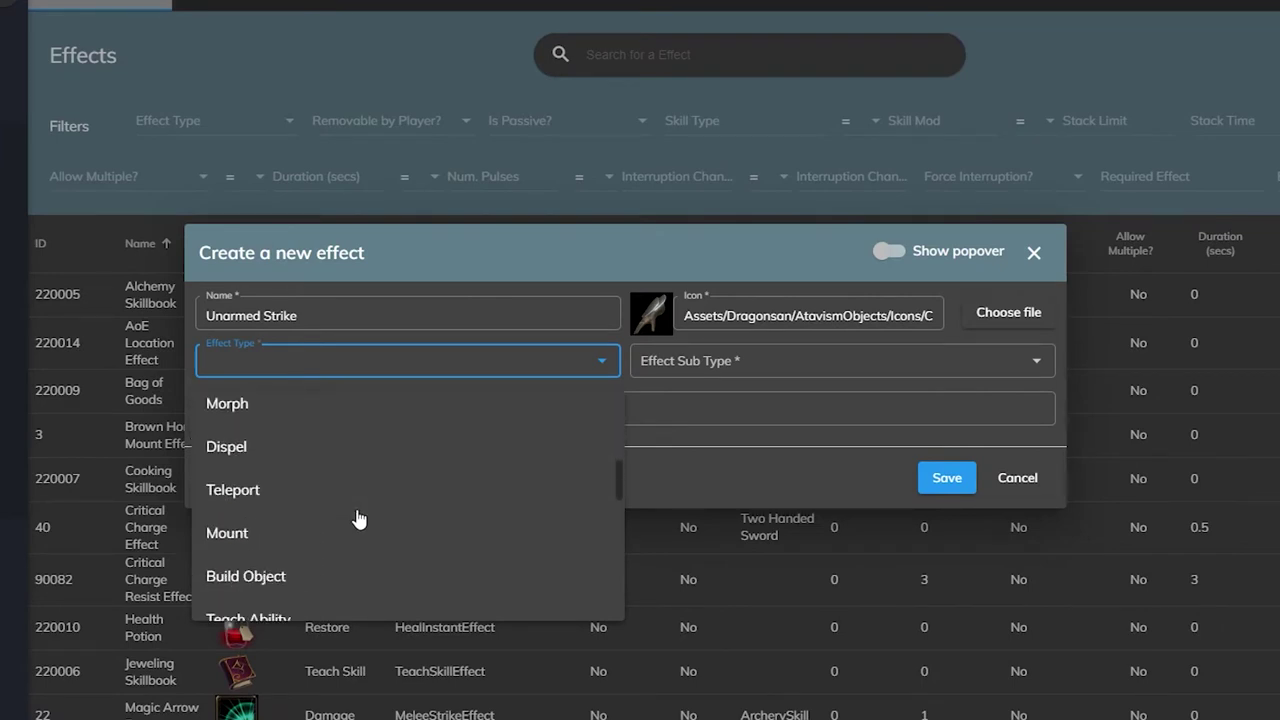
{"action": "left_click_drag", "start_coordinate": [617, 523], "coordinate": [624, 405]}
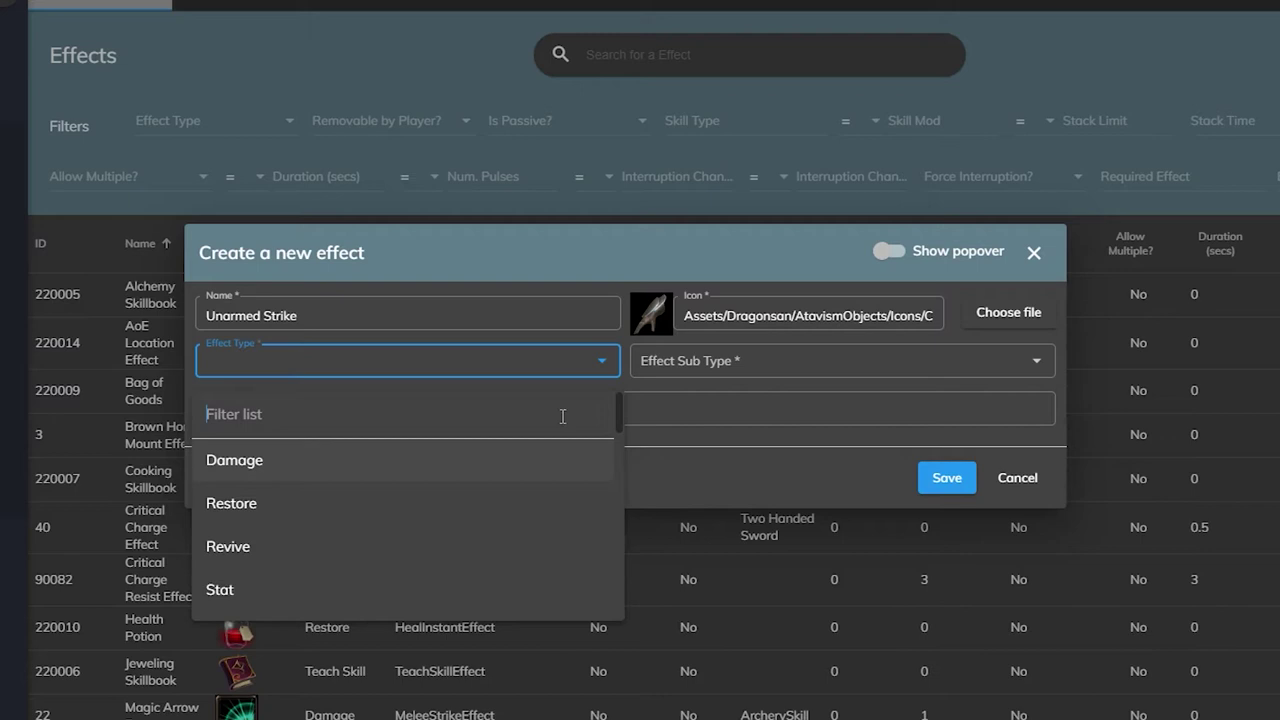
{"action": "left_click", "coordinate": [365, 462]}
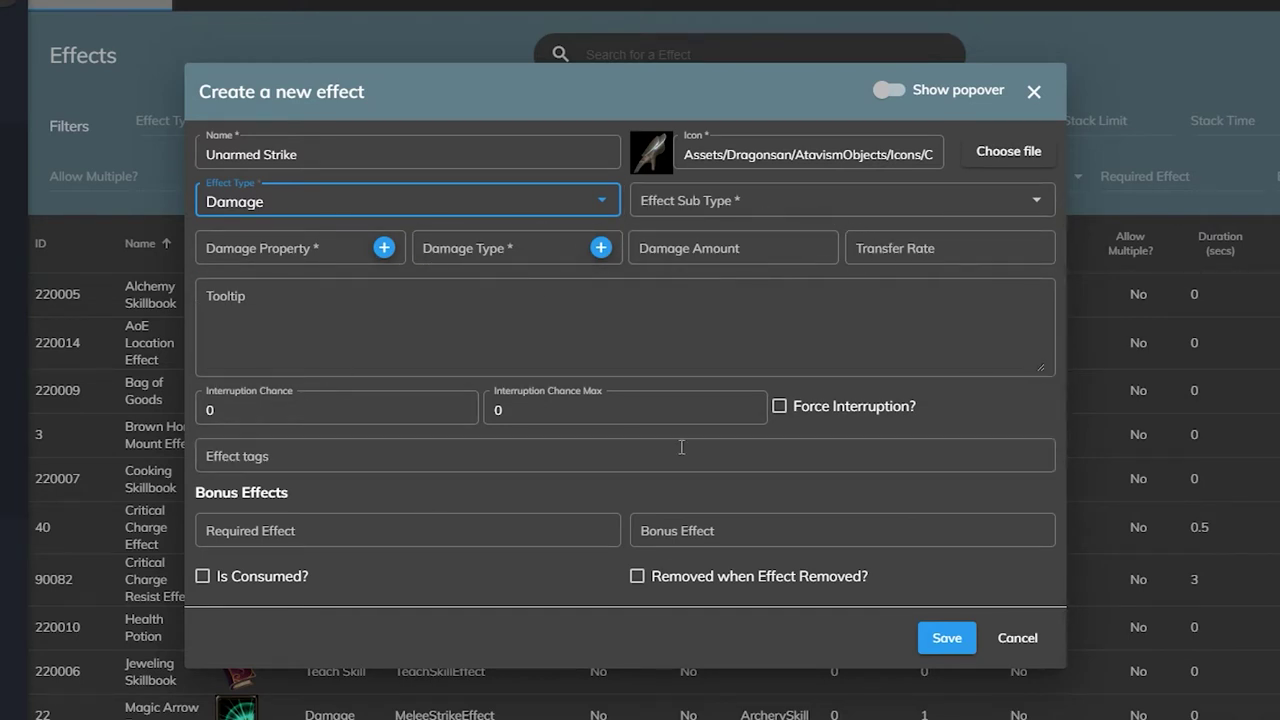
- Switch the effect type to Restore and review its fields
{"action": "left_click", "coordinate": [570, 205]}
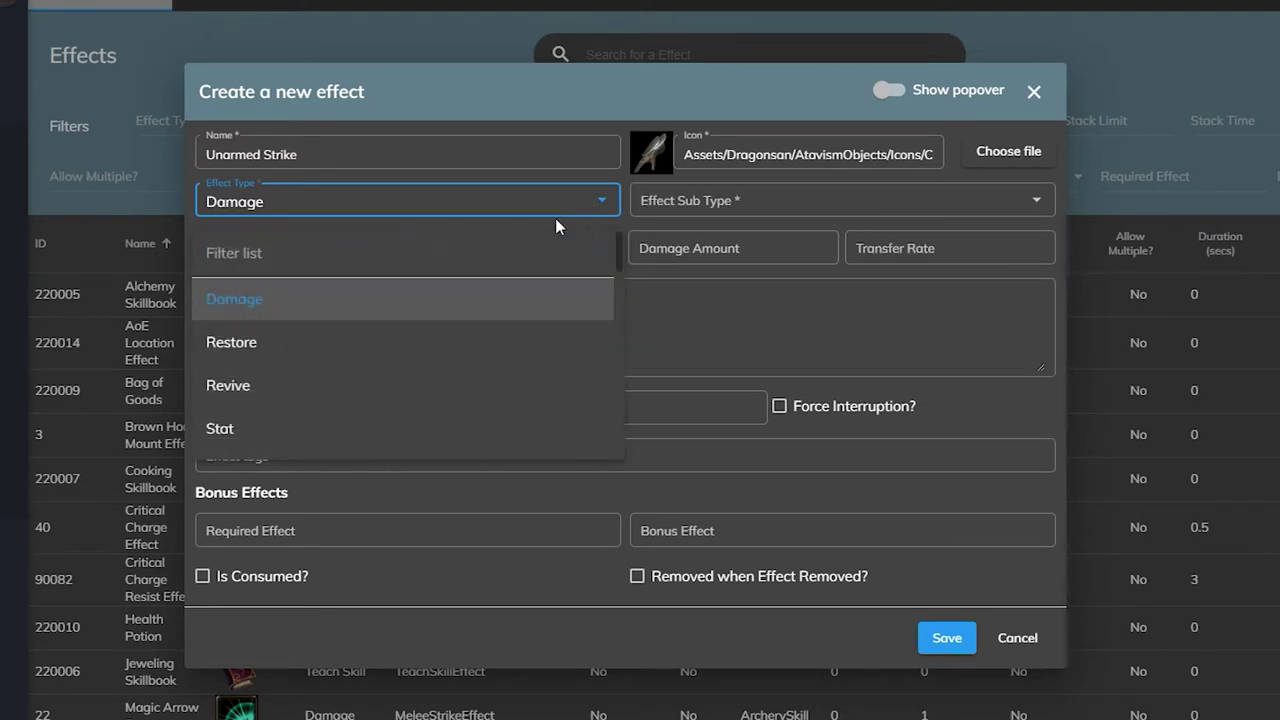
{"action": "scroll", "coordinate": [504, 325], "scroll_direction": "down", "scroll_amount": 1}
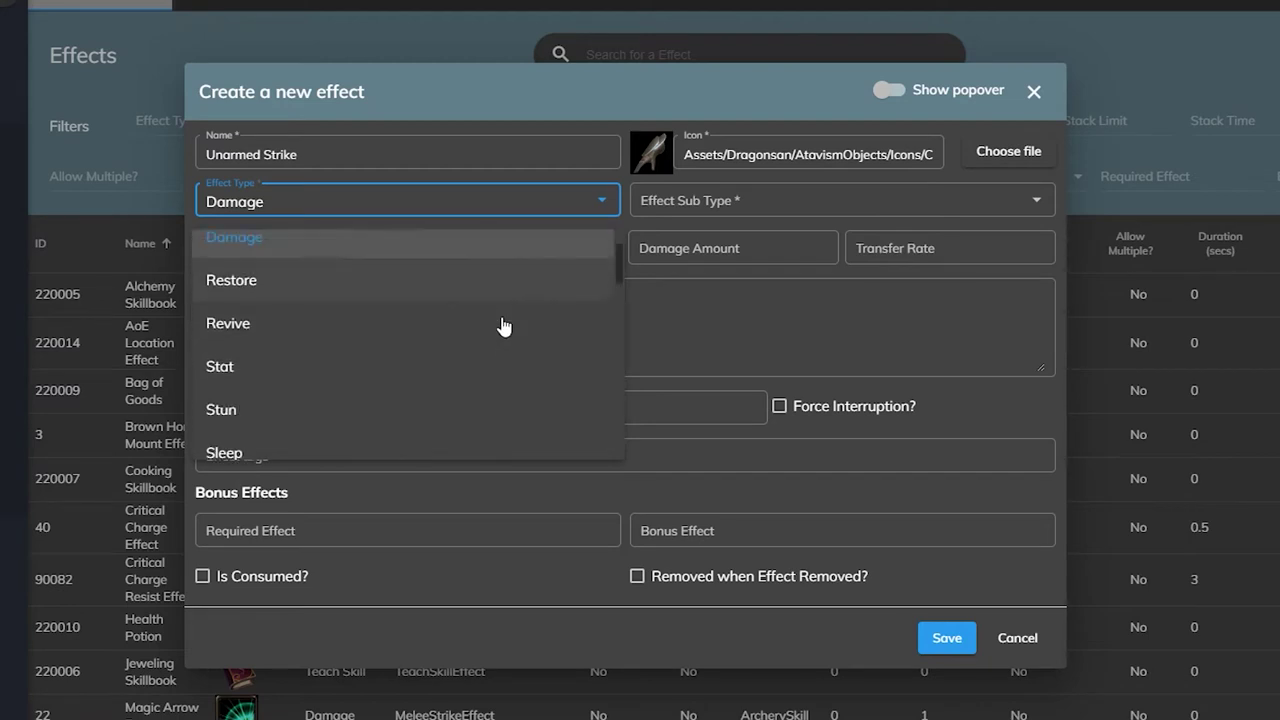
{"action": "scroll", "coordinate": [504, 325], "scroll_direction": "up", "scroll_amount": 1}
{"action": "left_click", "coordinate": [452, 352]}
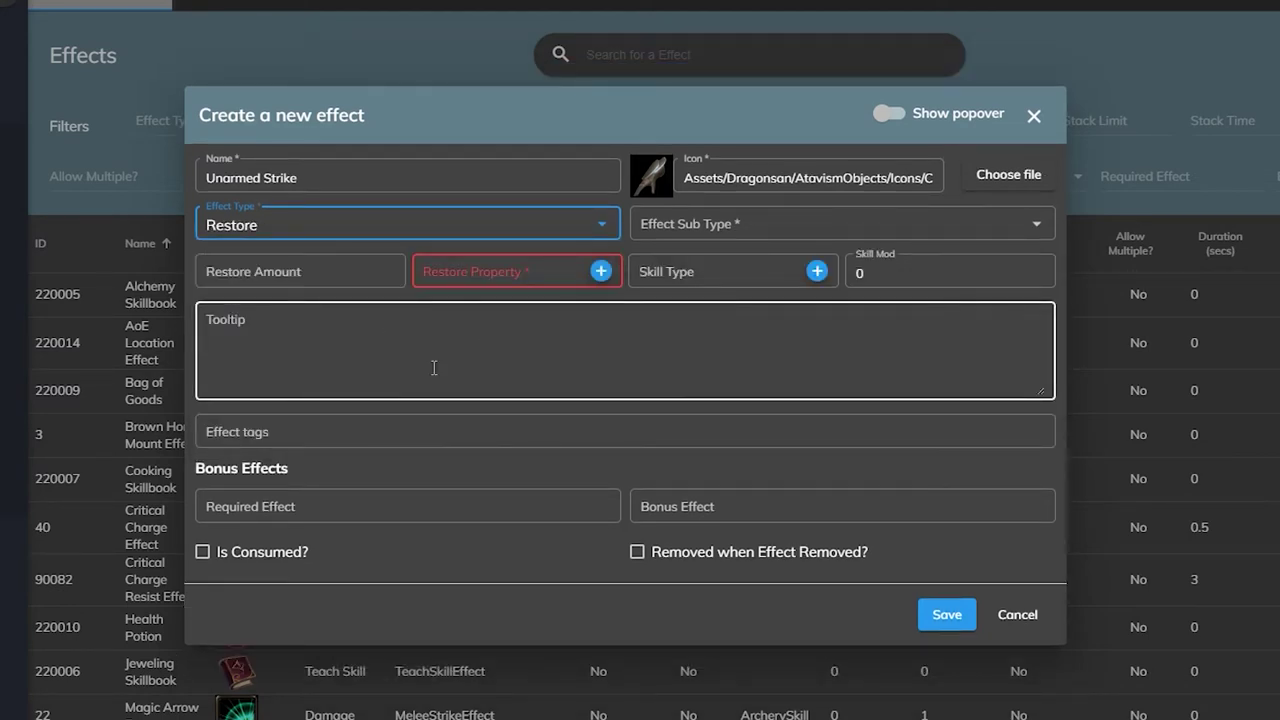
{"action": "left_click", "coordinate": [553, 223]}
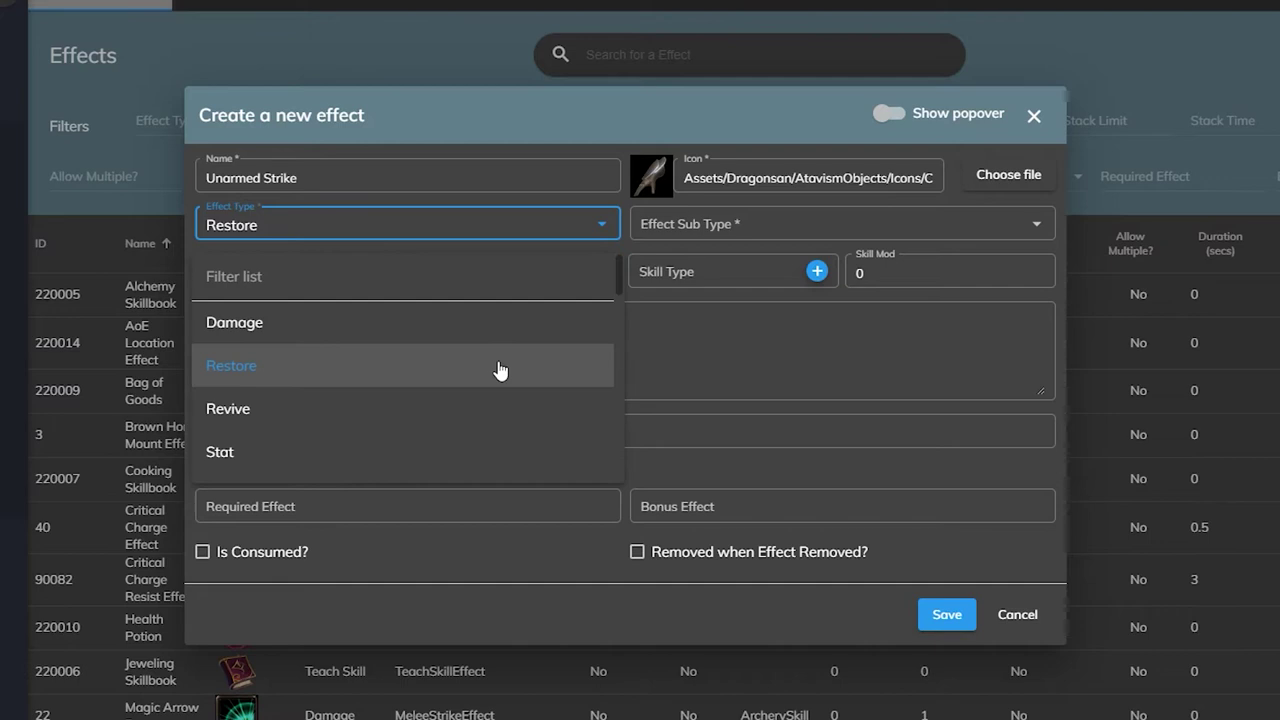
{"action": "left_click", "coordinate": [612, 227]}
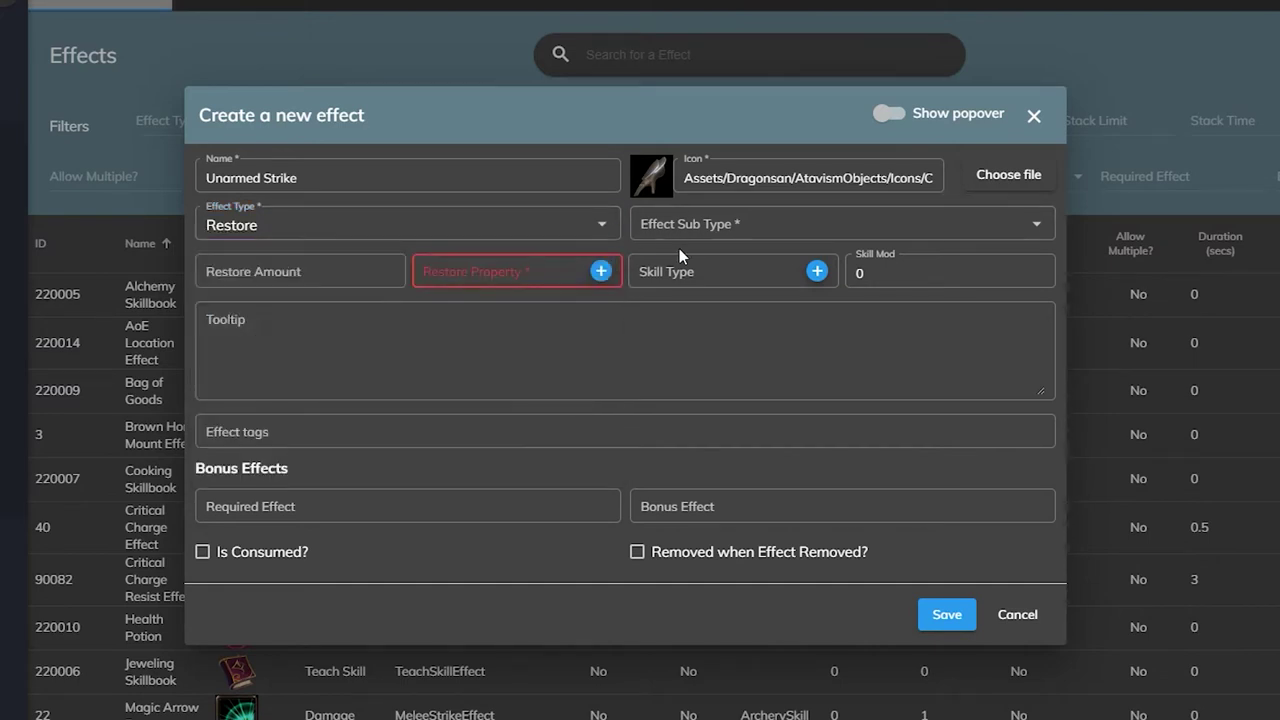
- Switch the effect type to Revive and review its fields
{"action": "left_click", "coordinate": [567, 383]}
{"action": "left_click", "coordinate": [600, 229]}
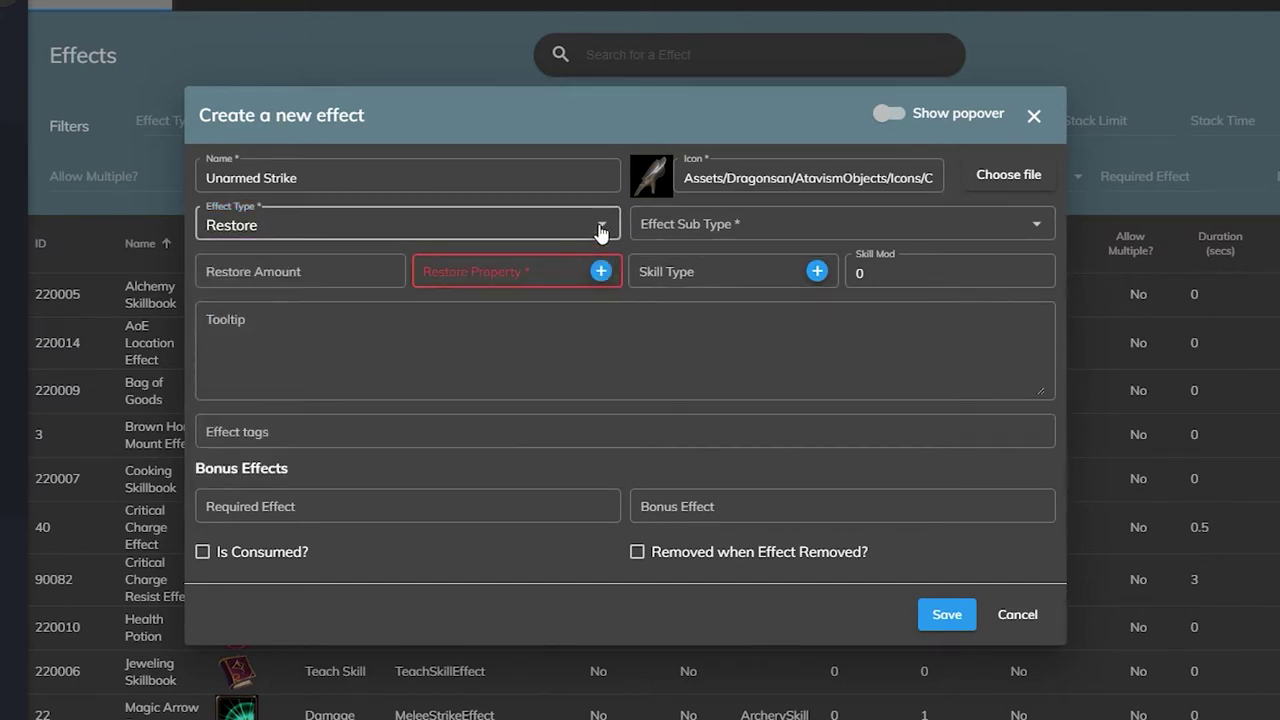
{"action": "left_click", "coordinate": [600, 229]}
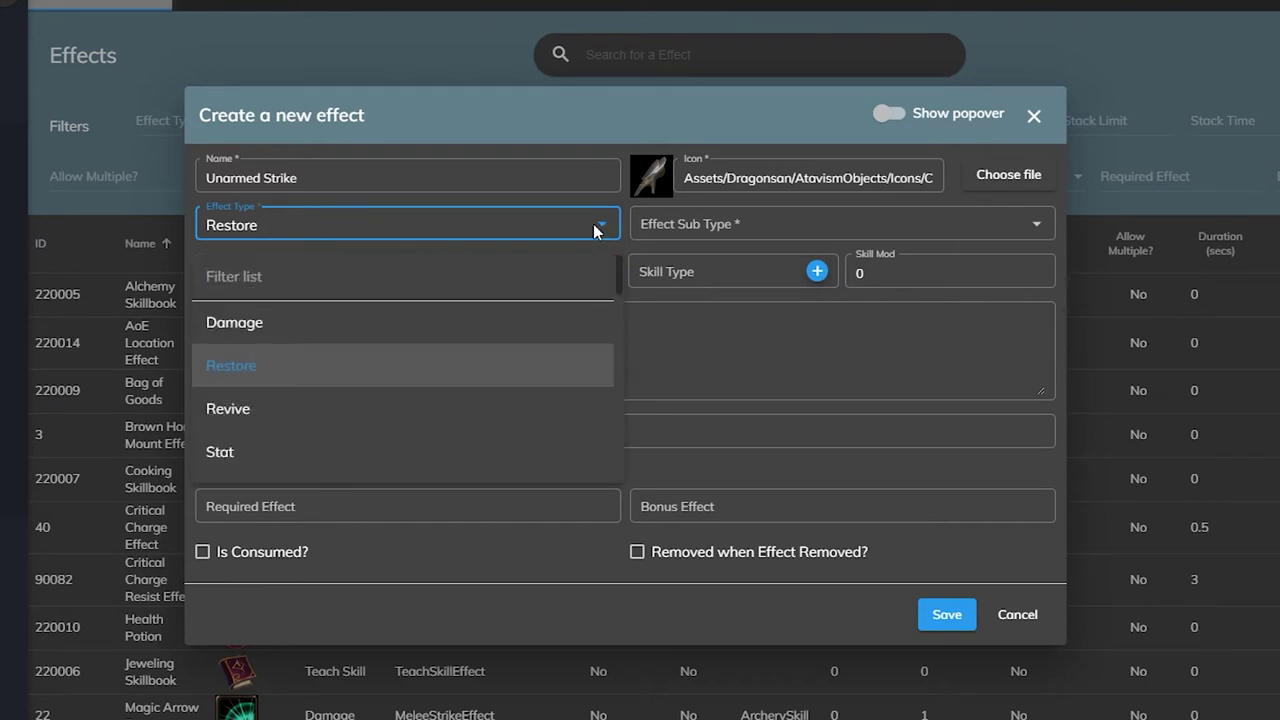
{"action": "left_click", "coordinate": [418, 403]}
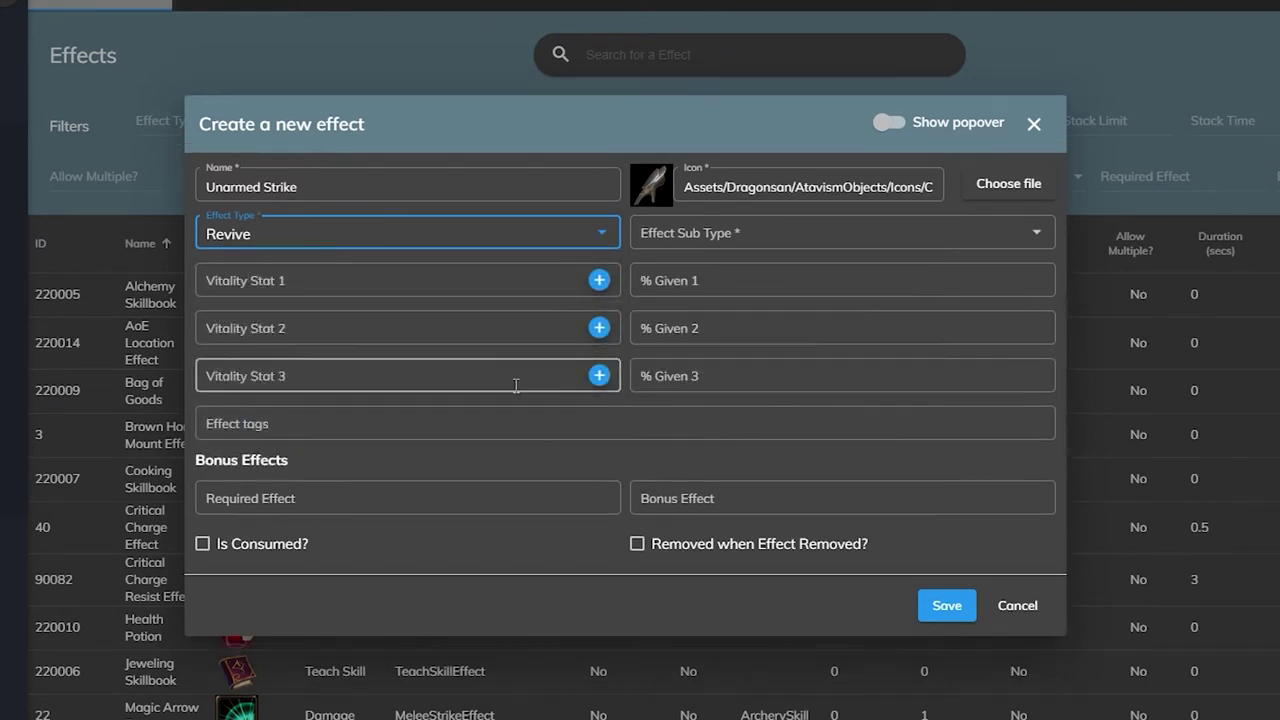
{"action": "left_click", "coordinate": [605, 234]}
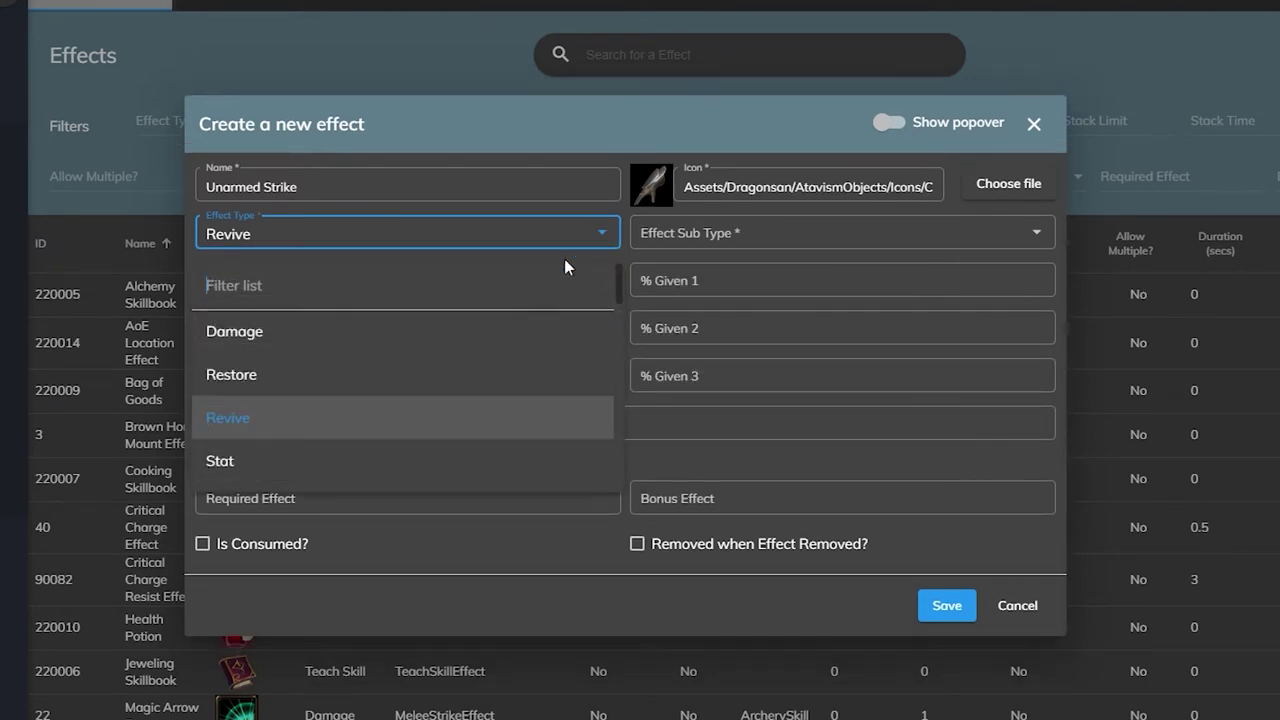
- Switch the effect type to Stat and inspect its stack limit field
{"action": "left_click", "coordinate": [405, 469]}
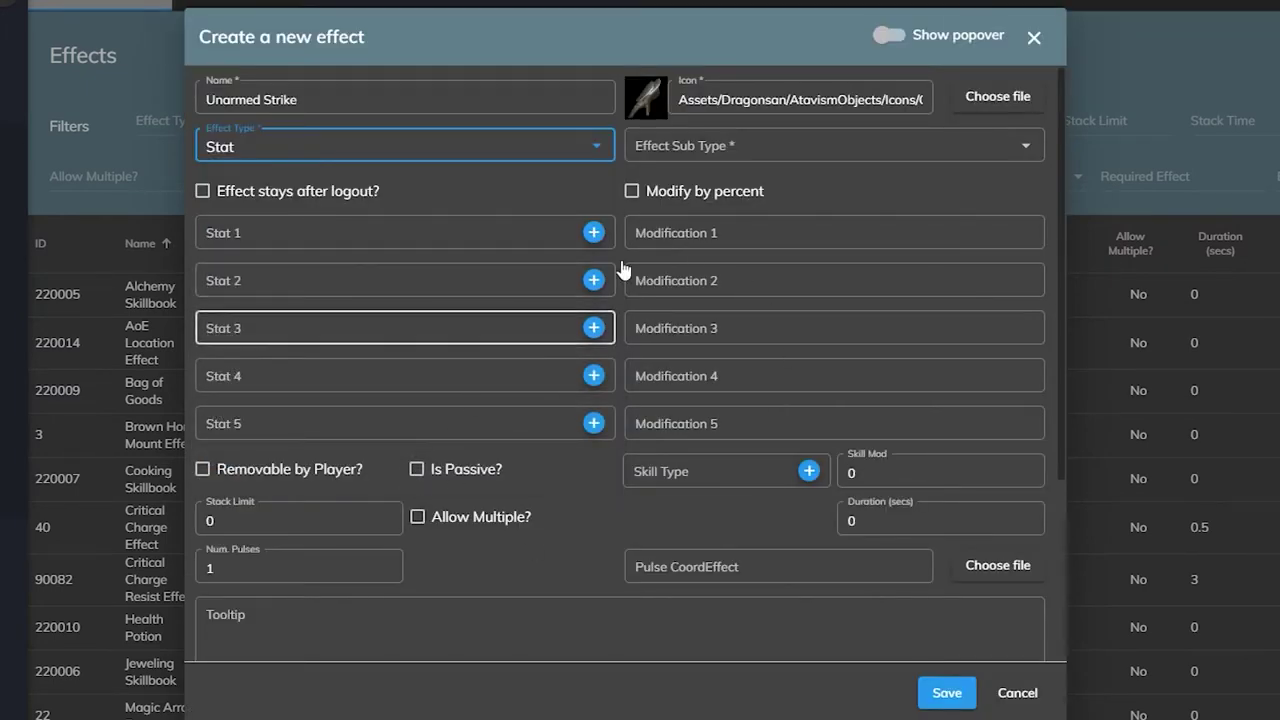
{"action": "left_click", "coordinate": [618, 200]}
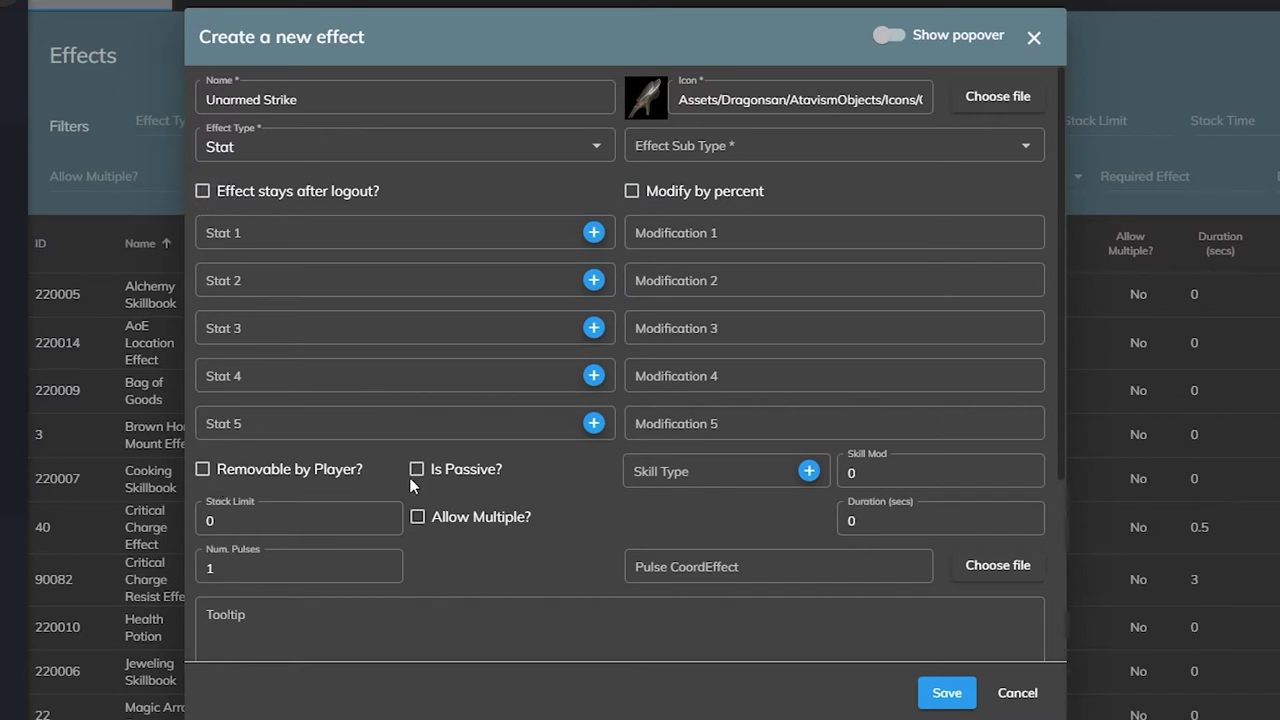
{"action": "left_click", "coordinate": [355, 522]}
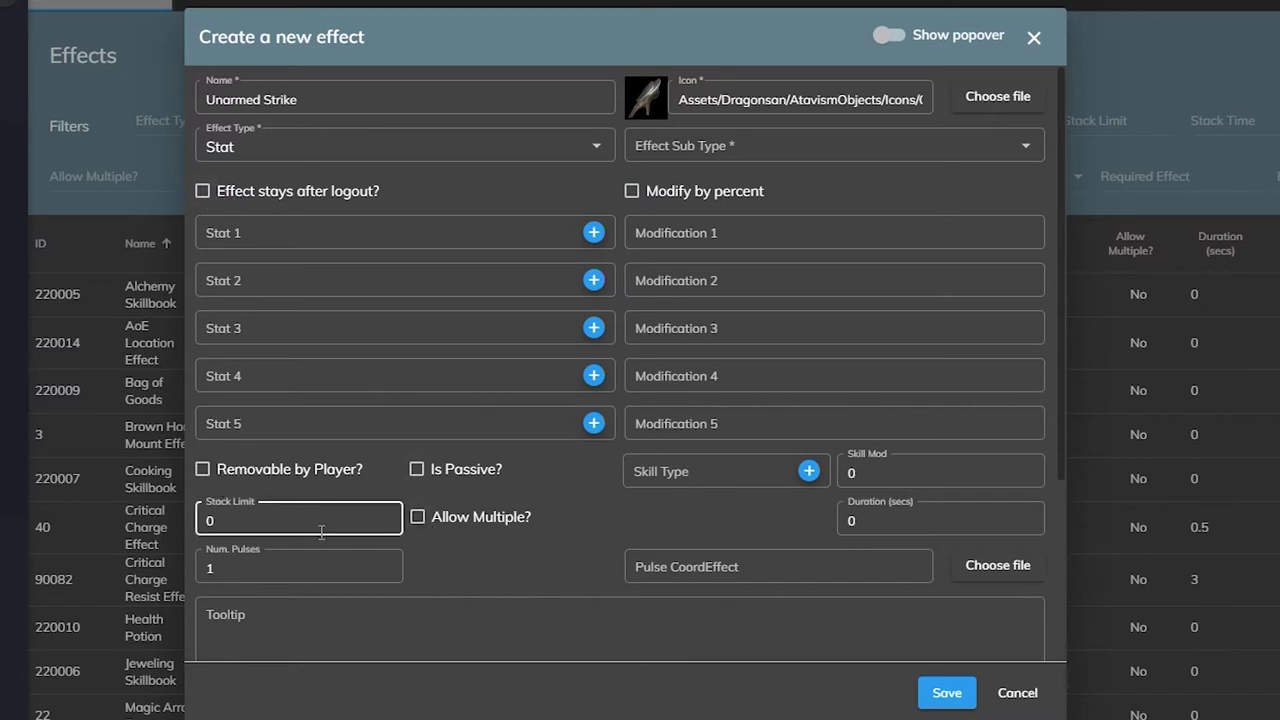
{"action": "left_click", "coordinate": [592, 149]}
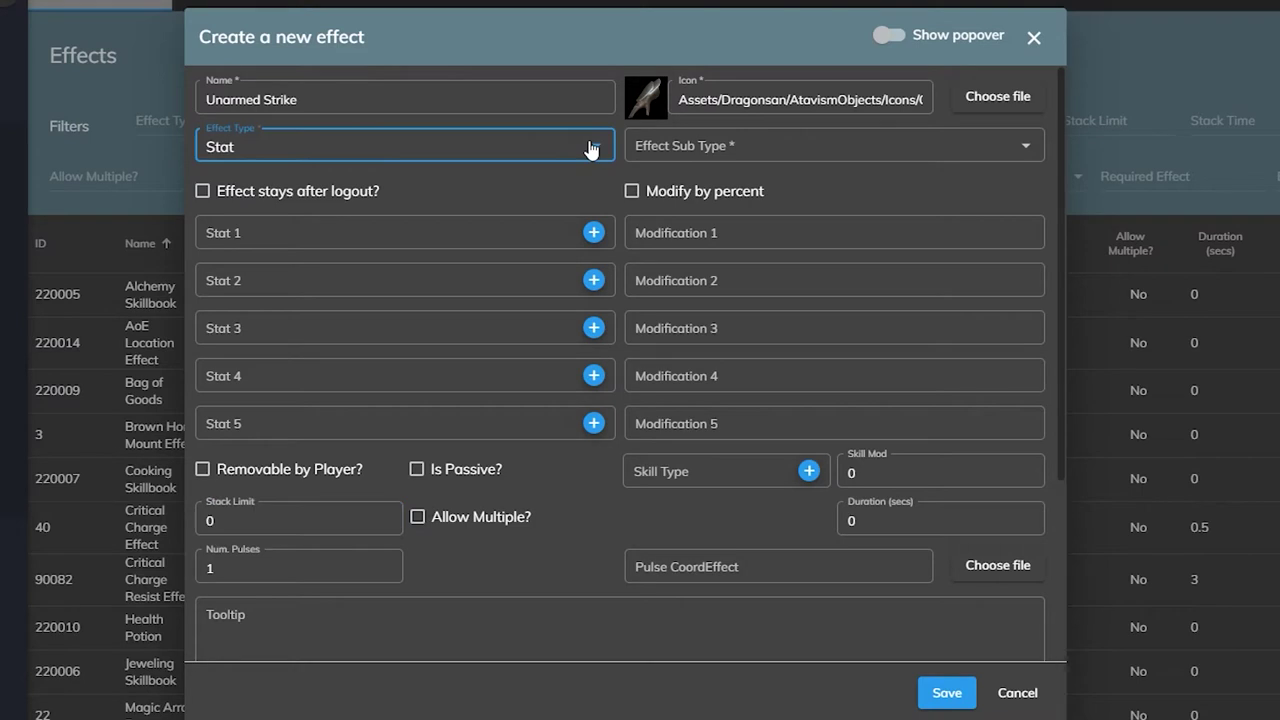
- Try the Stun type with its duration field, then switch to Sleep
{"action": "left_click", "coordinate": [592, 149]}
{"action": "scroll", "coordinate": [440, 305], "scroll_direction": "down", "scroll_amount": 2}
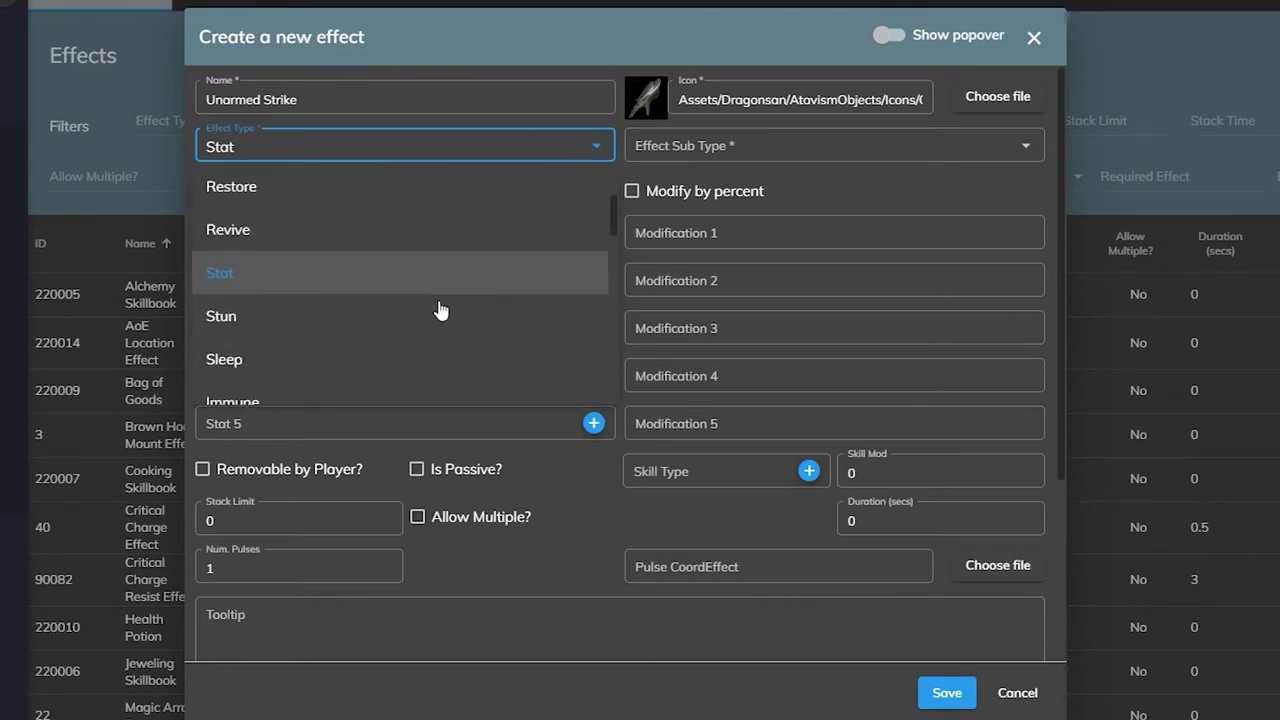
{"action": "left_click", "coordinate": [350, 292]}
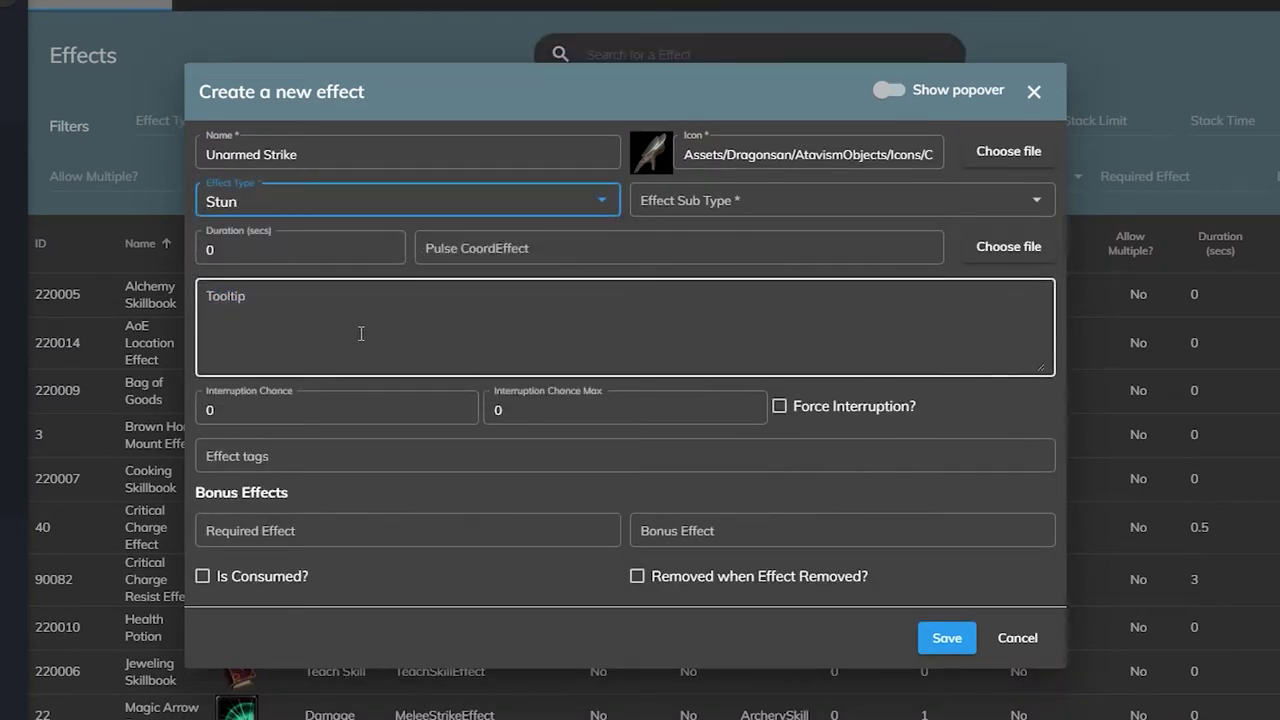
{"action": "left_click", "coordinate": [232, 262]}
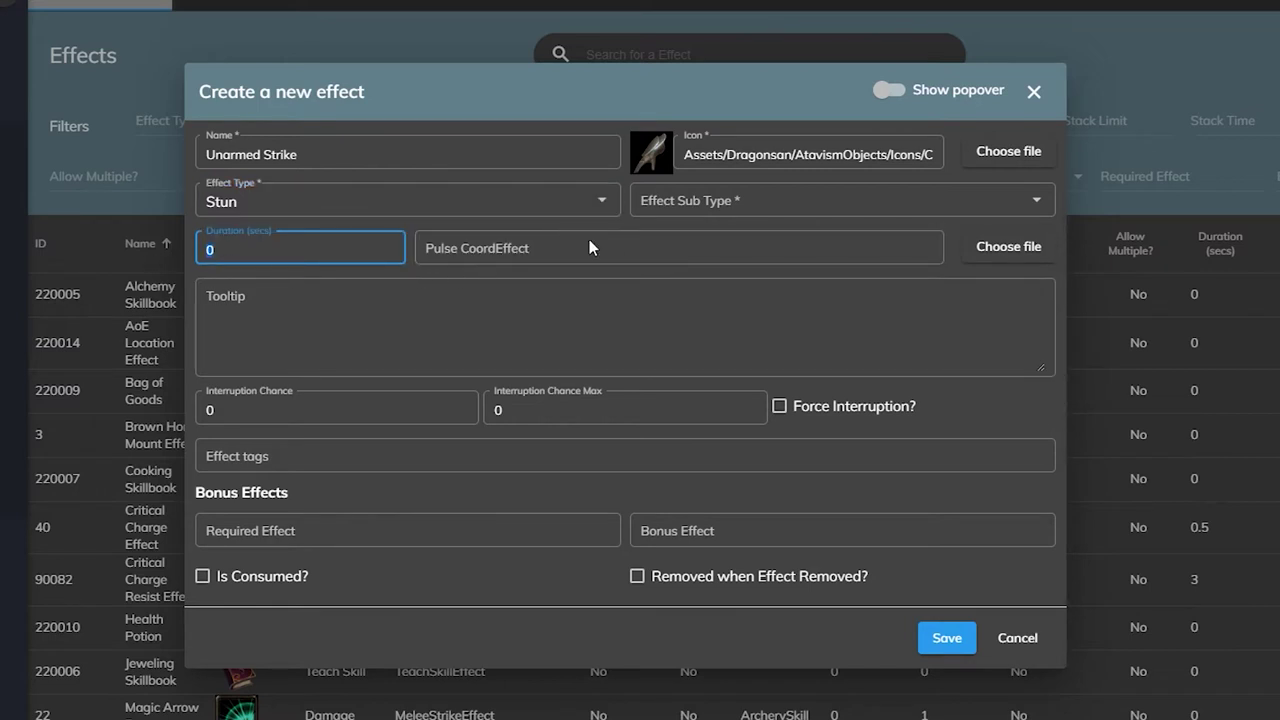
{"action": "left_click", "coordinate": [594, 201]}
{"action": "scroll", "coordinate": [363, 345], "scroll_direction": "down", "scroll_amount": 2}
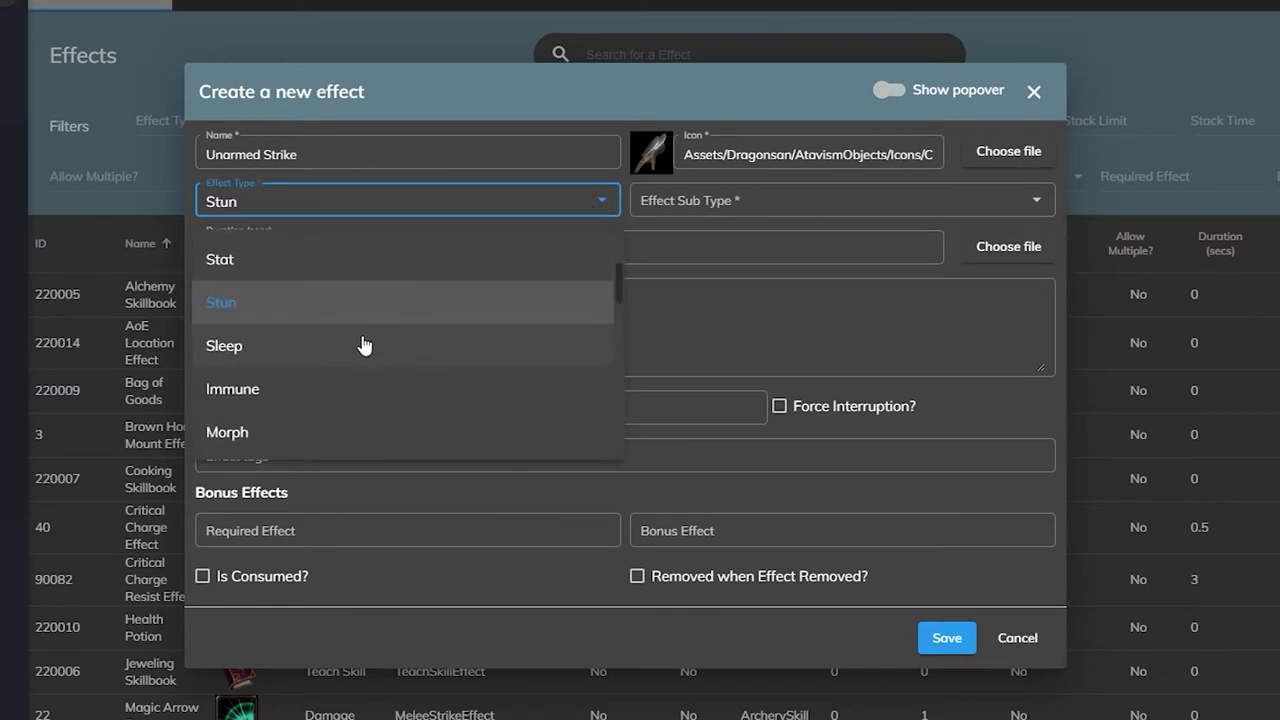
{"action": "left_click", "coordinate": [363, 345]}
- Try Immune, then Morph, checking its Switch to ActionBar setting and morph types
{"action": "left_click", "coordinate": [512, 199]}
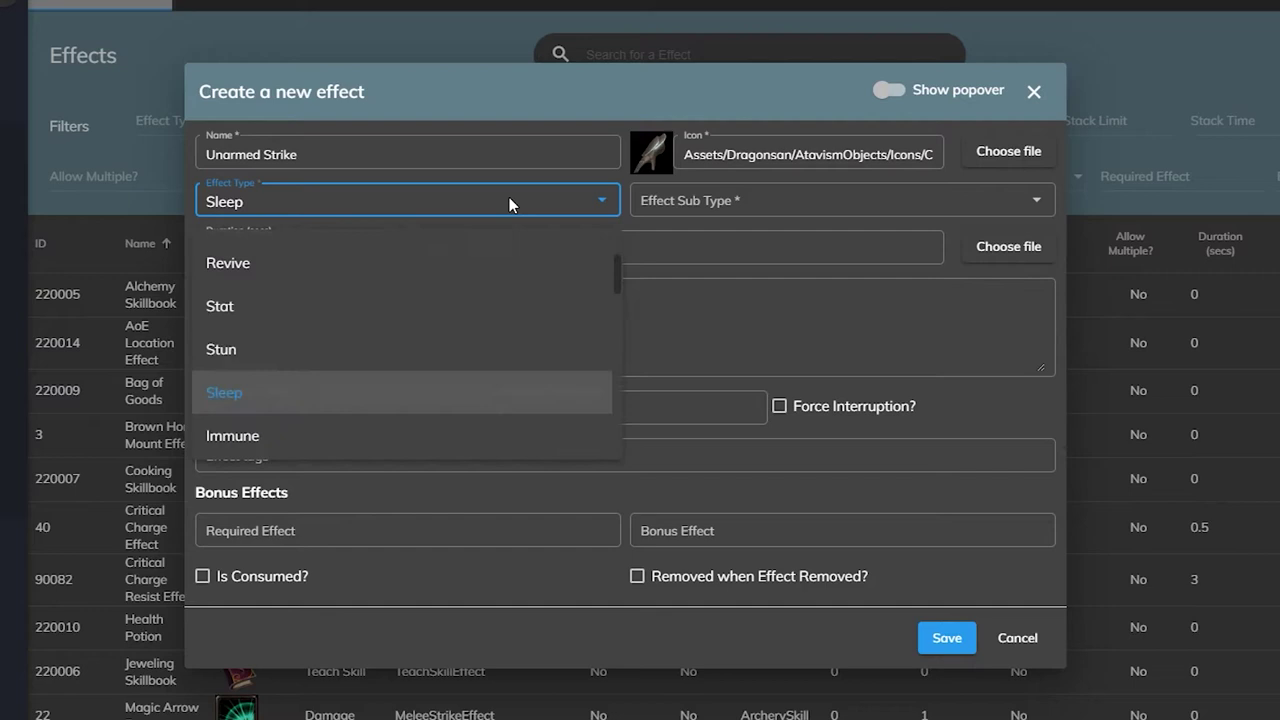
{"action": "scroll", "coordinate": [390, 345], "scroll_direction": "down", "scroll_amount": 2}
{"action": "left_click", "coordinate": [365, 350]}
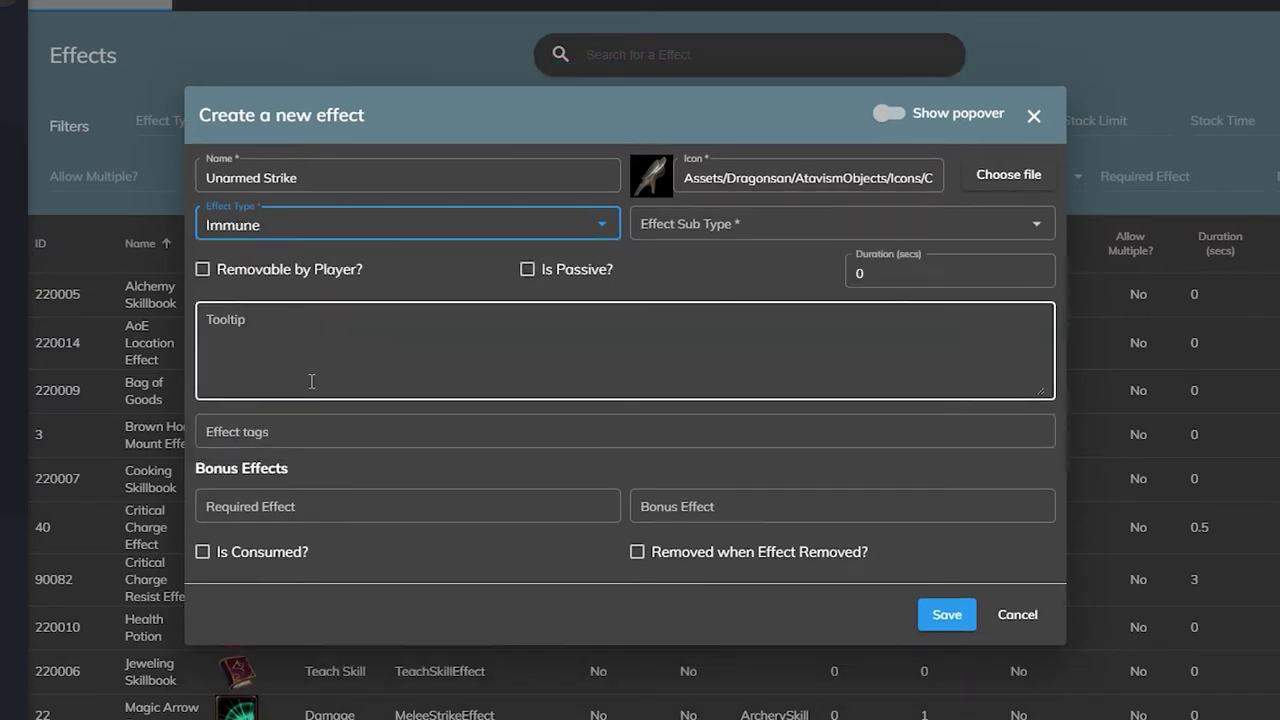
{"action": "left_click", "coordinate": [469, 240]}
{"action": "scroll", "coordinate": [429, 360], "scroll_direction": "down", "scroll_amount": 2}
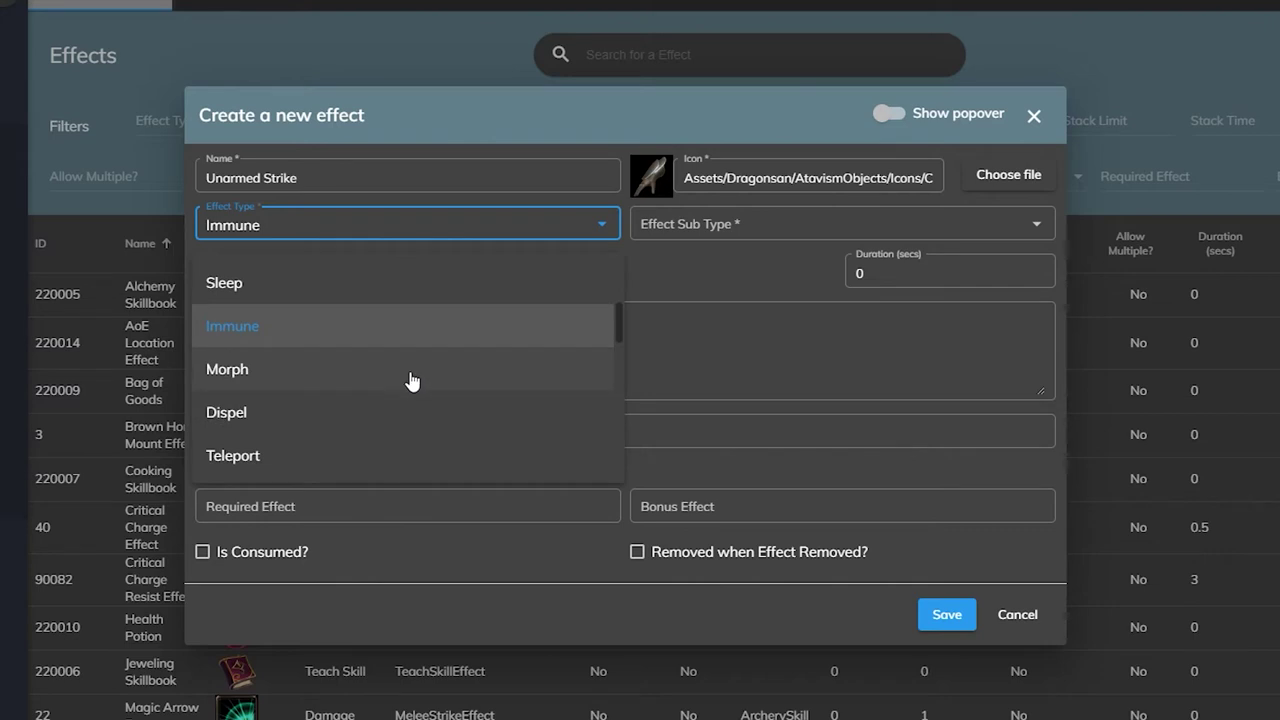
{"action": "left_click", "coordinate": [529, 388]}
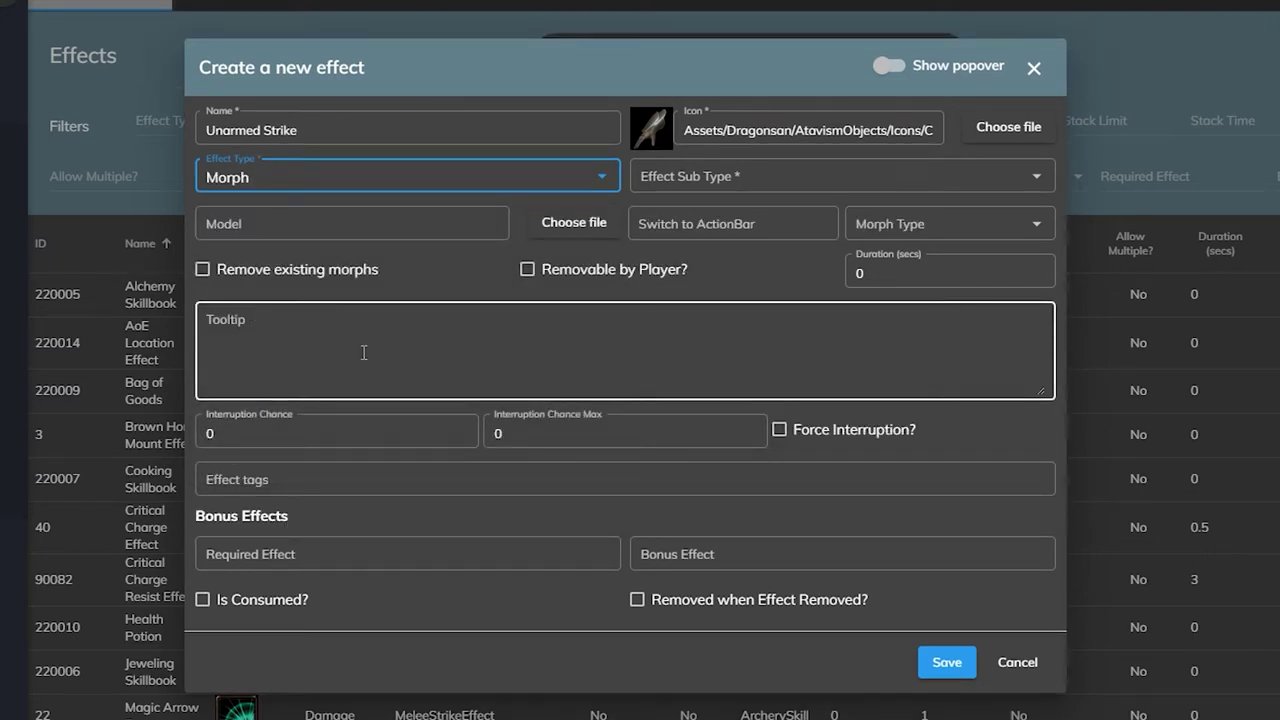
{"action": "left_click", "coordinate": [245, 228]}
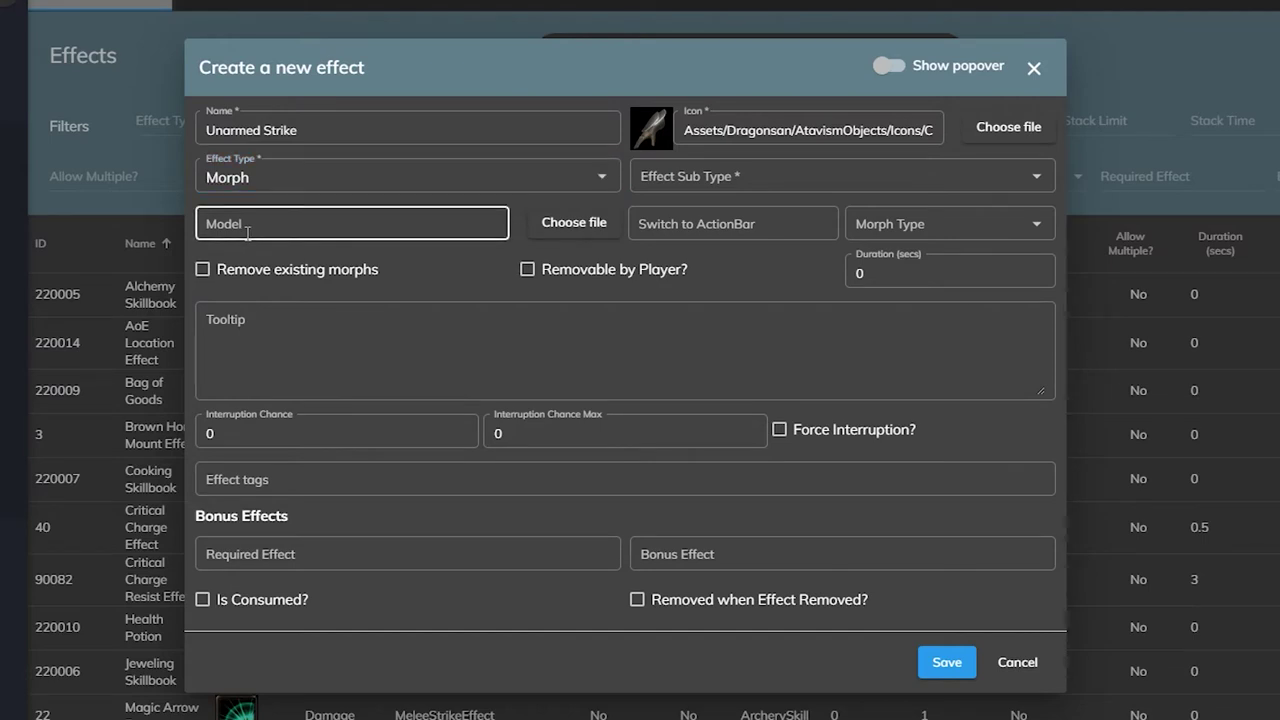
{"action": "left_click", "coordinate": [701, 236]}
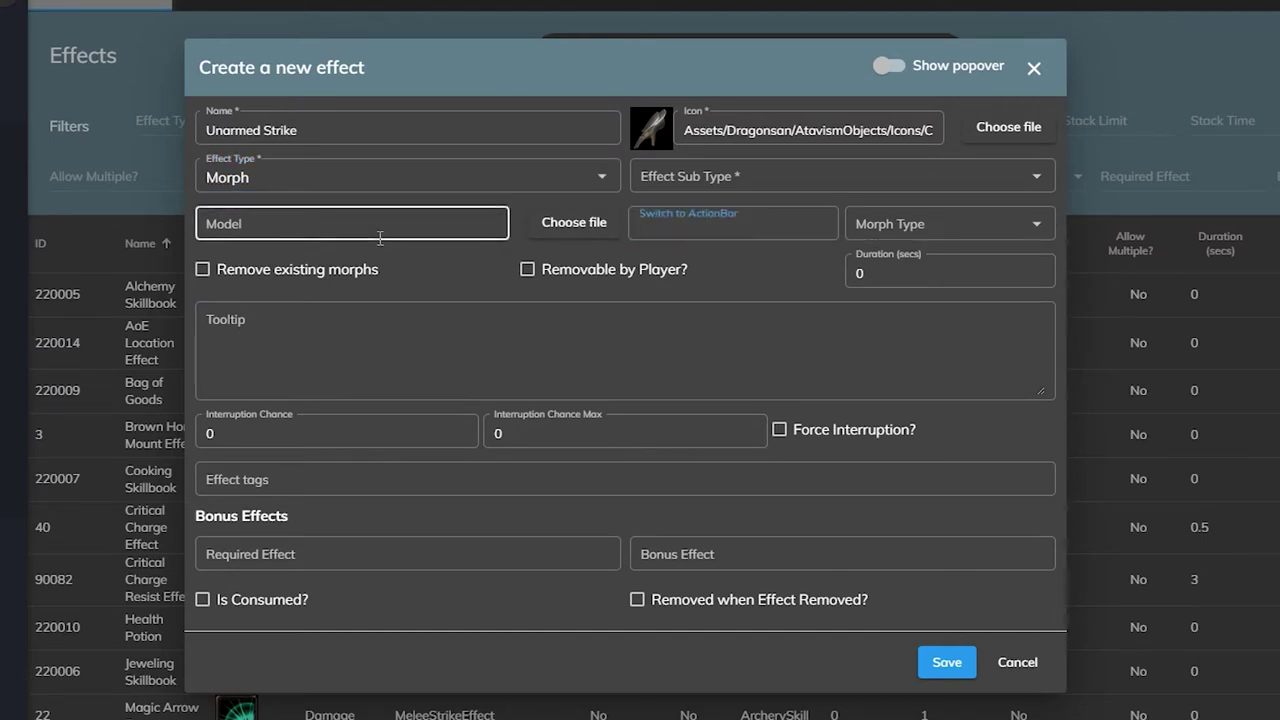
{"action": "left_click", "coordinate": [922, 225]}
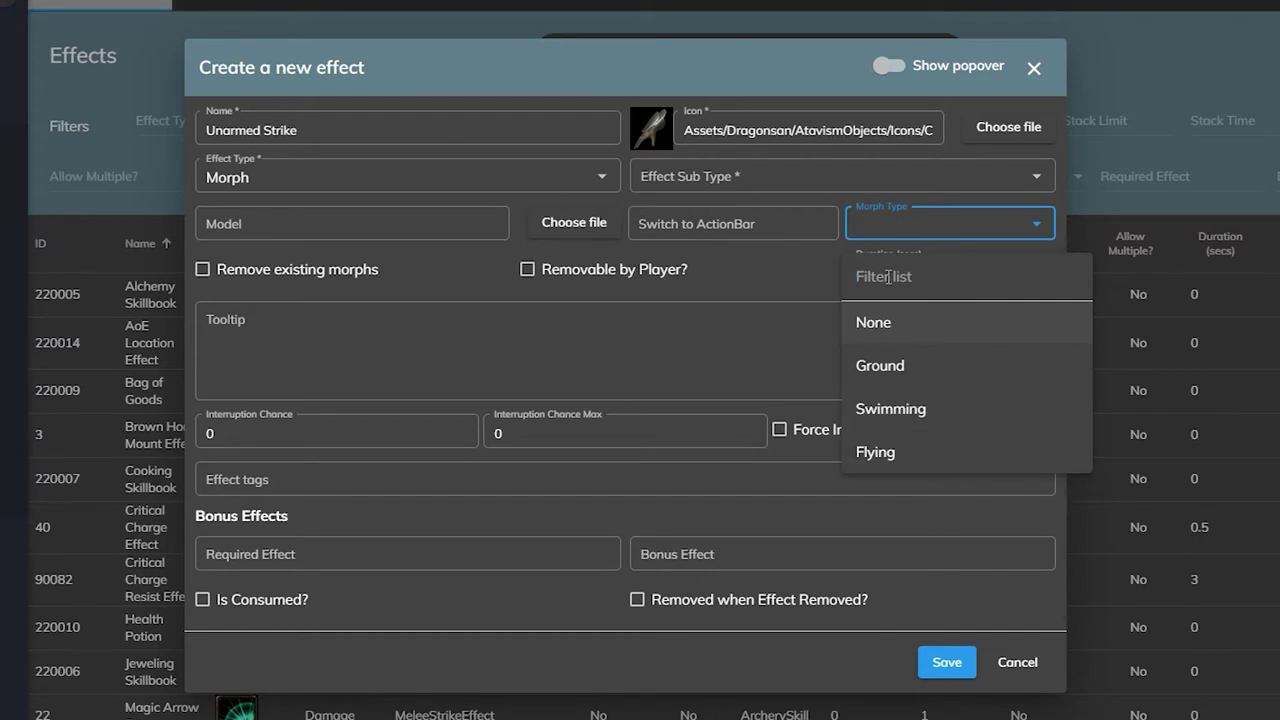
- Switch to the Dispel type and look through its dispel types without choosing
{"action": "left_click", "coordinate": [560, 180]}
{"action": "scroll", "coordinate": [417, 309], "scroll_direction": "down", "scroll_amount": 2}
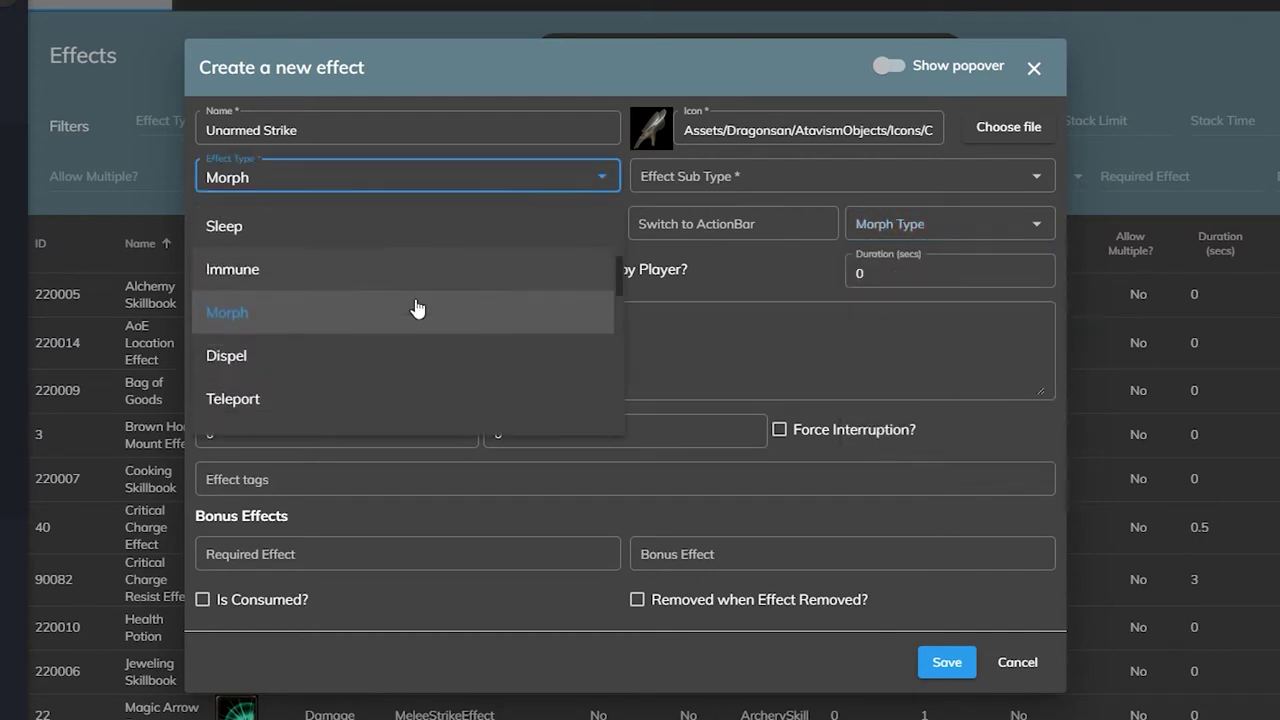
{"action": "left_click", "coordinate": [363, 330]}
{"action": "left_click", "coordinate": [489, 275]}
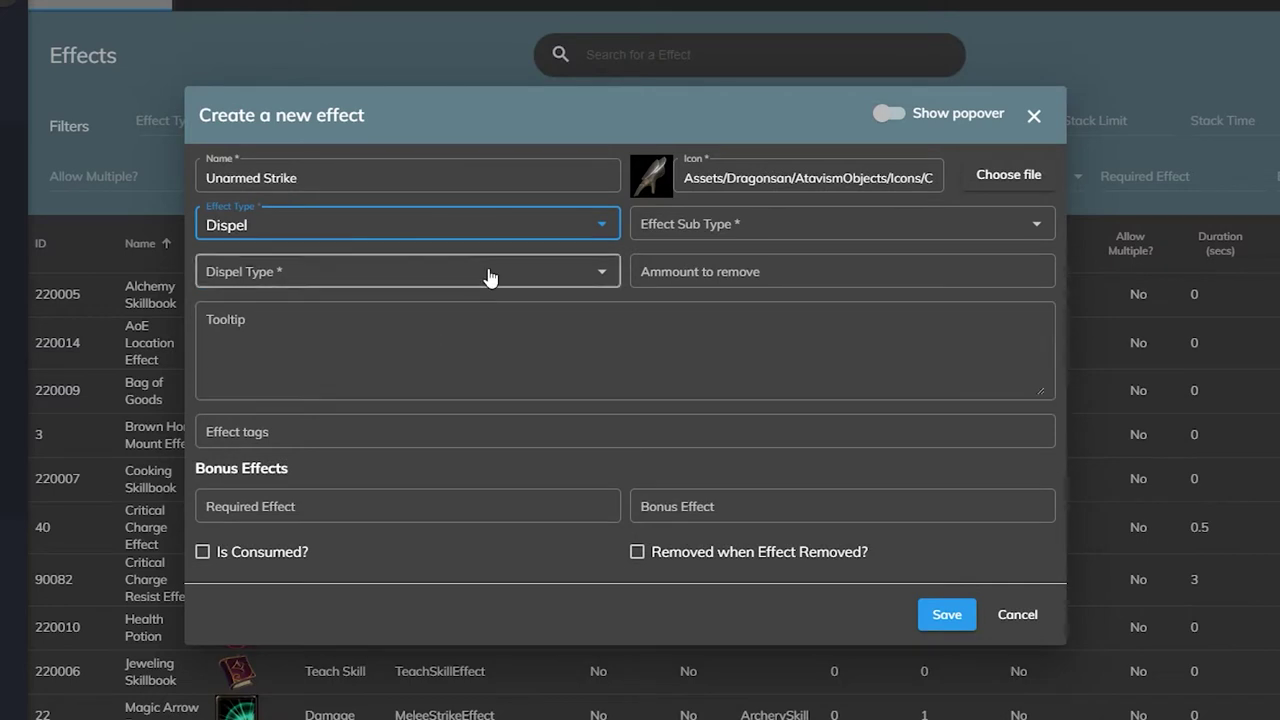
{"action": "left_click", "coordinate": [655, 334]}
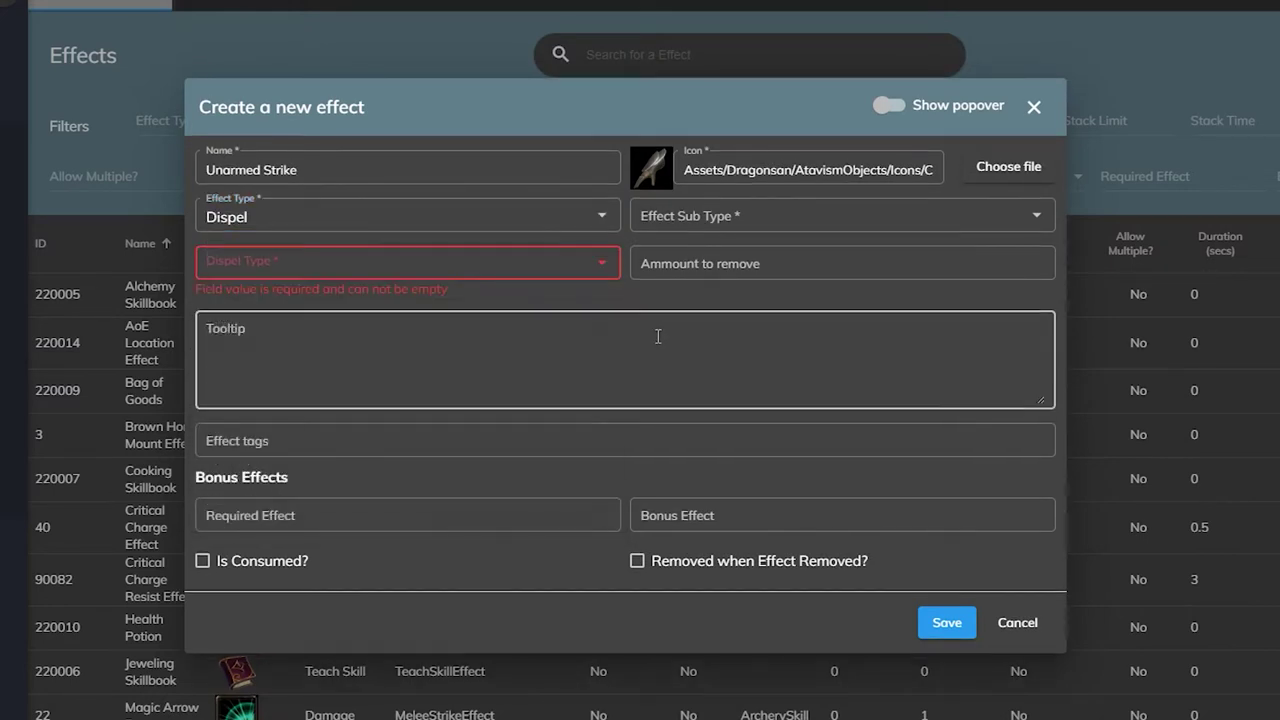
{"action": "left_click", "coordinate": [469, 264]}
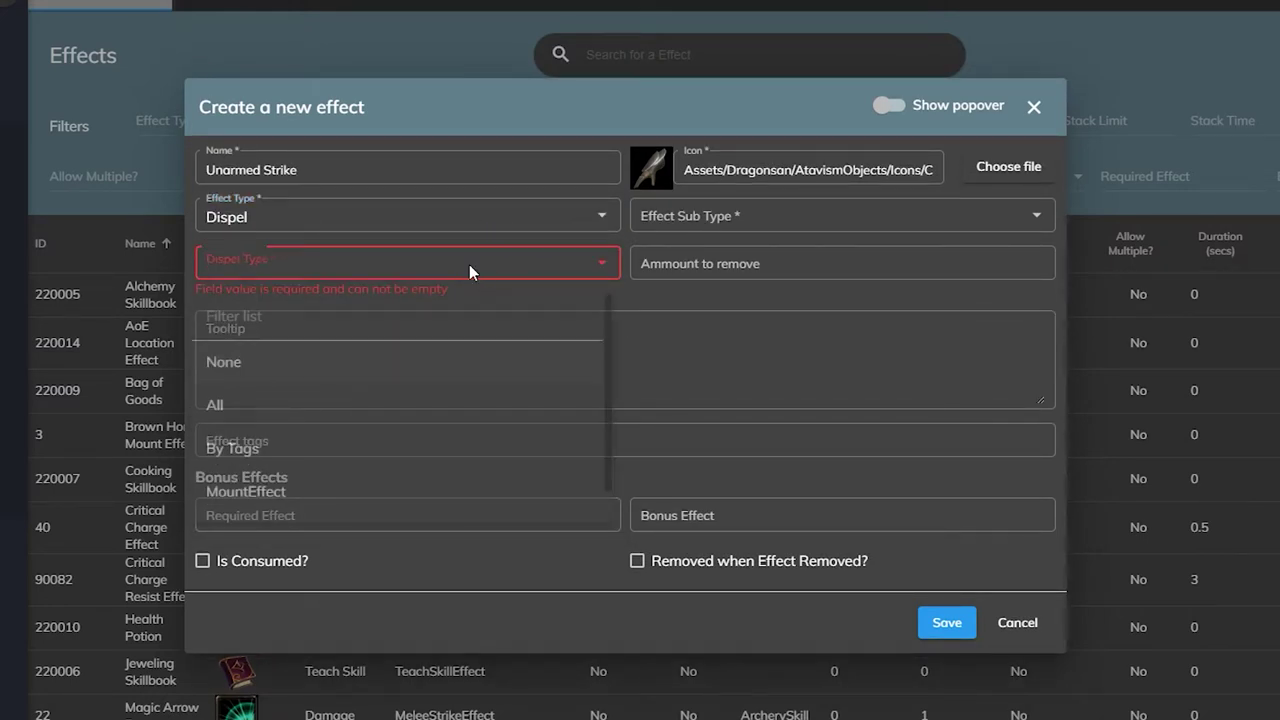
{"action": "left_click", "coordinate": [475, 230]}
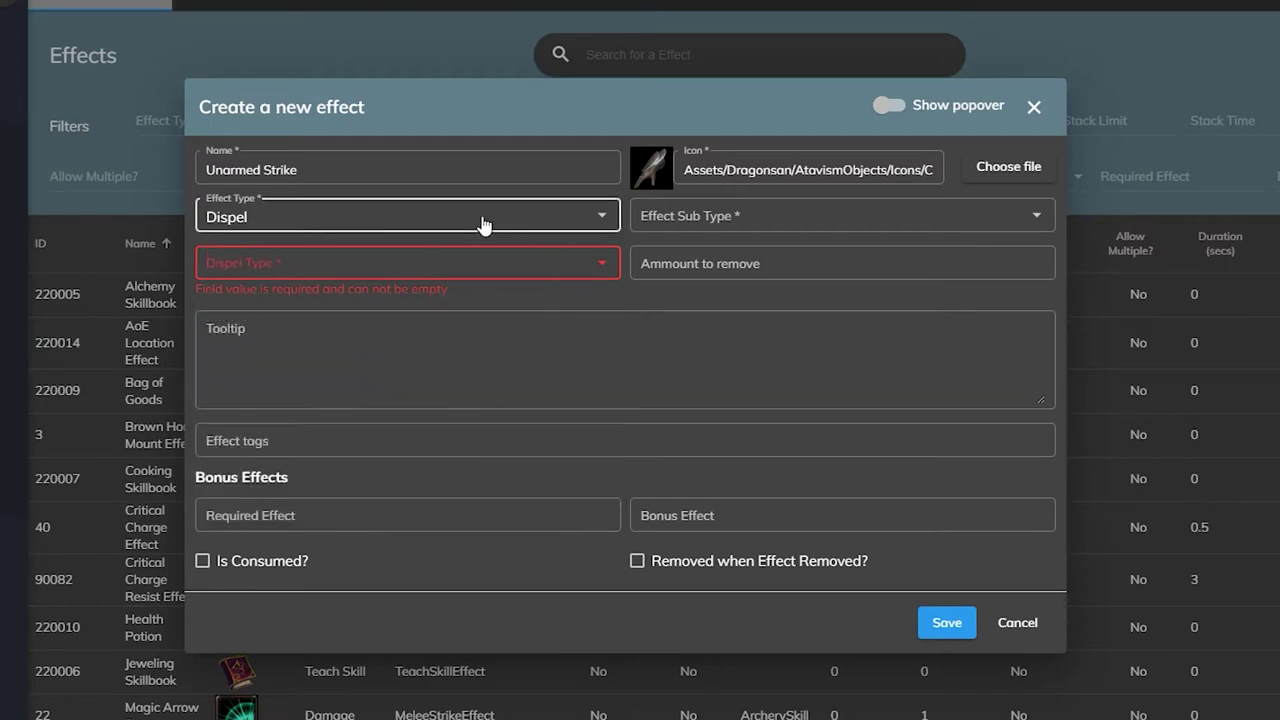
- Make it a Teleport effect, trying teleport type Standard then To Target
{"action": "left_click", "coordinate": [477, 223]}
{"action": "scroll", "coordinate": [401, 382], "scroll_direction": "down", "scroll_amount": 1}
{"action": "left_click", "coordinate": [401, 378]}
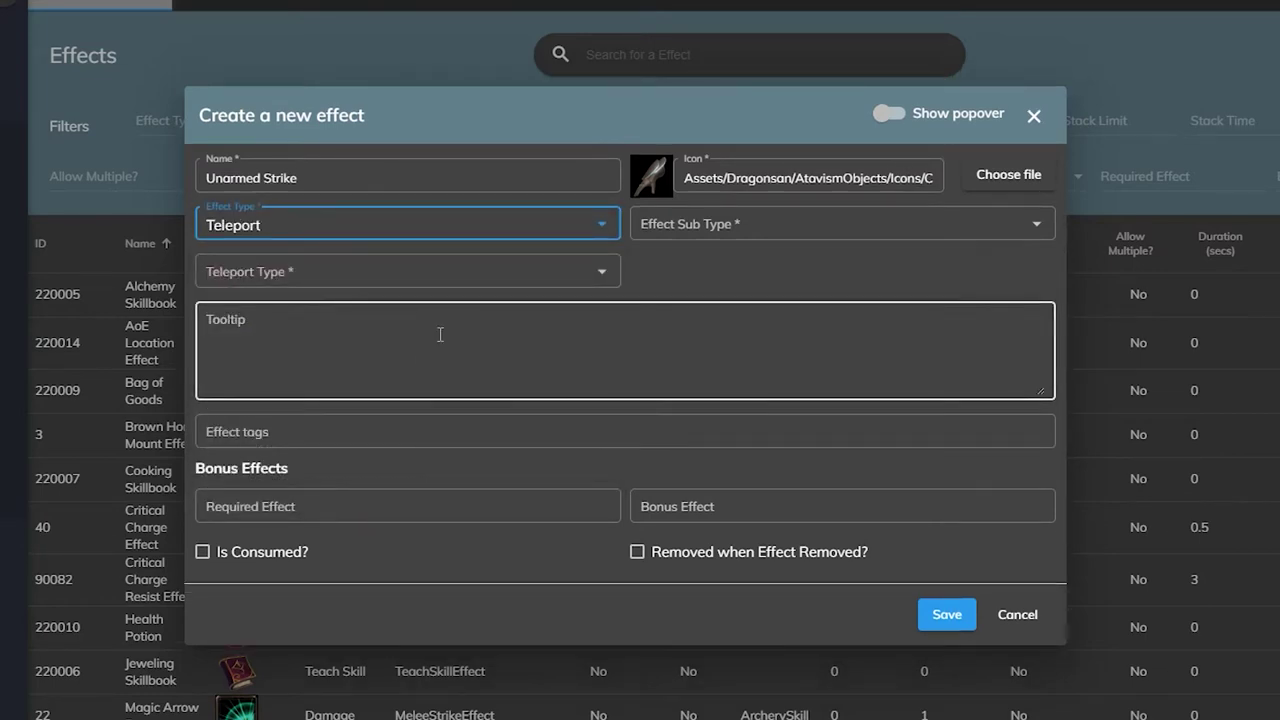
{"action": "left_click", "coordinate": [474, 268]}
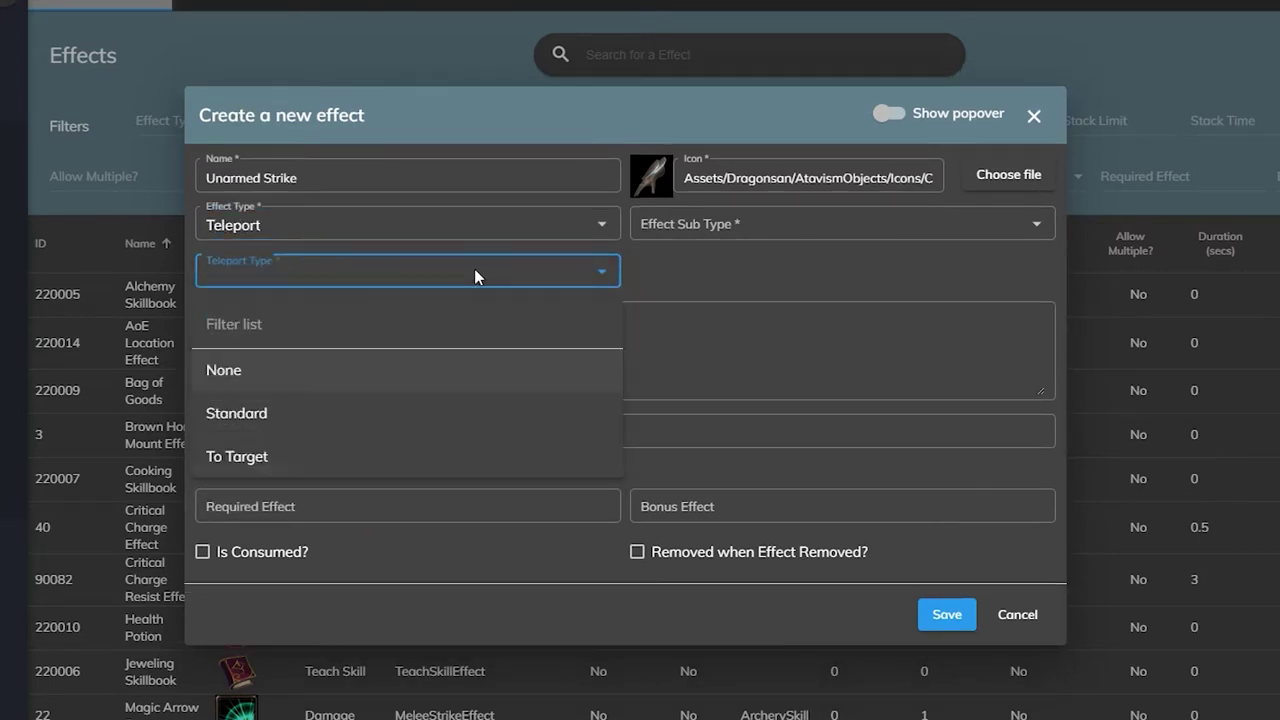
{"action": "left_click", "coordinate": [398, 424]}
{"action": "left_click", "coordinate": [421, 257]}
{"action": "left_click", "coordinate": [364, 434]}
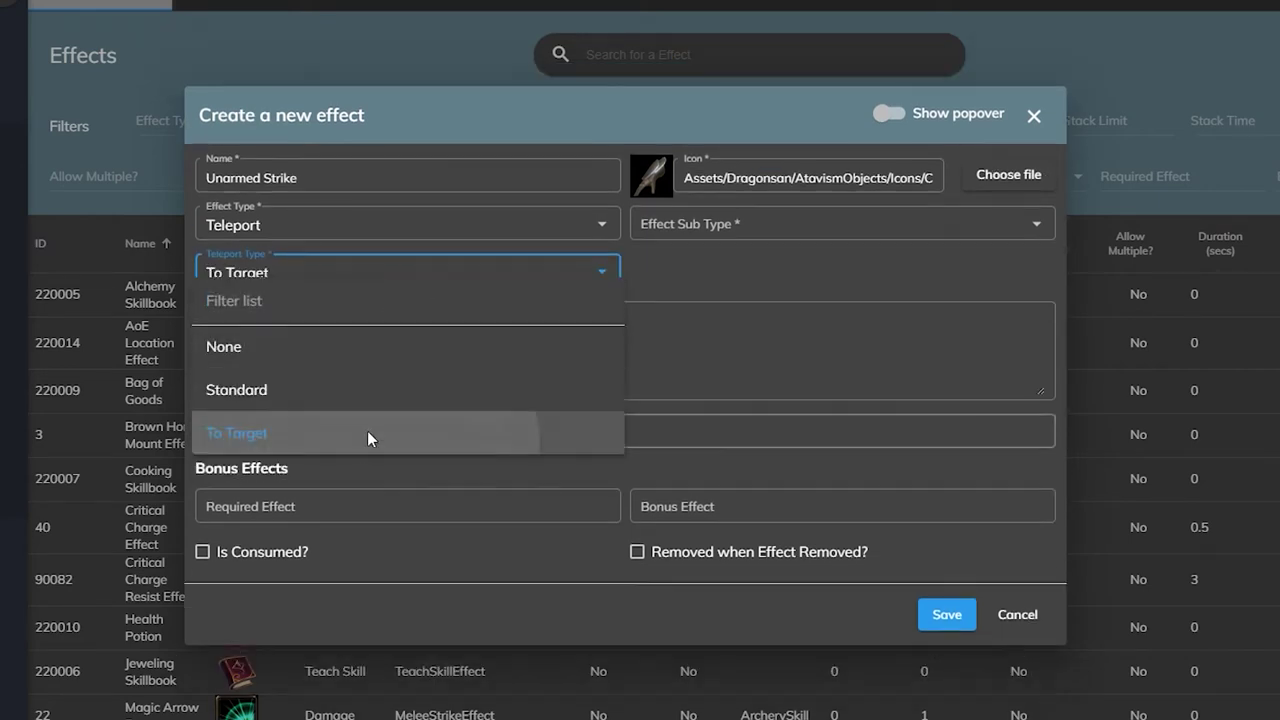
- Make it a Mount effect with mount type None
{"action": "left_click", "coordinate": [403, 227]}
{"action": "scroll", "coordinate": [381, 360], "scroll_direction": "down", "scroll_amount": 1}
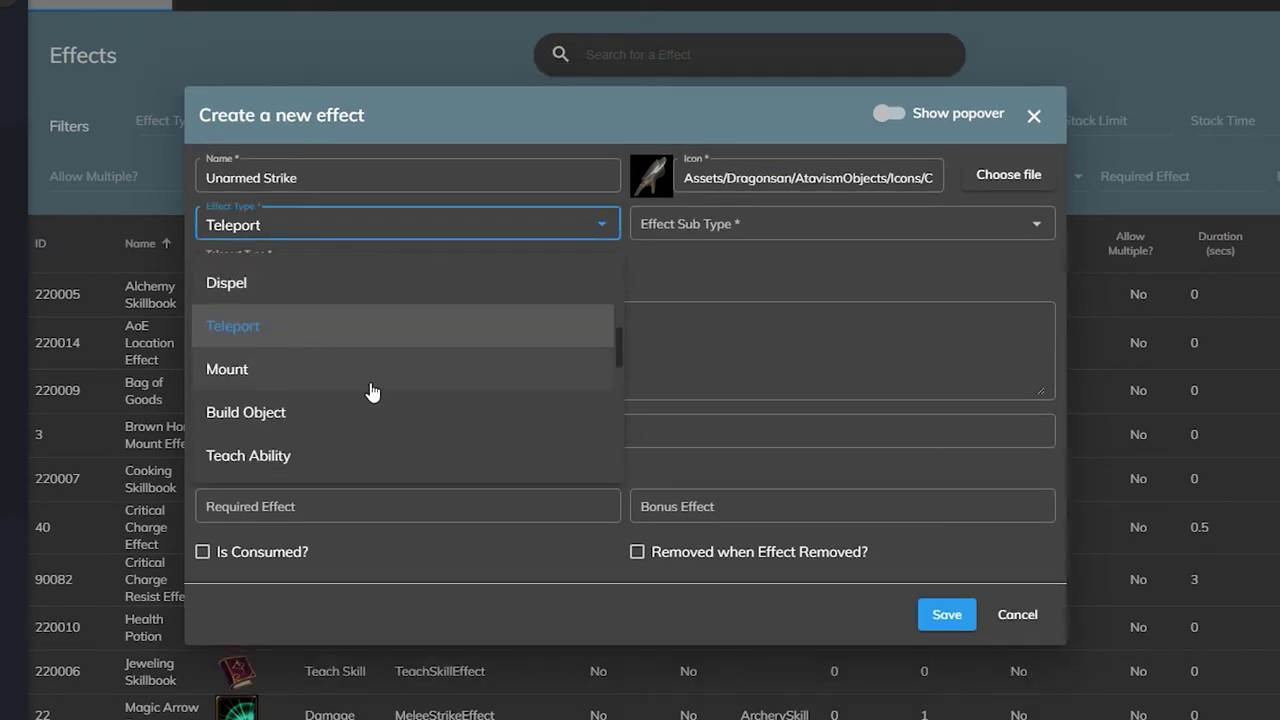
{"action": "left_click", "coordinate": [370, 385]}
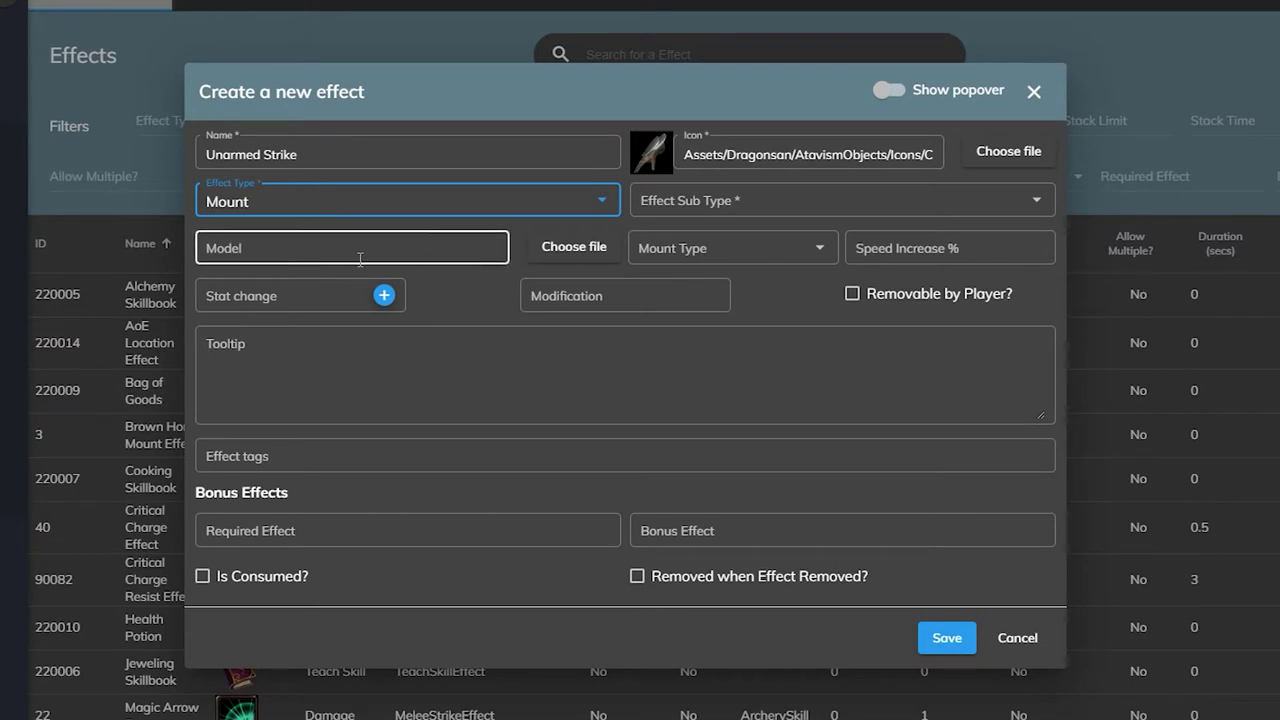
{"action": "left_click", "coordinate": [680, 247]}
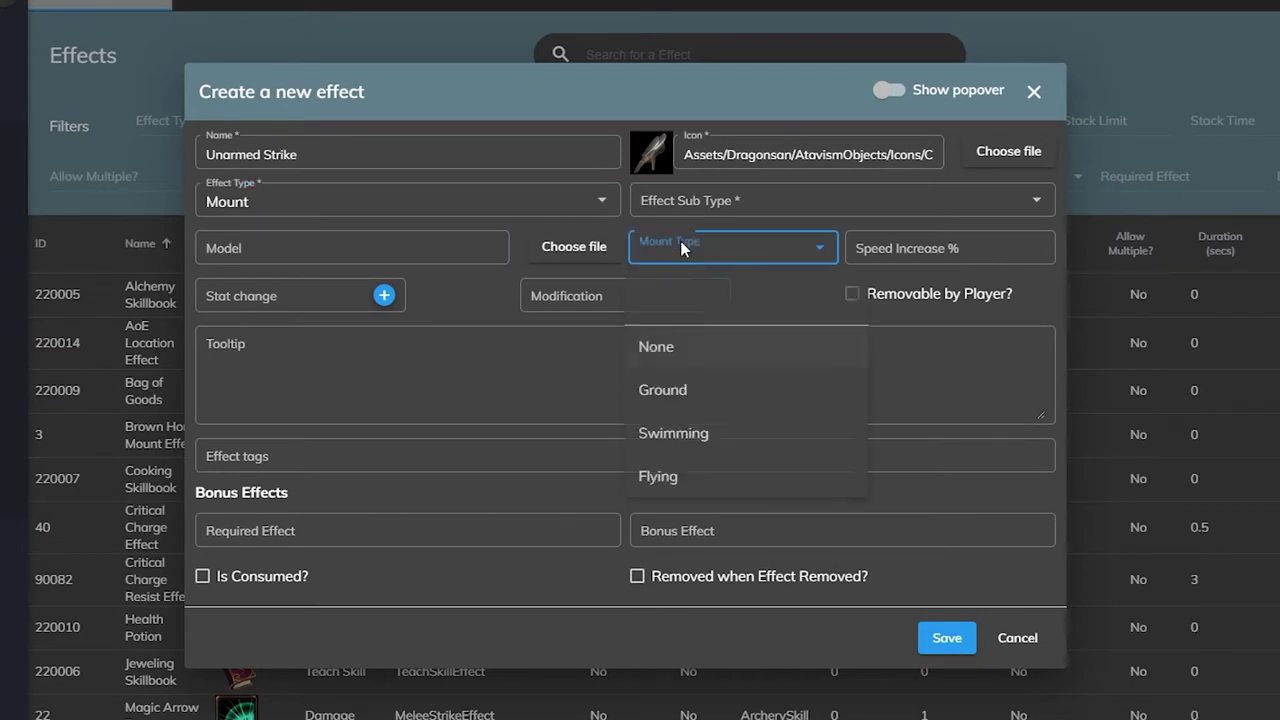
{"action": "left_click", "coordinate": [710, 355]}
- Cycle the effect type through Build Object, Teach Ability and Teach Skill
{"action": "left_click", "coordinate": [531, 205]}
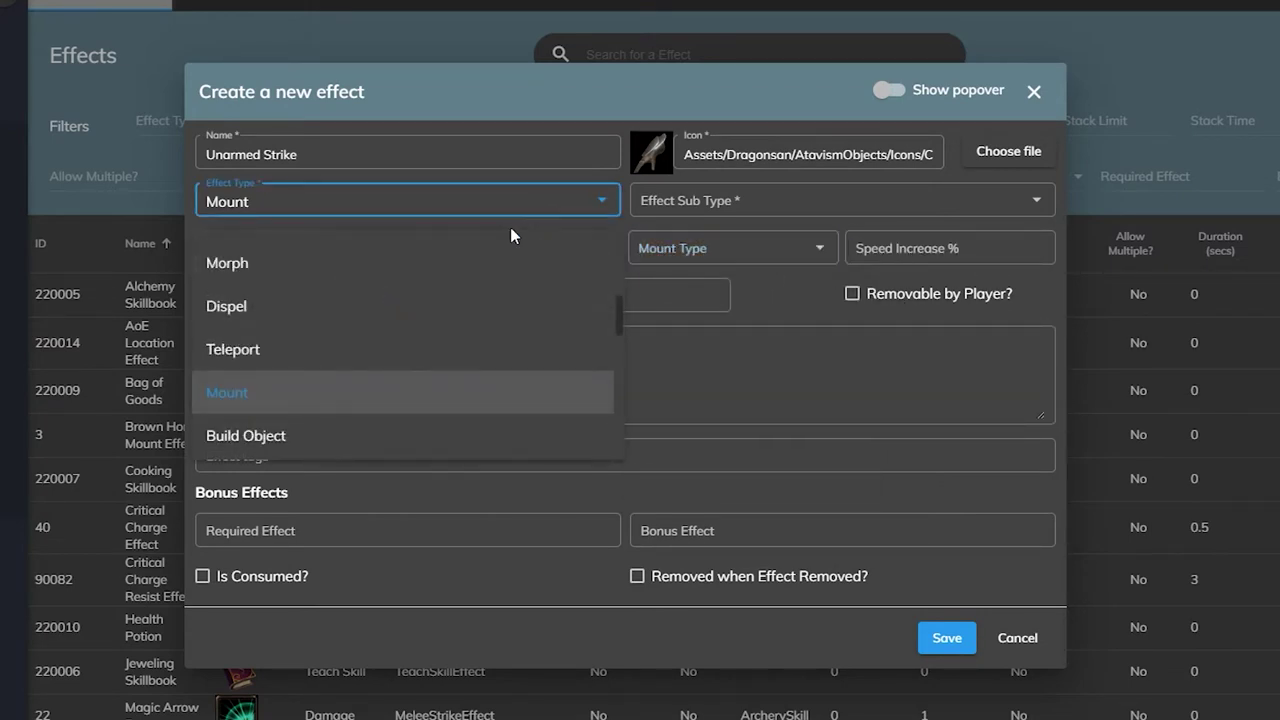
{"action": "scroll", "coordinate": [391, 371], "scroll_direction": "down", "scroll_amount": 1}
{"action": "left_click", "coordinate": [380, 352]}
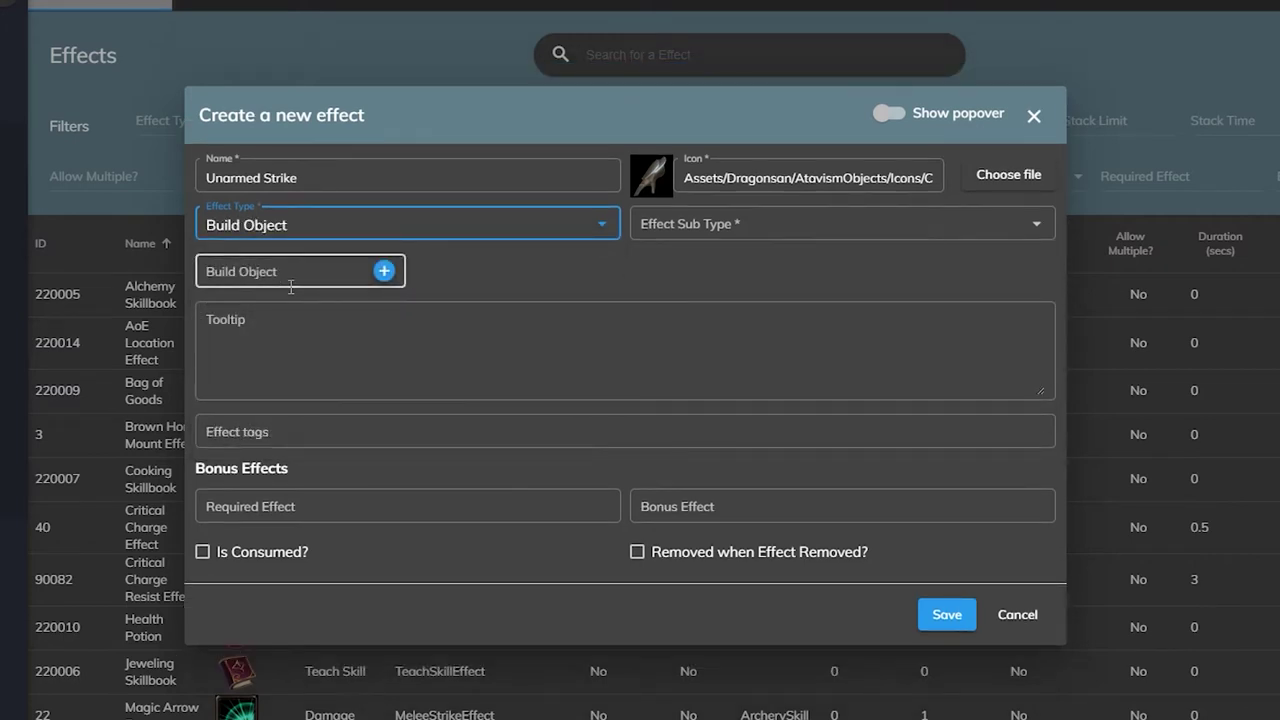
{"action": "left_click", "coordinate": [531, 233]}
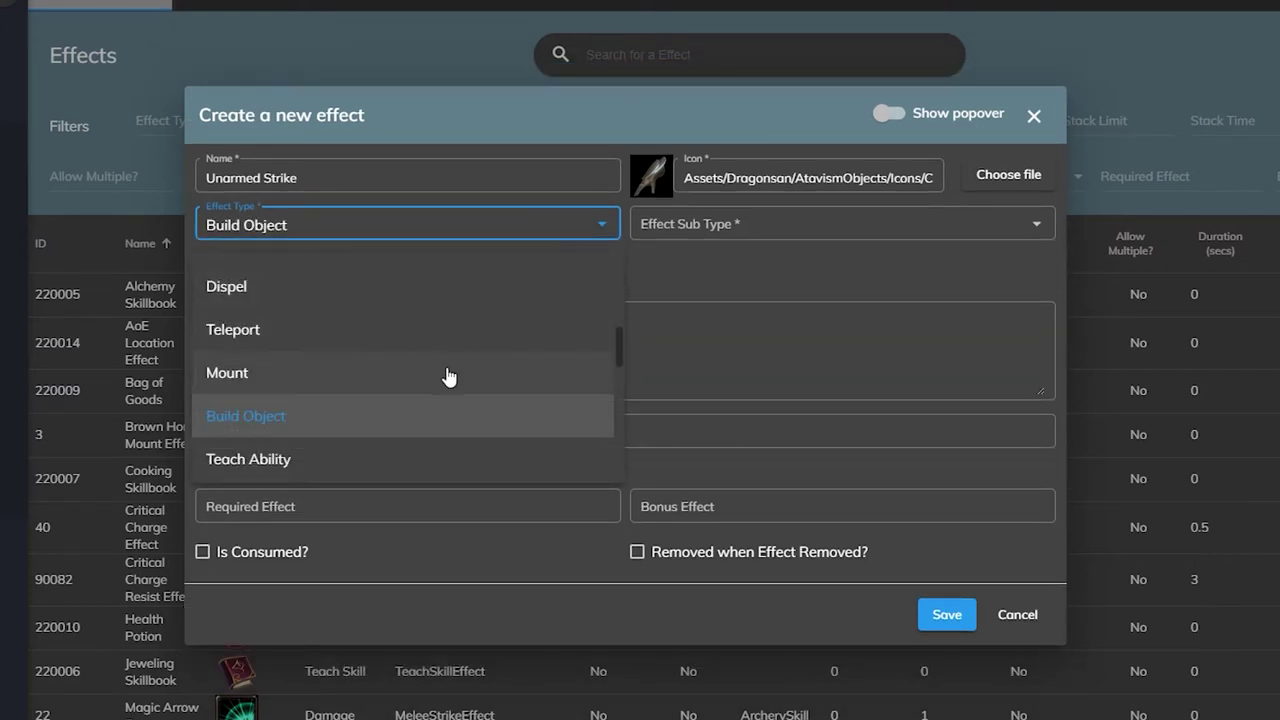
{"action": "scroll", "coordinate": [440, 373], "scroll_direction": "down", "scroll_amount": 2}
{"action": "left_click", "coordinate": [414, 285]}
{"action": "left_click", "coordinate": [410, 232]}
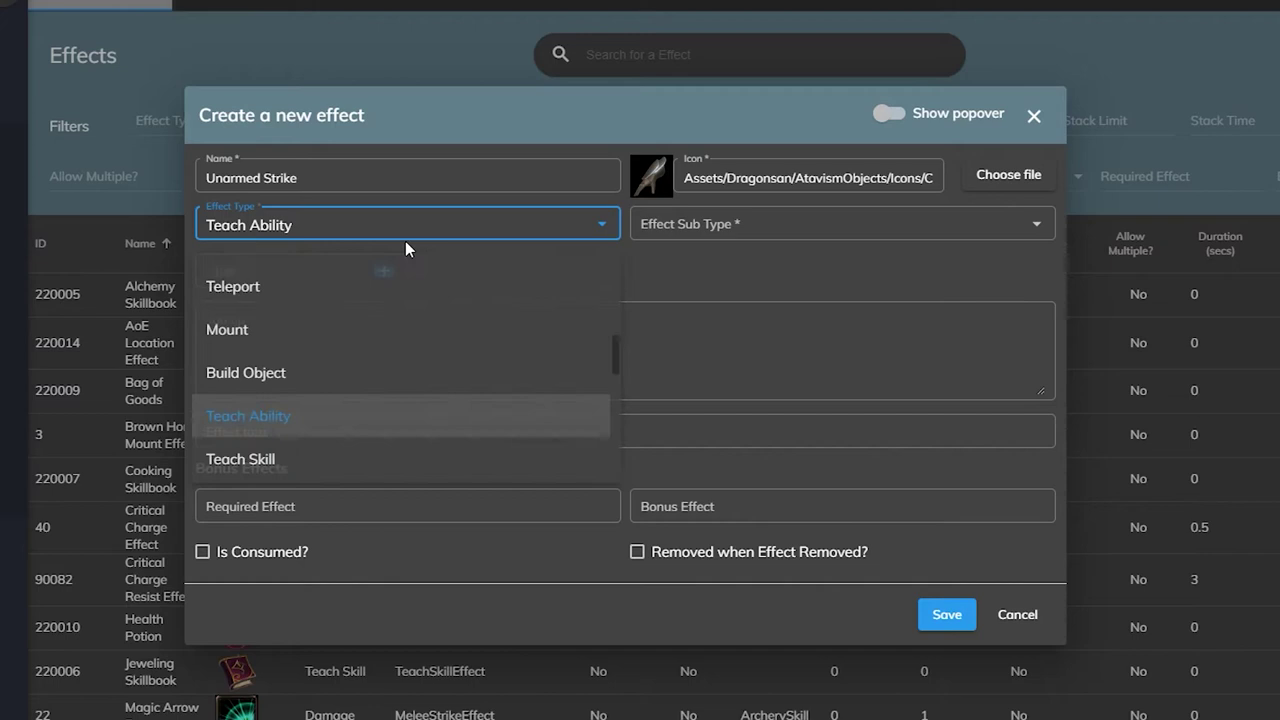
{"action": "left_click", "coordinate": [300, 460]}
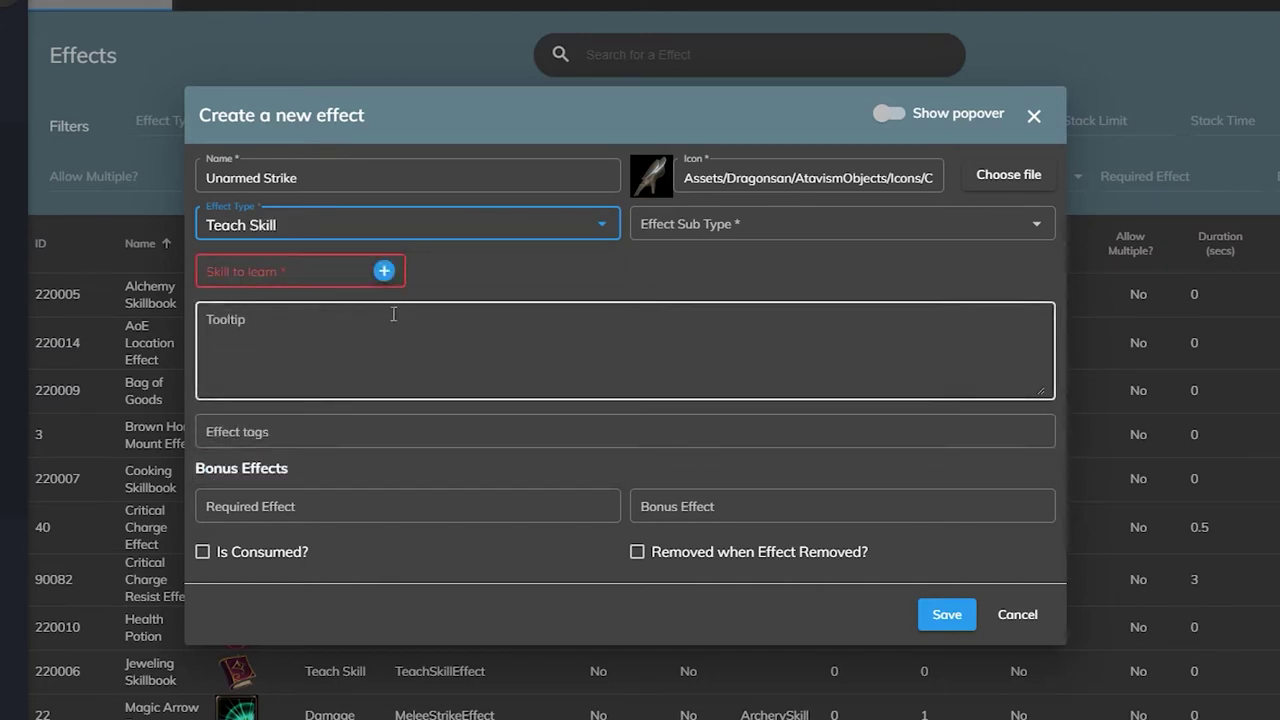
{"action": "left_click", "coordinate": [414, 233]}
{"action": "scroll", "coordinate": [388, 327], "scroll_direction": "down", "scroll_amount": 2}
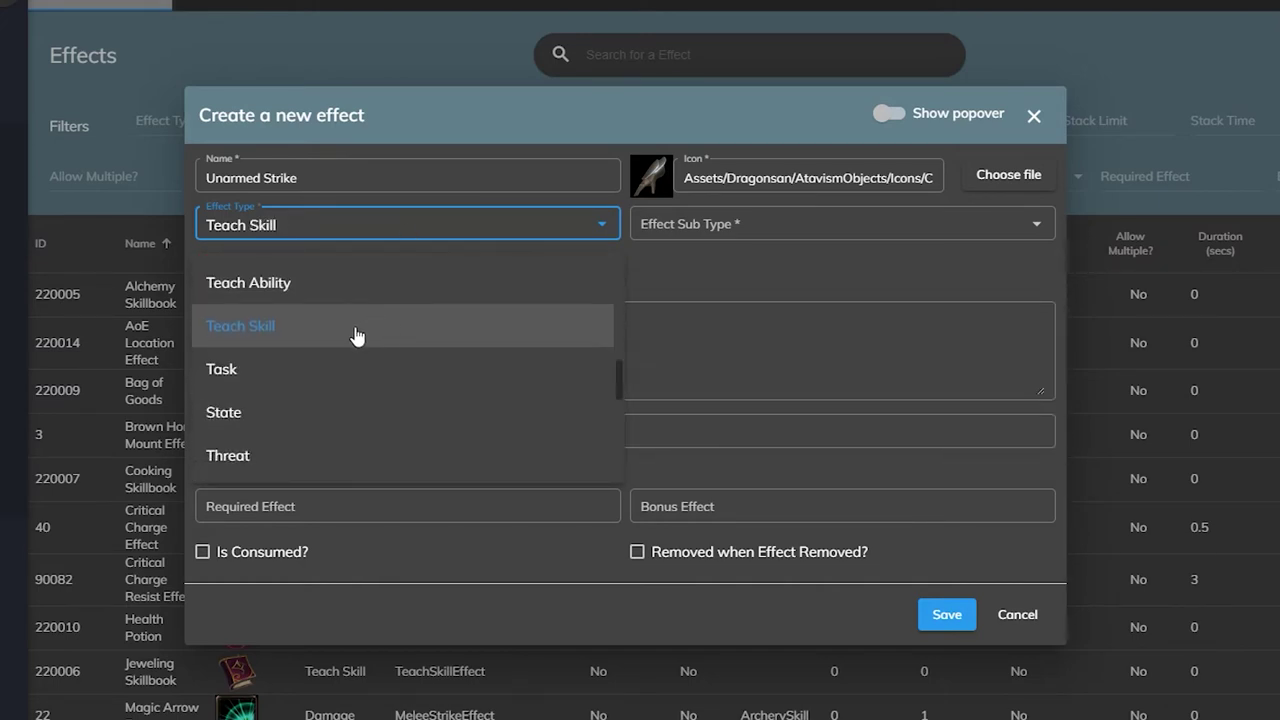
- Set the effect type to Task and look over its task and sub type choices
{"action": "left_click", "coordinate": [341, 371]}
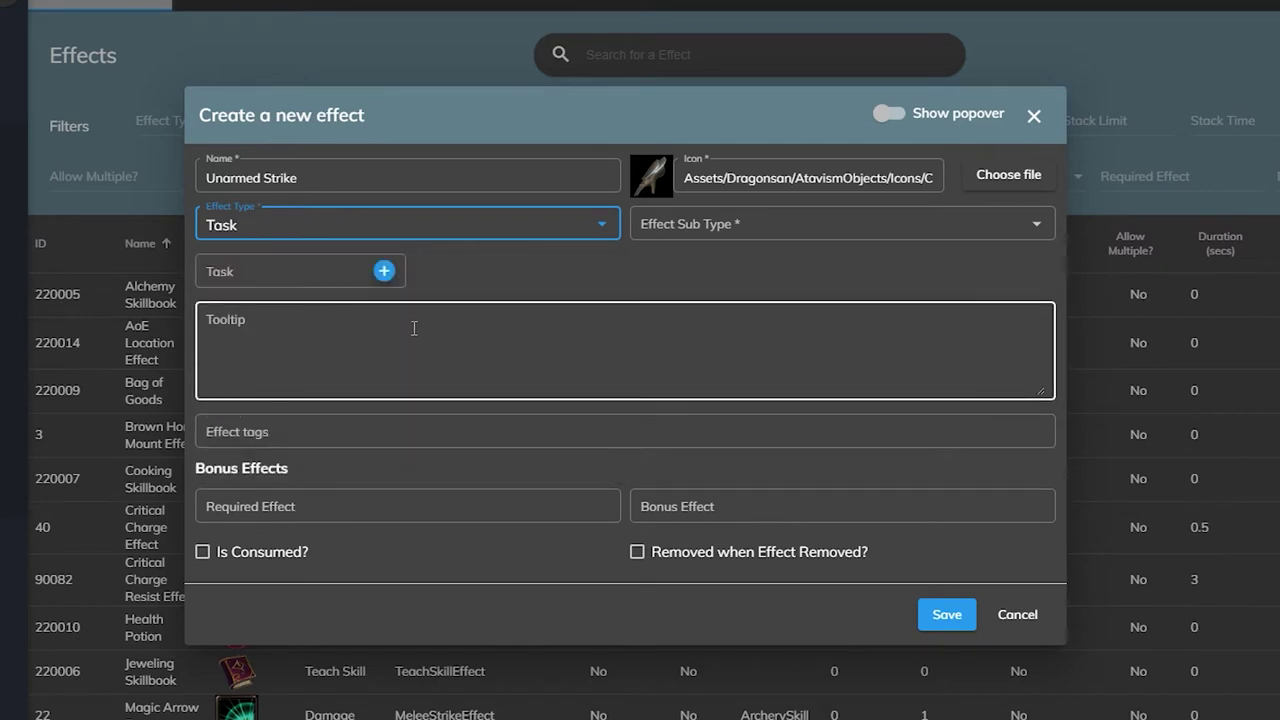
{"action": "left_click", "coordinate": [341, 283]}
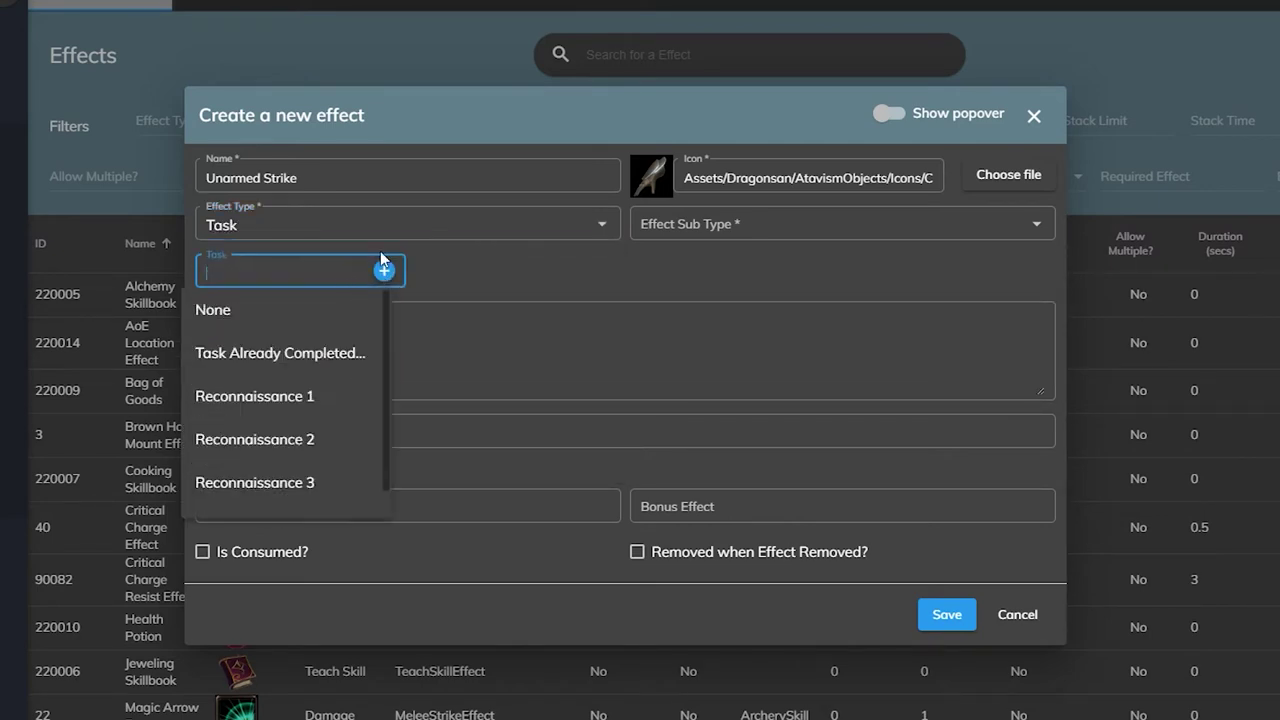
{"action": "left_click", "coordinate": [402, 232]}
{"action": "left_click", "coordinate": [781, 327]}
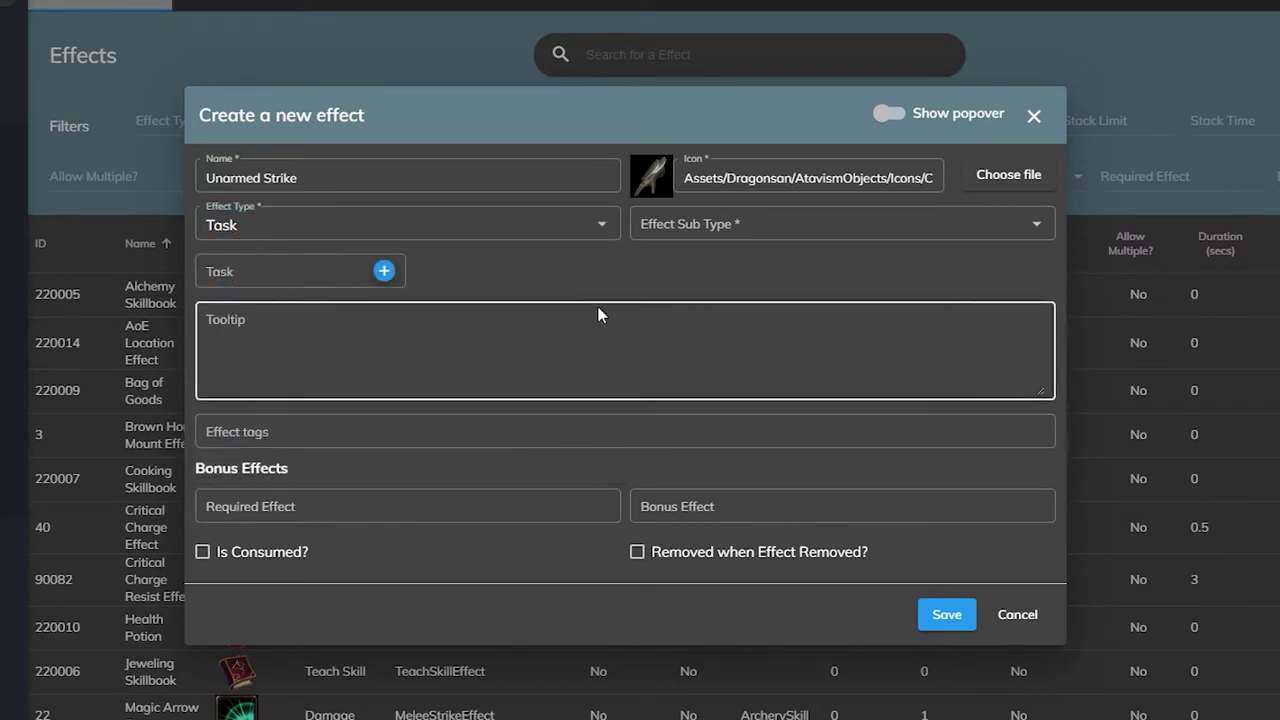
{"action": "left_click", "coordinate": [680, 232]}
{"action": "left_click", "coordinate": [581, 263]}
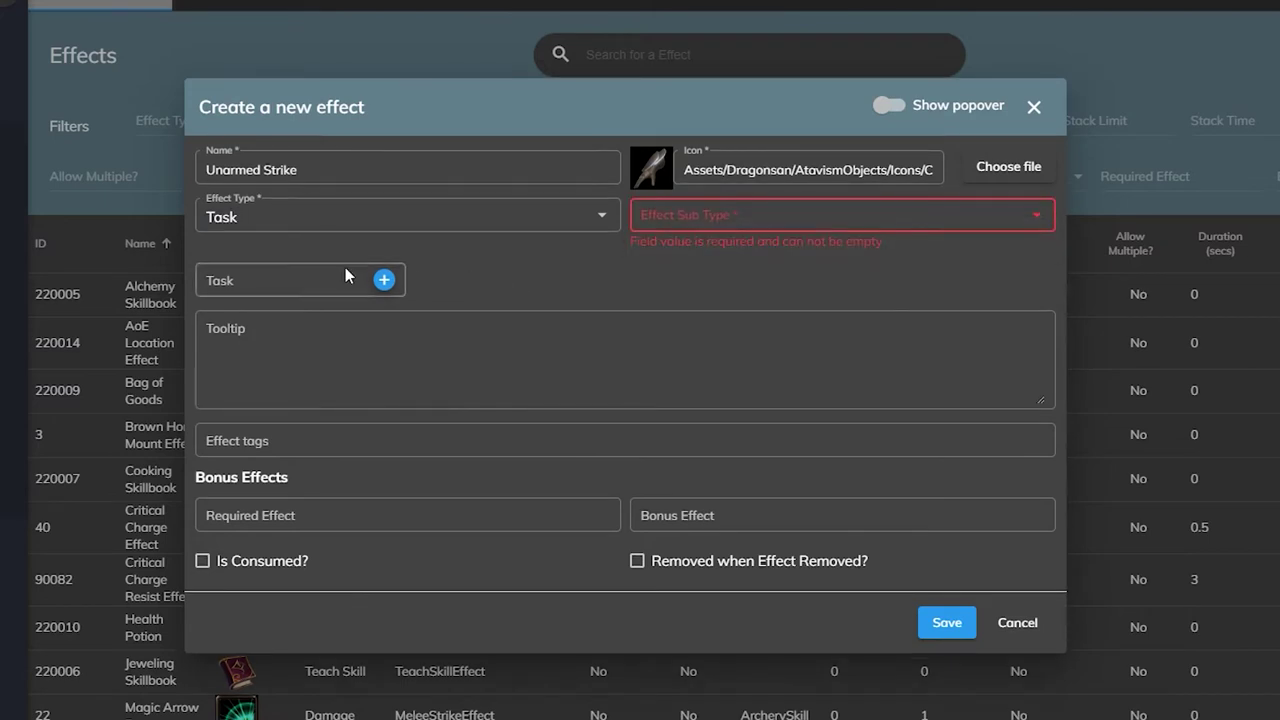
- Switch to the State type and browse its list of states without choosing
{"action": "left_click", "coordinate": [370, 218]}
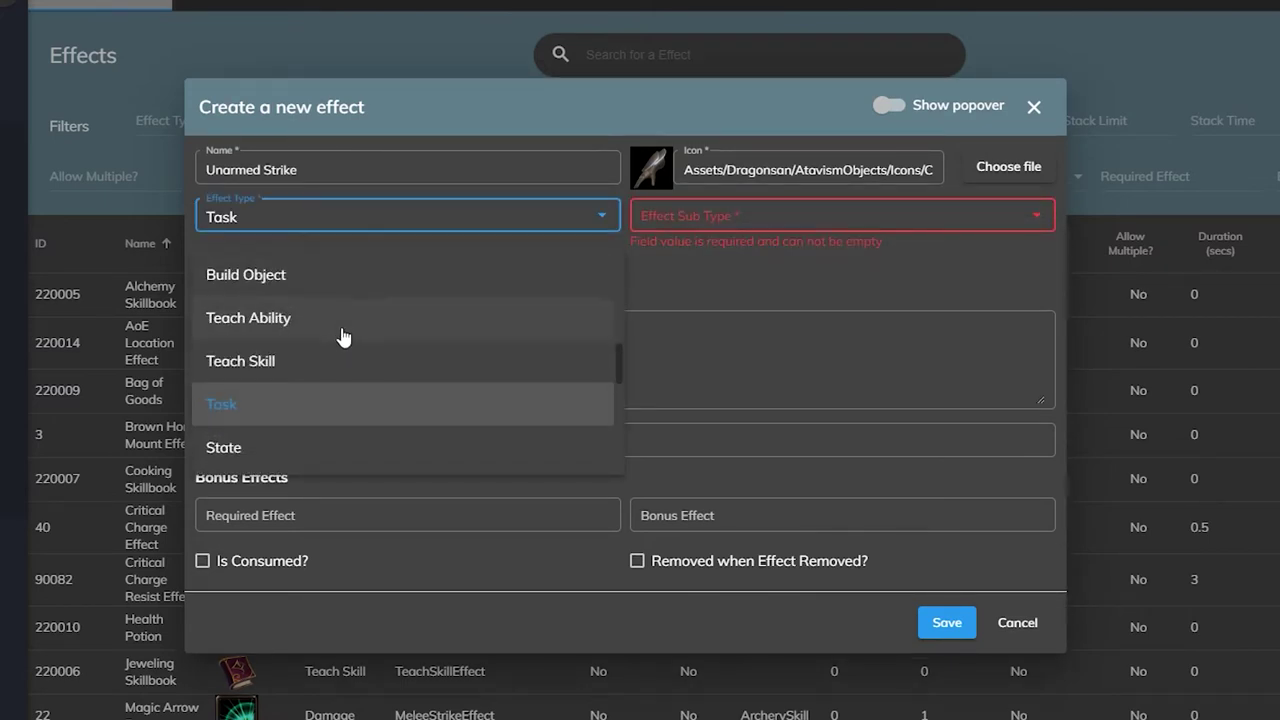
{"action": "scroll", "coordinate": [320, 352], "scroll_direction": "down", "scroll_amount": 2}
{"action": "left_click", "coordinate": [314, 357]}
{"action": "left_click", "coordinate": [330, 286]}
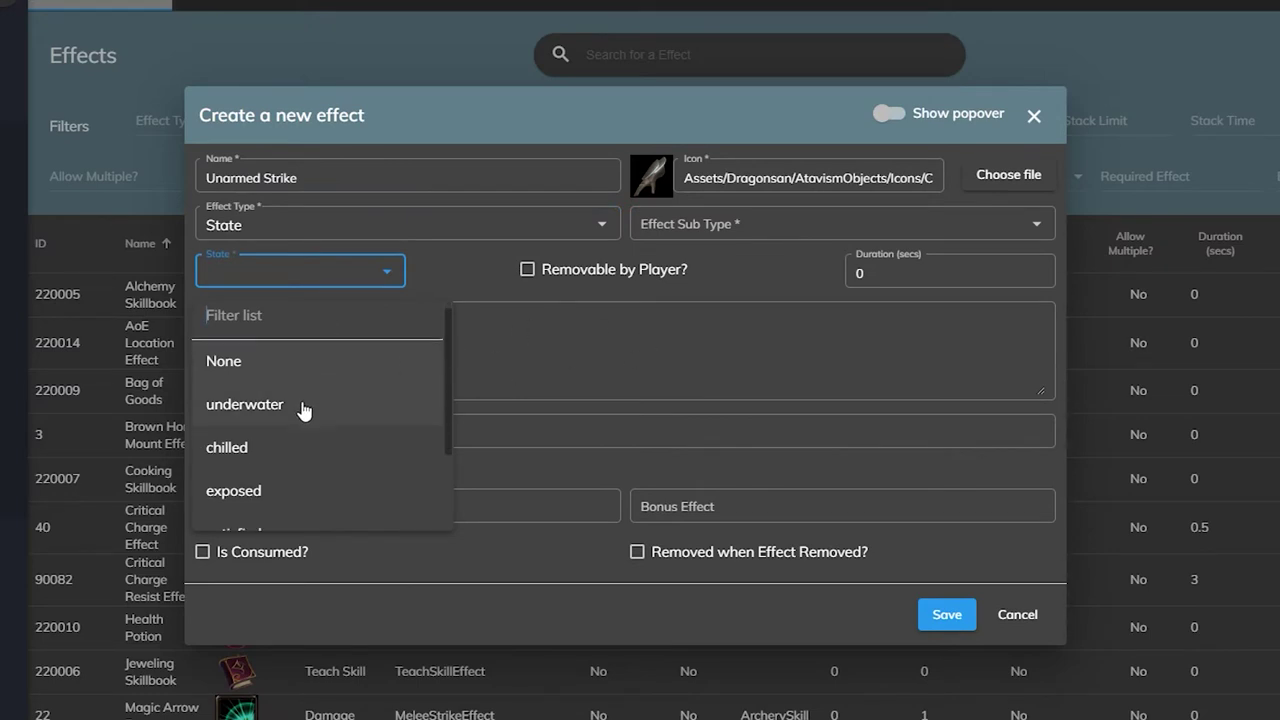
{"action": "scroll", "coordinate": [306, 409], "scroll_direction": "down", "scroll_amount": 2}
{"action": "scroll", "coordinate": [306, 409], "scroll_direction": "up", "scroll_amount": 2}
{"action": "left_click", "coordinate": [385, 230]}
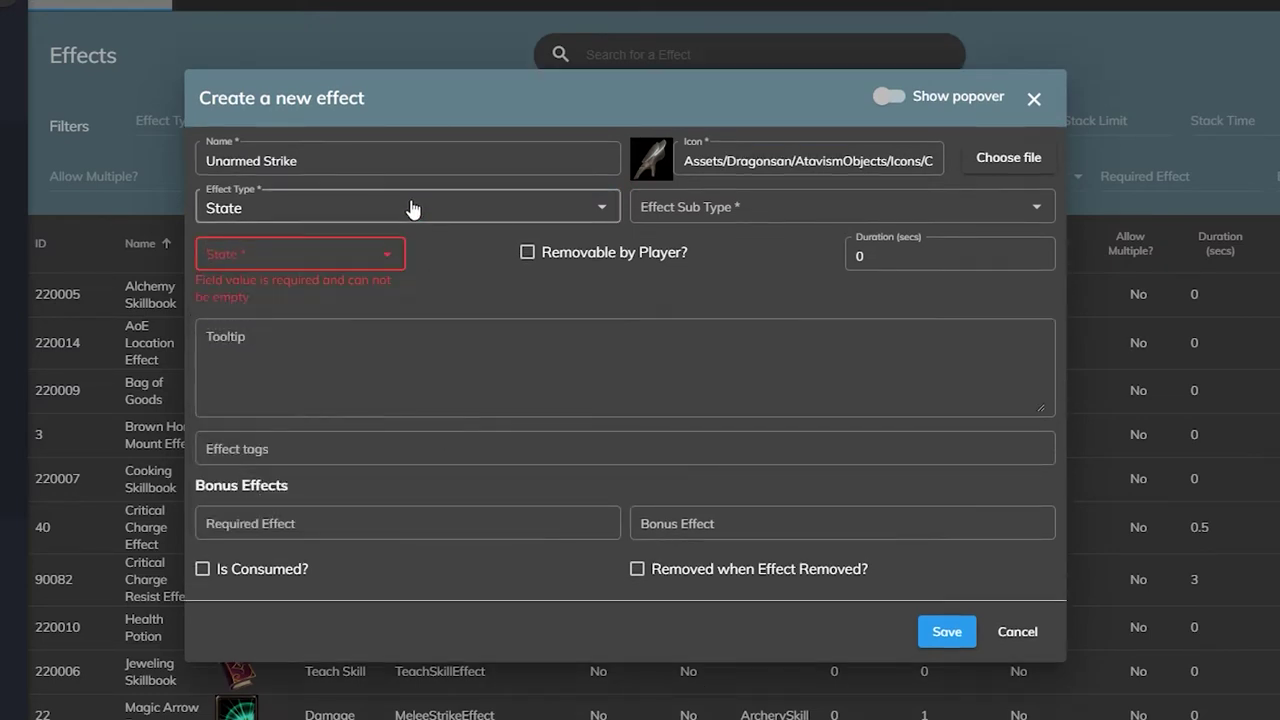
- Switch to the Threat type and focus its Threat Amount field
{"action": "left_click", "coordinate": [414, 206]}
{"action": "scroll", "coordinate": [340, 385], "scroll_direction": "down", "scroll_amount": 2}
{"action": "left_click", "coordinate": [333, 352]}
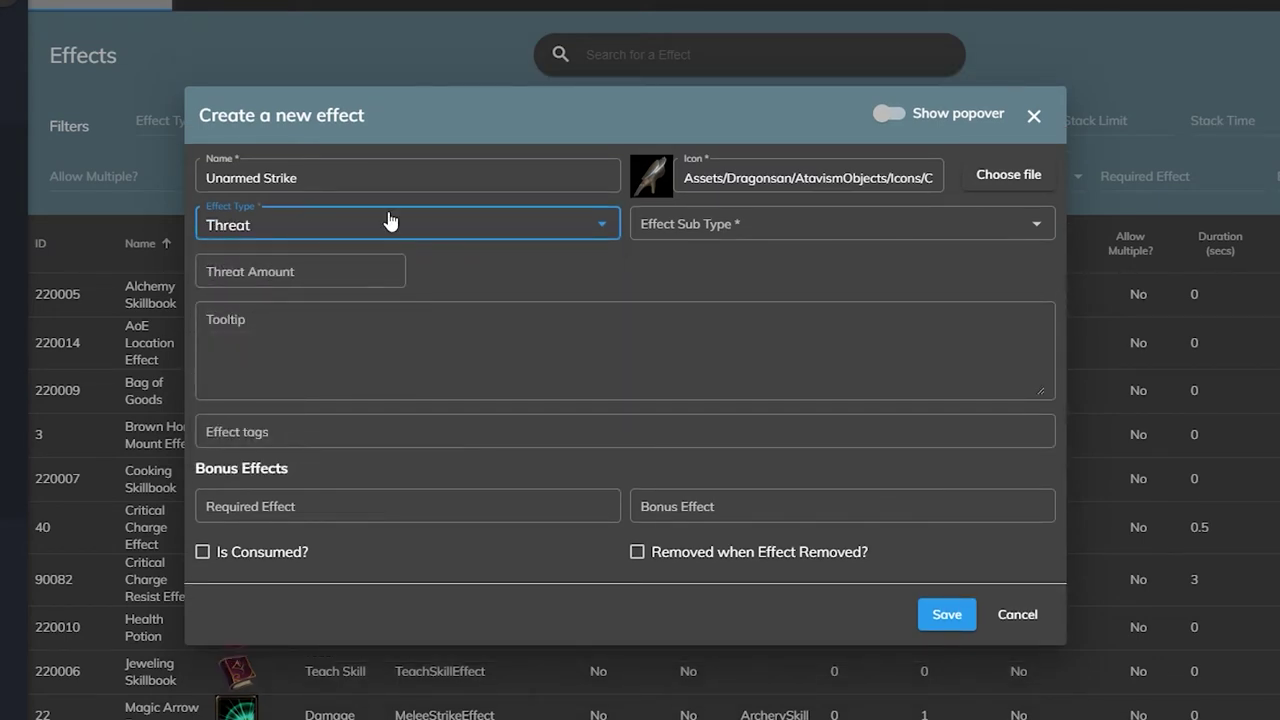
{"action": "left_click", "coordinate": [383, 211]}
{"action": "left_click", "coordinate": [531, 231]}
{"action": "left_click", "coordinate": [345, 265]}
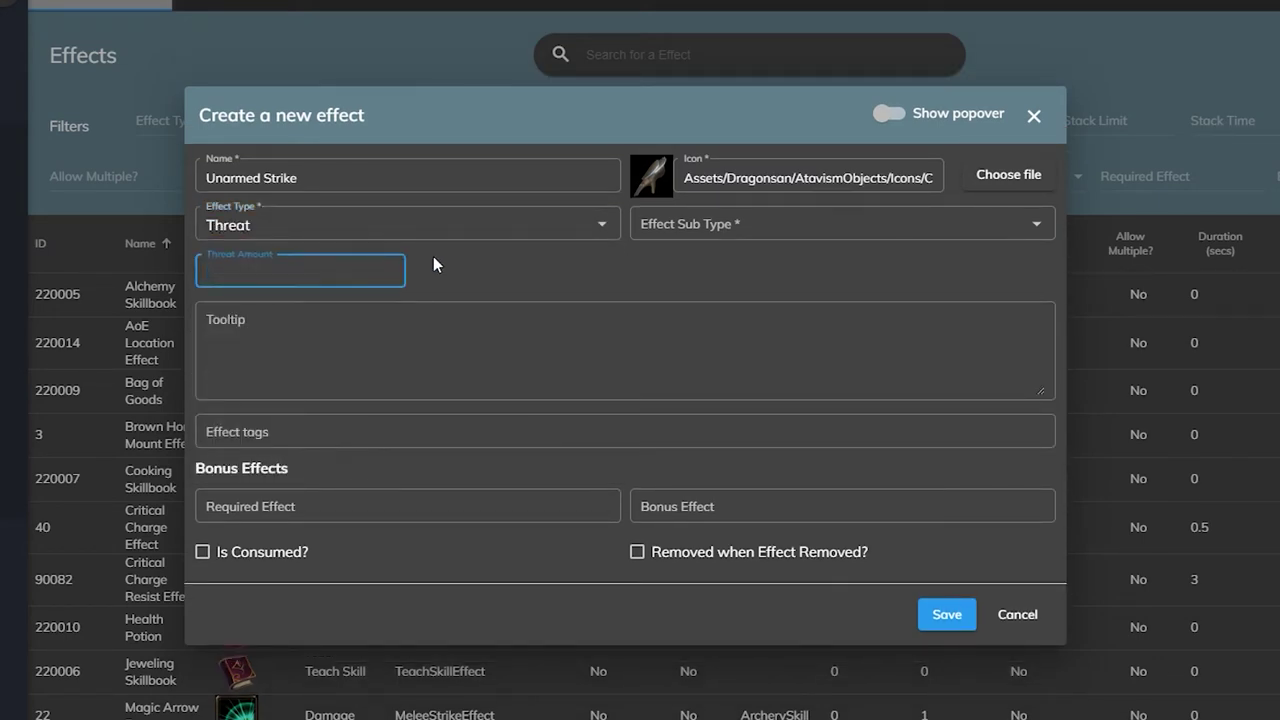
- Switch the effect type to Create Item
{"action": "left_click", "coordinate": [405, 226]}
{"action": "scroll", "coordinate": [375, 336], "scroll_direction": "down", "scroll_amount": 2}
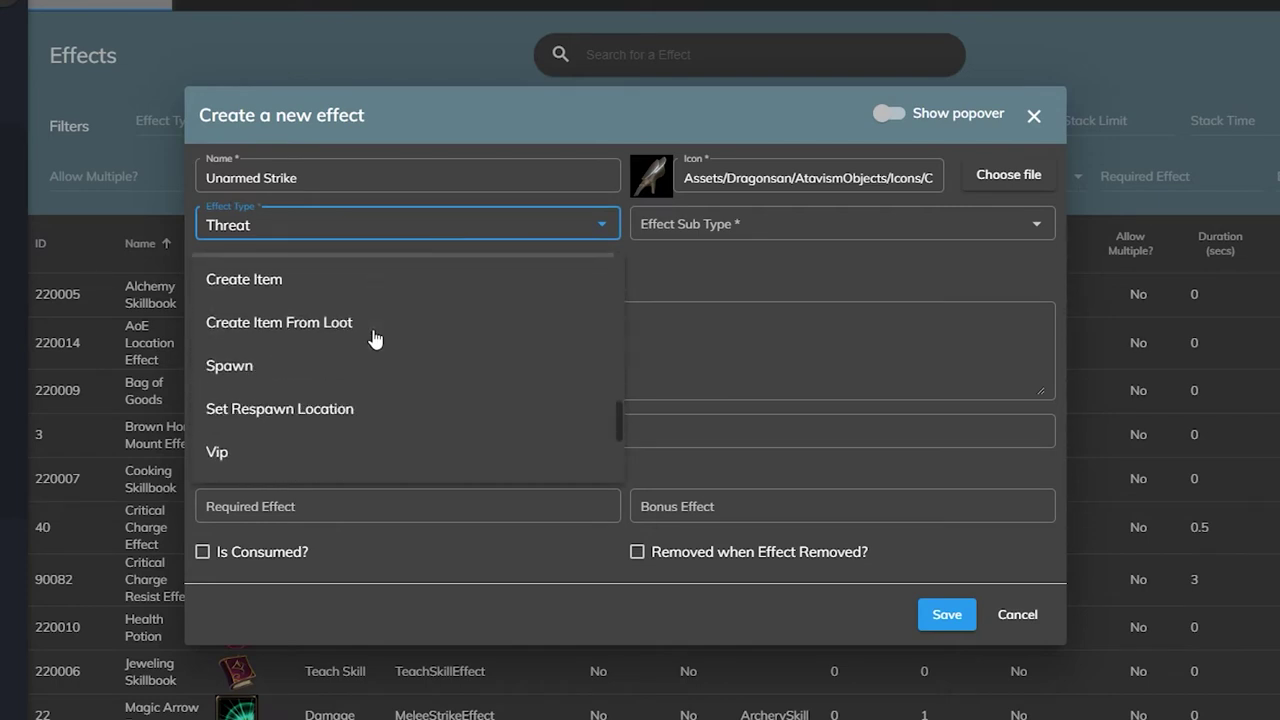
{"action": "left_click", "coordinate": [358, 282]}
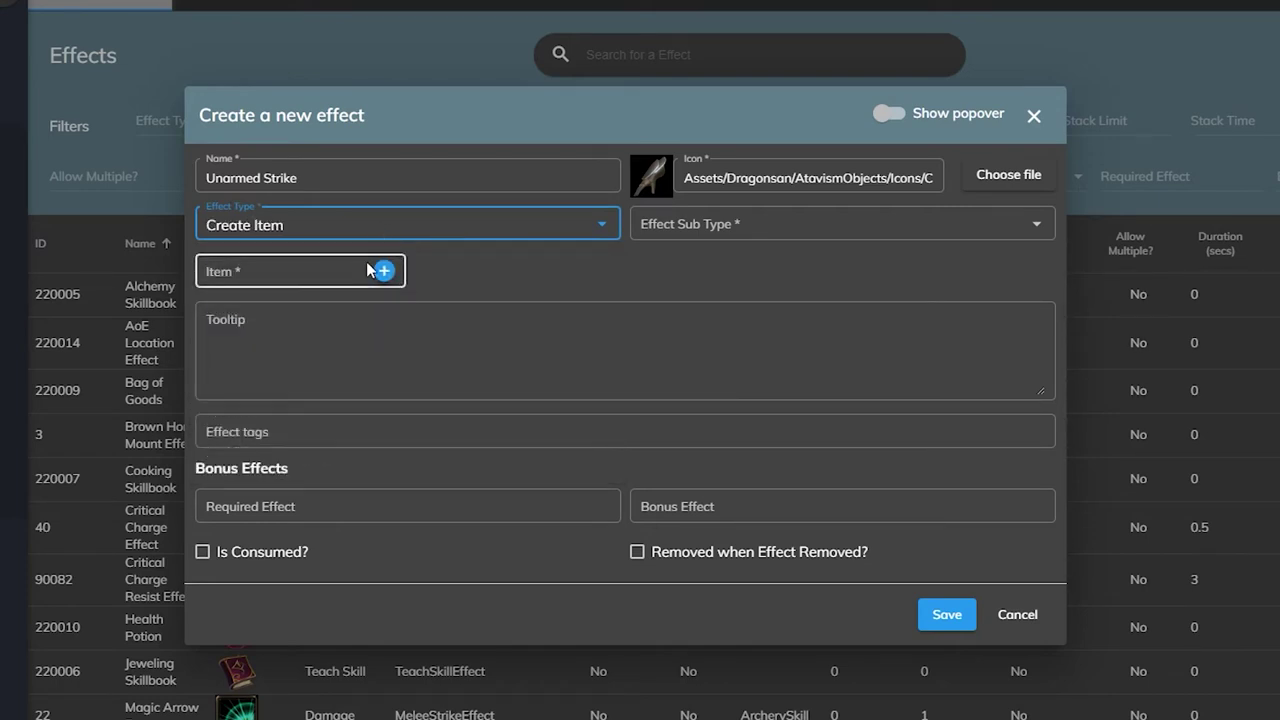
{"action": "left_click", "coordinate": [372, 230]}
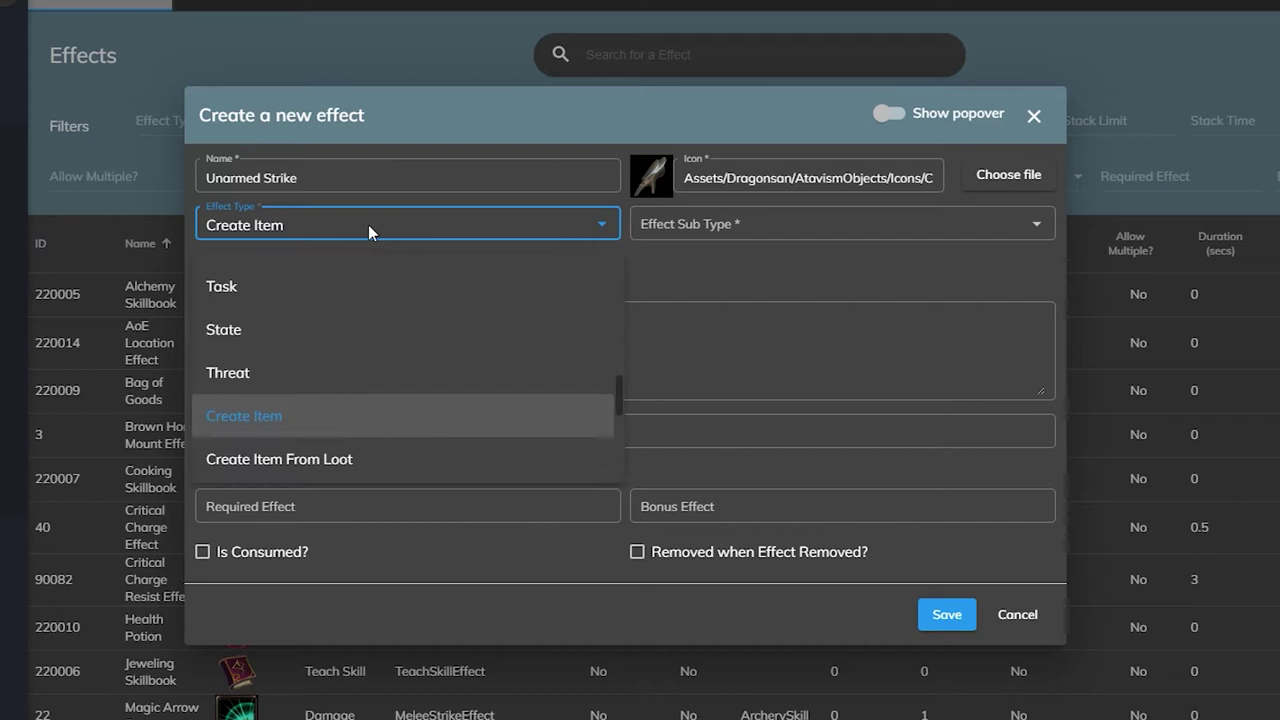
{"action": "scroll", "coordinate": [318, 362], "scroll_direction": "down", "scroll_amount": 1}
- Set Create Item From Loot with matching sub type, then try Spawn and its spawn types
{"action": "left_click", "coordinate": [304, 372]}
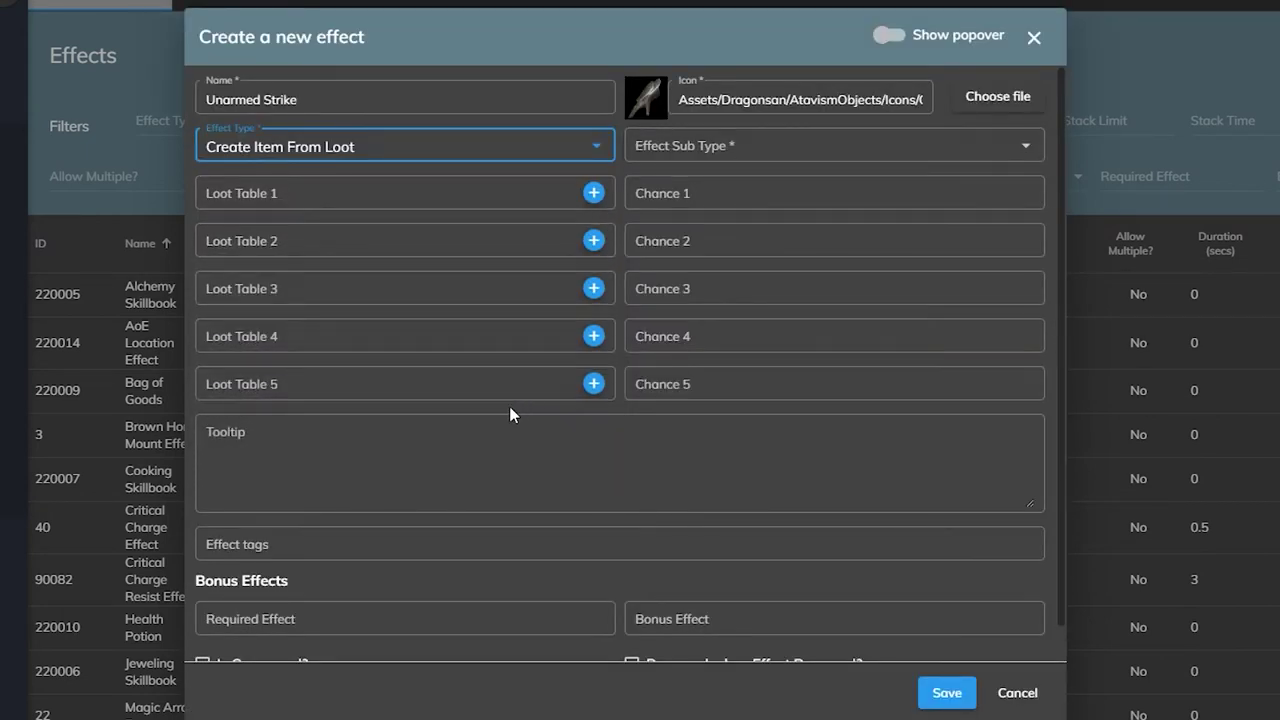
{"action": "left_click", "coordinate": [694, 150]}
{"action": "left_click", "coordinate": [712, 162]}
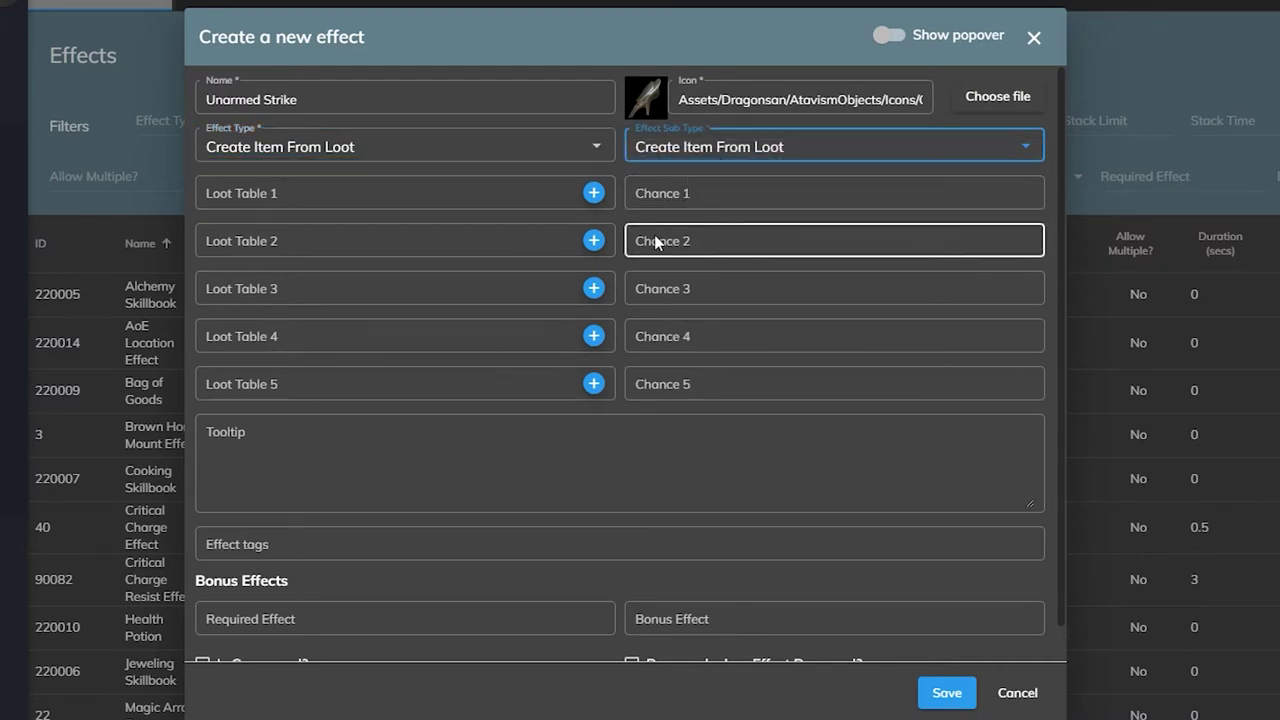
{"action": "left_click", "coordinate": [528, 147]}
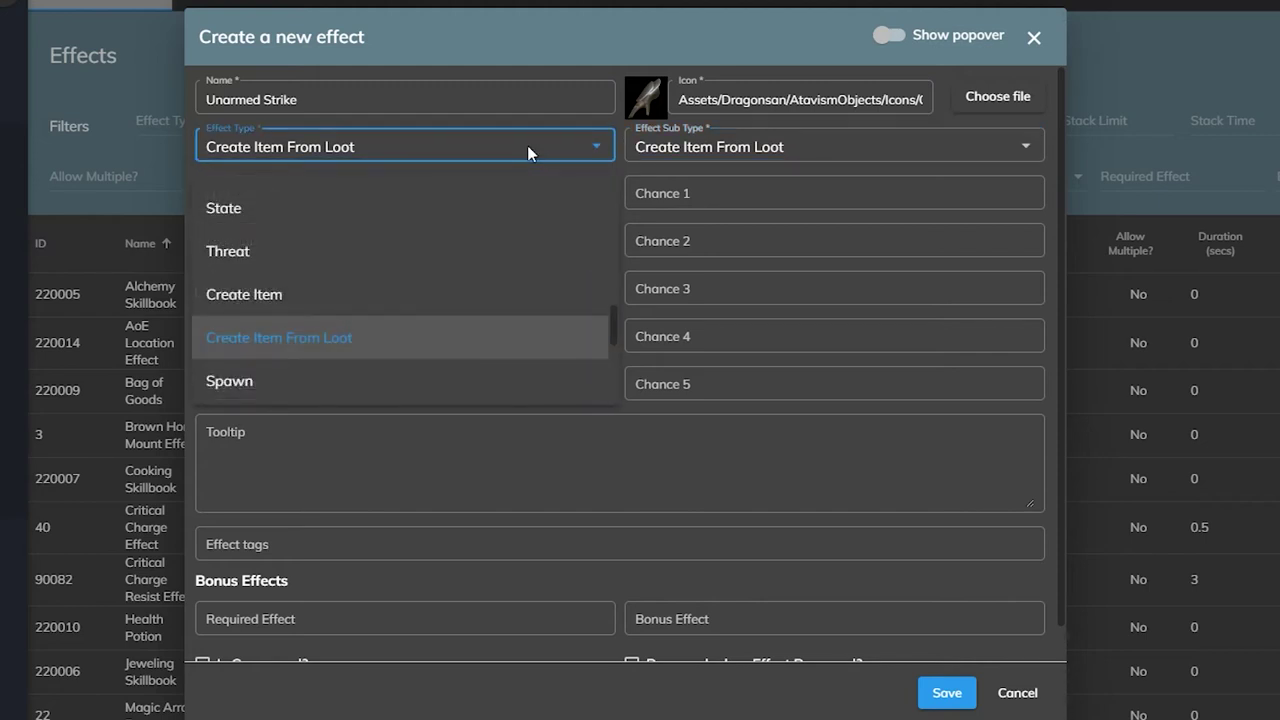
{"action": "scroll", "coordinate": [440, 271], "scroll_direction": "down", "scroll_amount": 2}
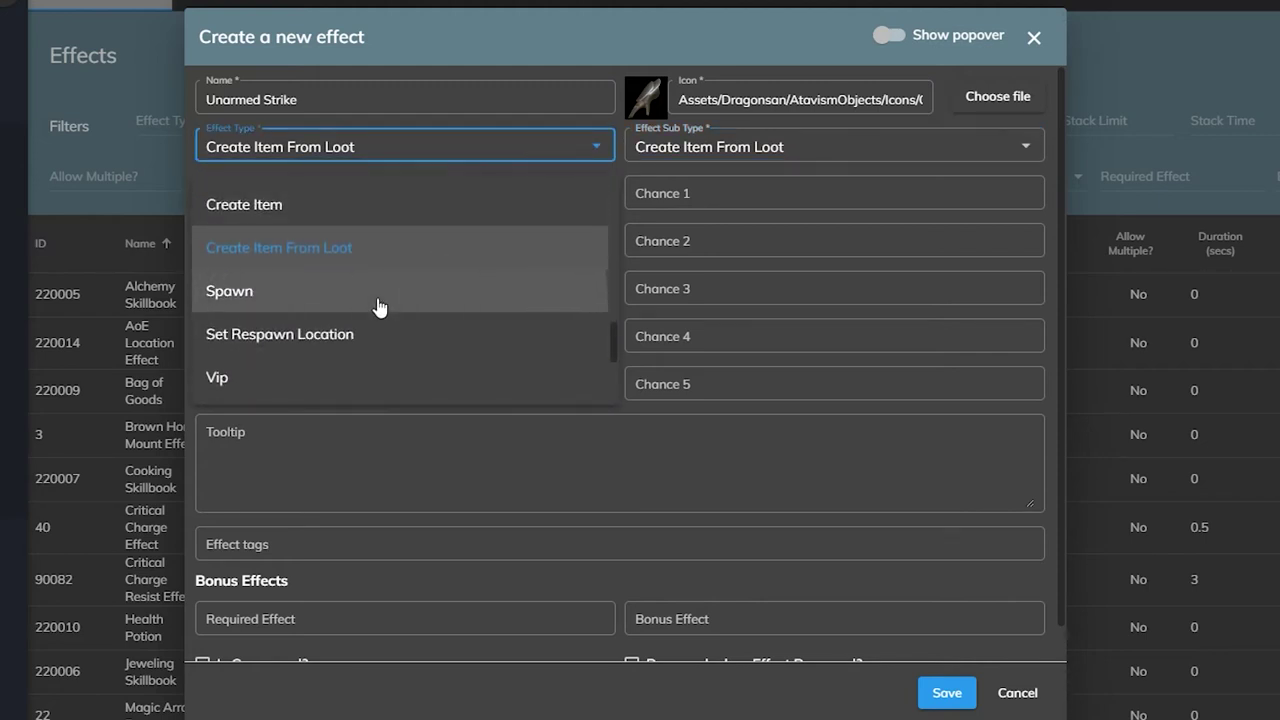
{"action": "left_click", "coordinate": [379, 296]}
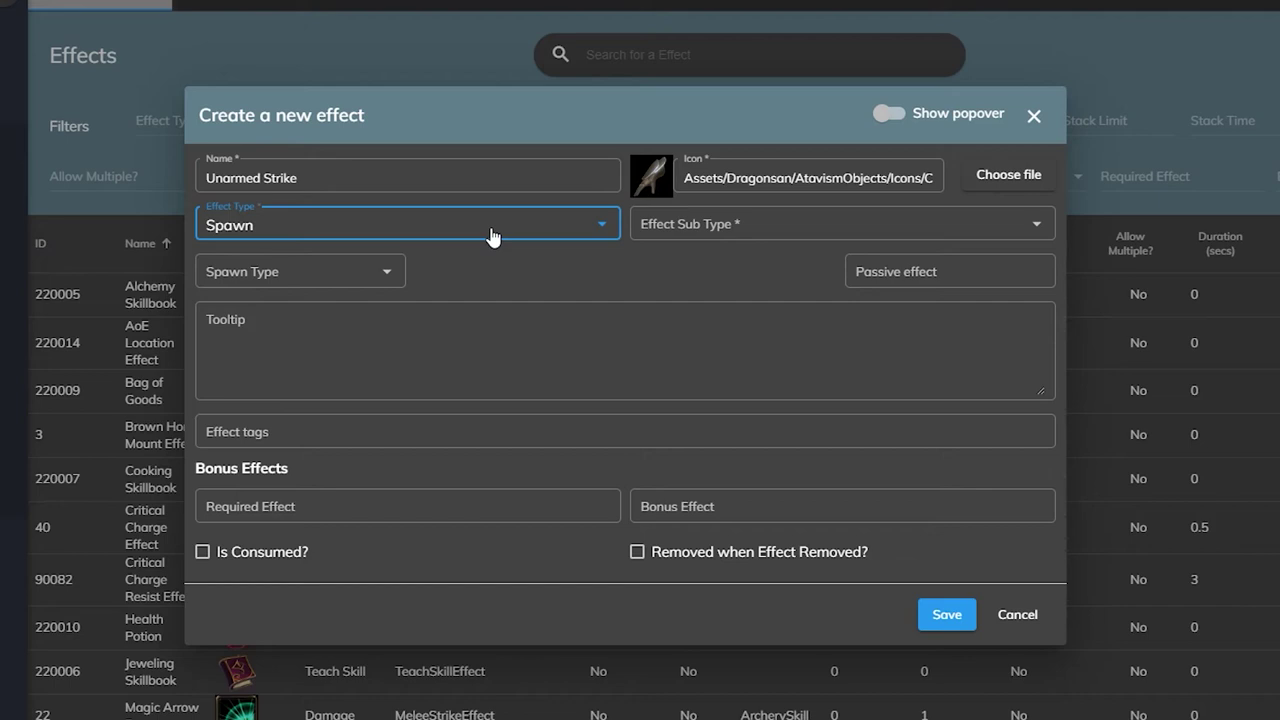
{"action": "left_click", "coordinate": [485, 227]}
{"action": "left_click", "coordinate": [527, 276]}
{"action": "left_click", "coordinate": [369, 271]}
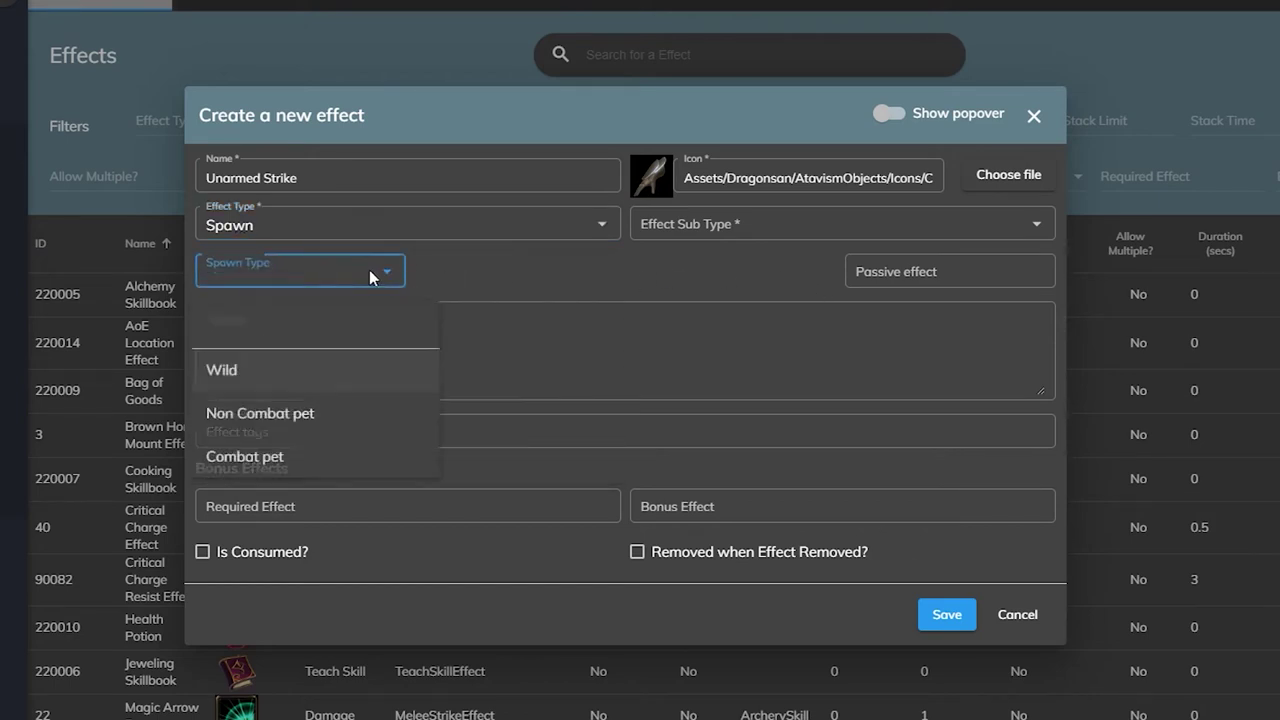
{"action": "left_click", "coordinate": [563, 270]}
- Switch to Set Respawn Location with sub type Set Respawn Location Effect
{"action": "left_click", "coordinate": [556, 226]}
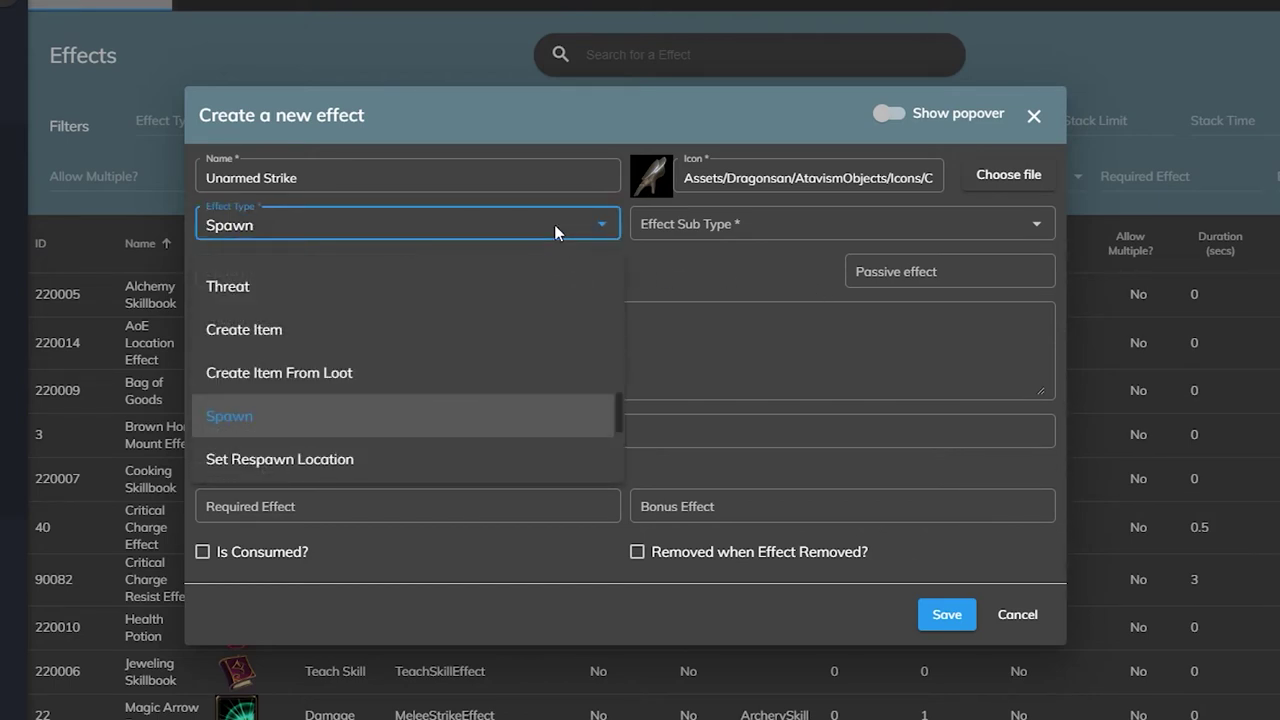
{"action": "scroll", "coordinate": [466, 306], "scroll_direction": "down", "scroll_amount": 2}
{"action": "left_click", "coordinate": [722, 295]}
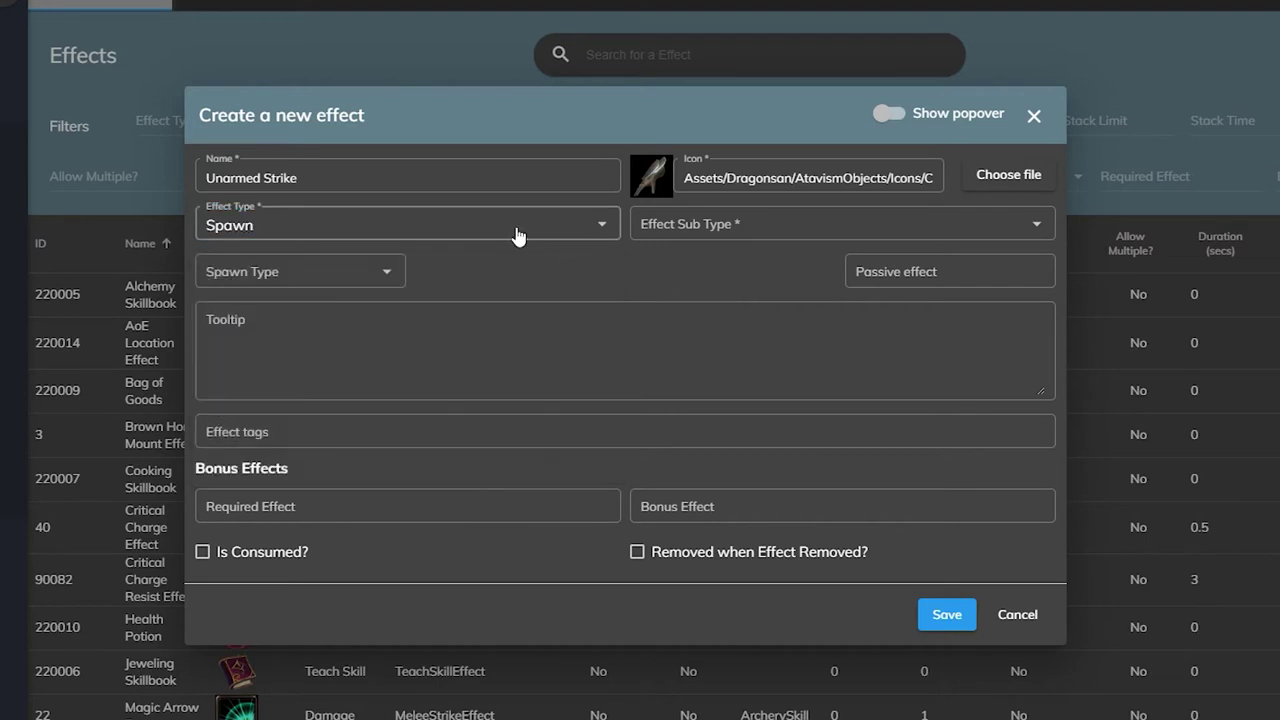
{"action": "left_click", "coordinate": [517, 235]}
{"action": "scroll", "coordinate": [383, 360], "scroll_direction": "down", "scroll_amount": 3}
{"action": "left_click", "coordinate": [437, 289]}
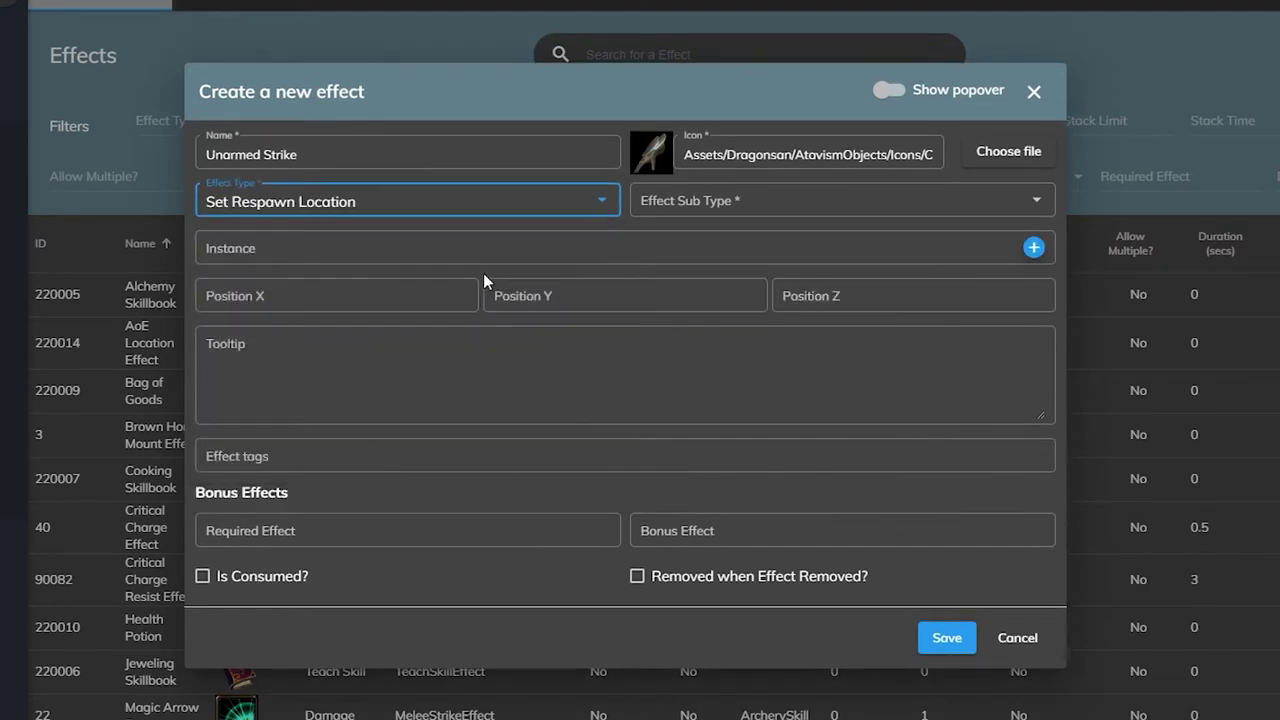
{"action": "left_click", "coordinate": [733, 220]}
{"action": "left_click", "coordinate": [700, 212]}
- Switch to the Vip type with sub type Vip Effect
{"action": "left_click", "coordinate": [579, 197]}
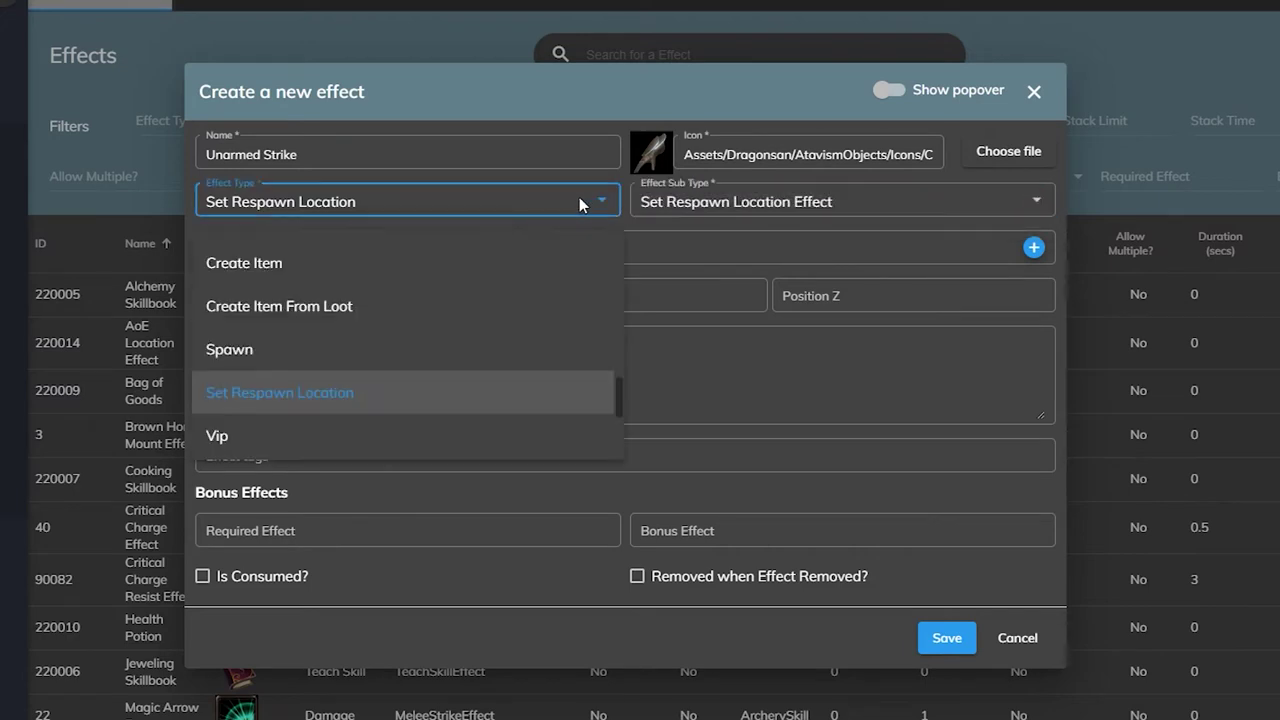
{"action": "scroll", "coordinate": [466, 303], "scroll_direction": "down", "scroll_amount": 1}
{"action": "left_click", "coordinate": [380, 352]}
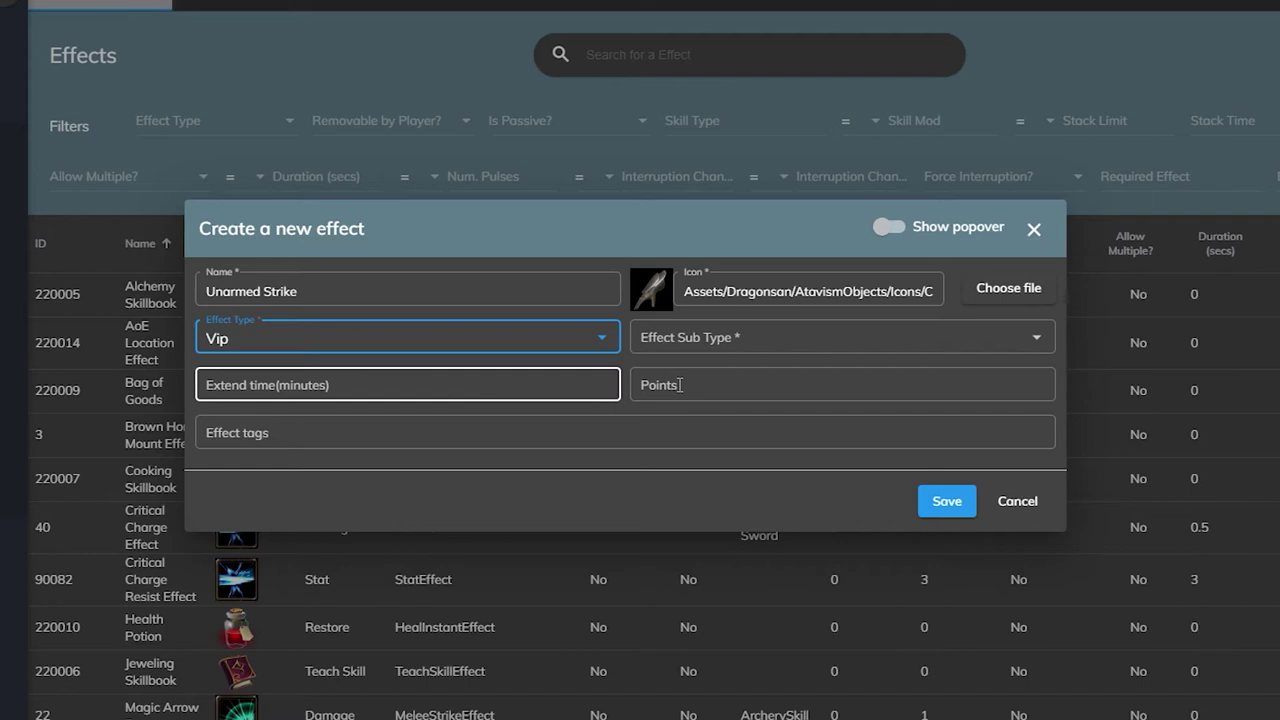
{"action": "left_click", "coordinate": [728, 340]}
{"action": "left_click", "coordinate": [686, 358]}
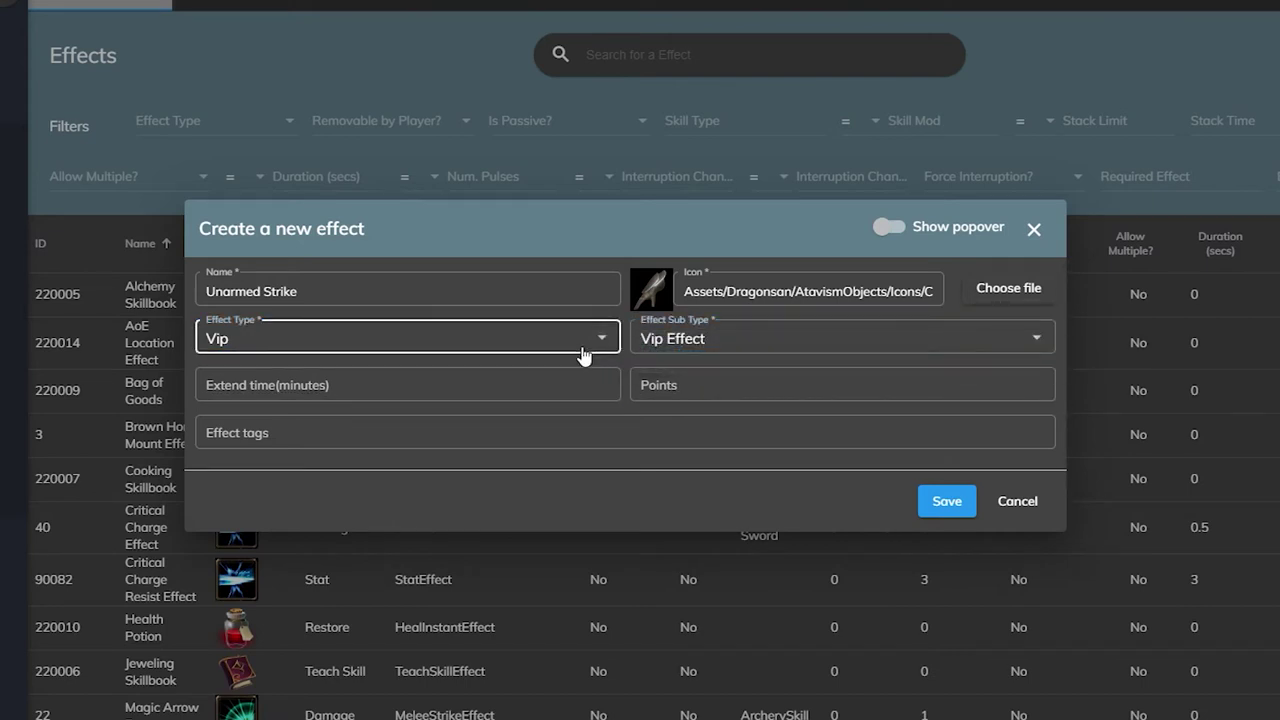
- Switch to the Bonuses type and look at the bonus kinds for Bonus 1
{"action": "left_click", "coordinate": [584, 356]}
{"action": "scroll", "coordinate": [400, 457], "scroll_direction": "down", "scroll_amount": 1}
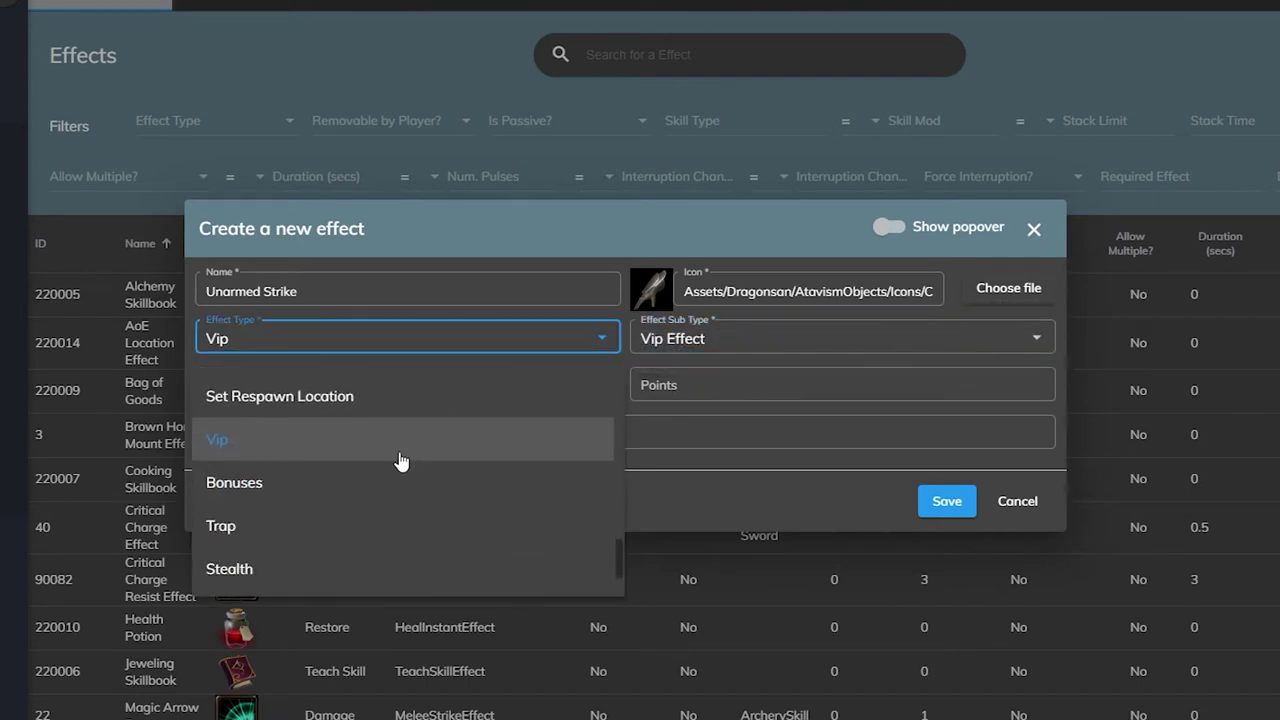
{"action": "left_click", "coordinate": [386, 484]}
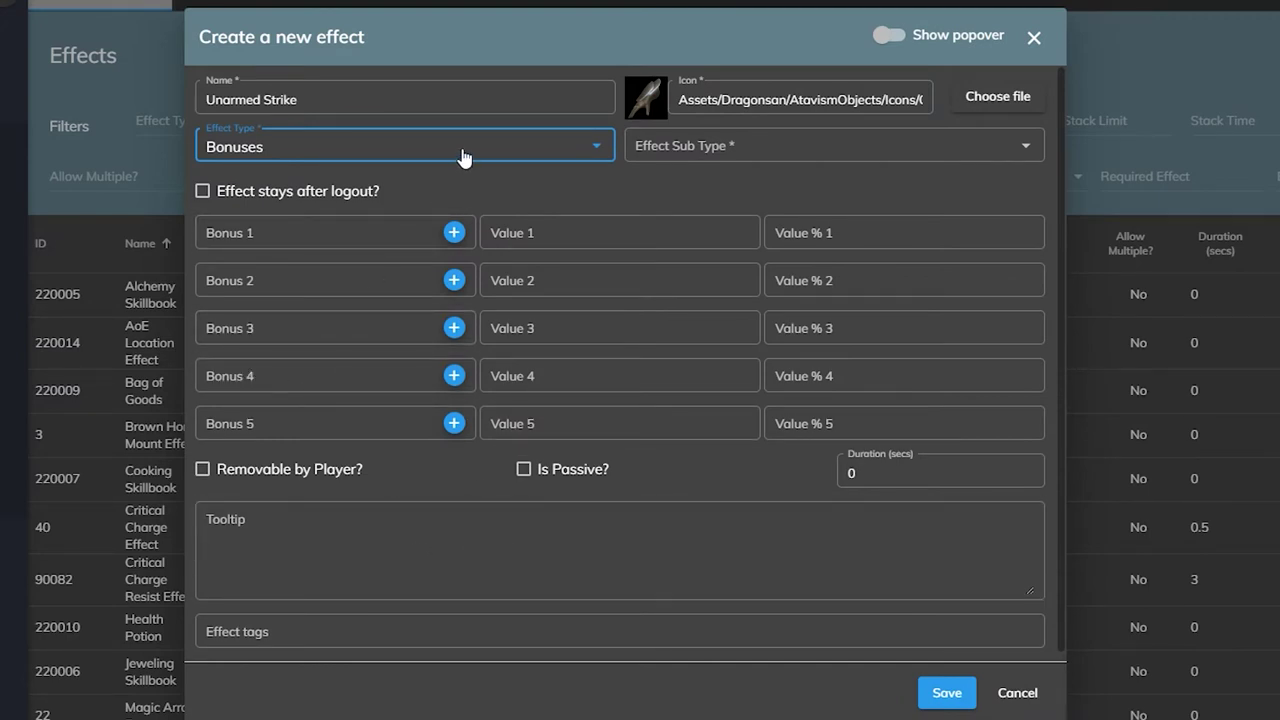
{"action": "left_click", "coordinate": [395, 236]}
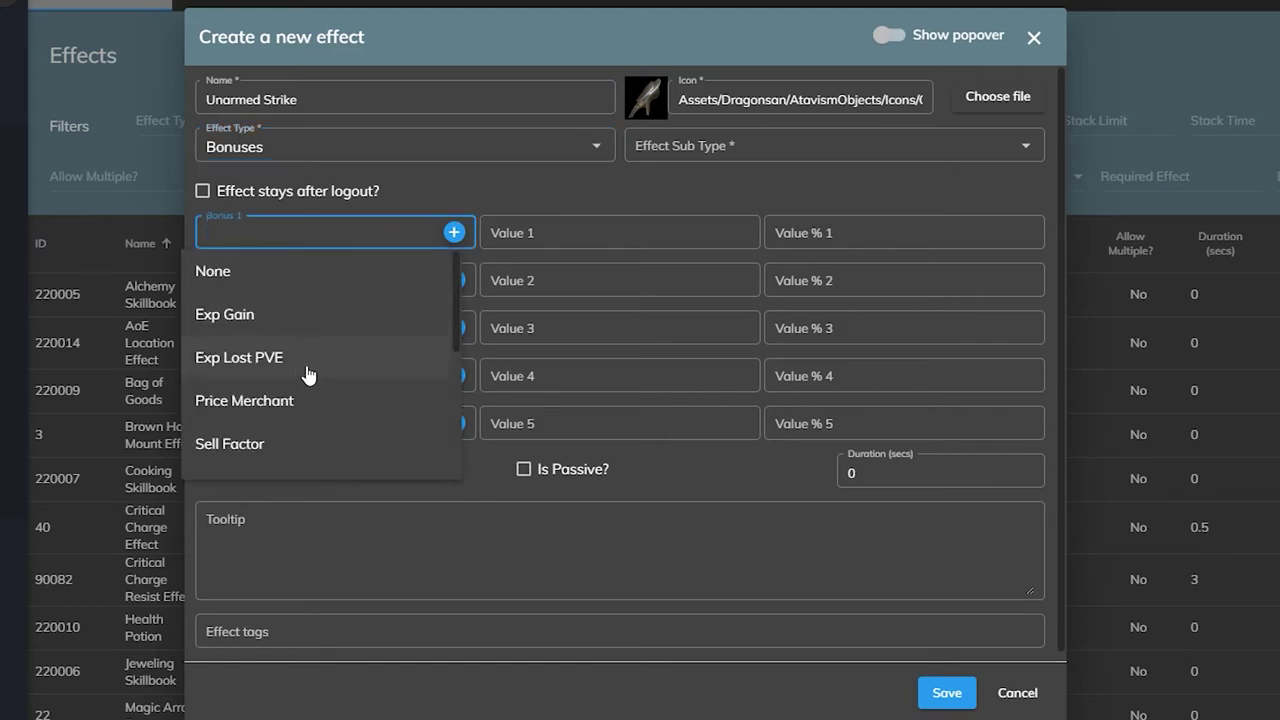
- Switch to the Trap type, leaving its target type set to None
{"action": "left_click", "coordinate": [450, 155]}
{"action": "scroll", "coordinate": [370, 298], "scroll_direction": "down", "scroll_amount": 1}
{"action": "left_click", "coordinate": [371, 297]}
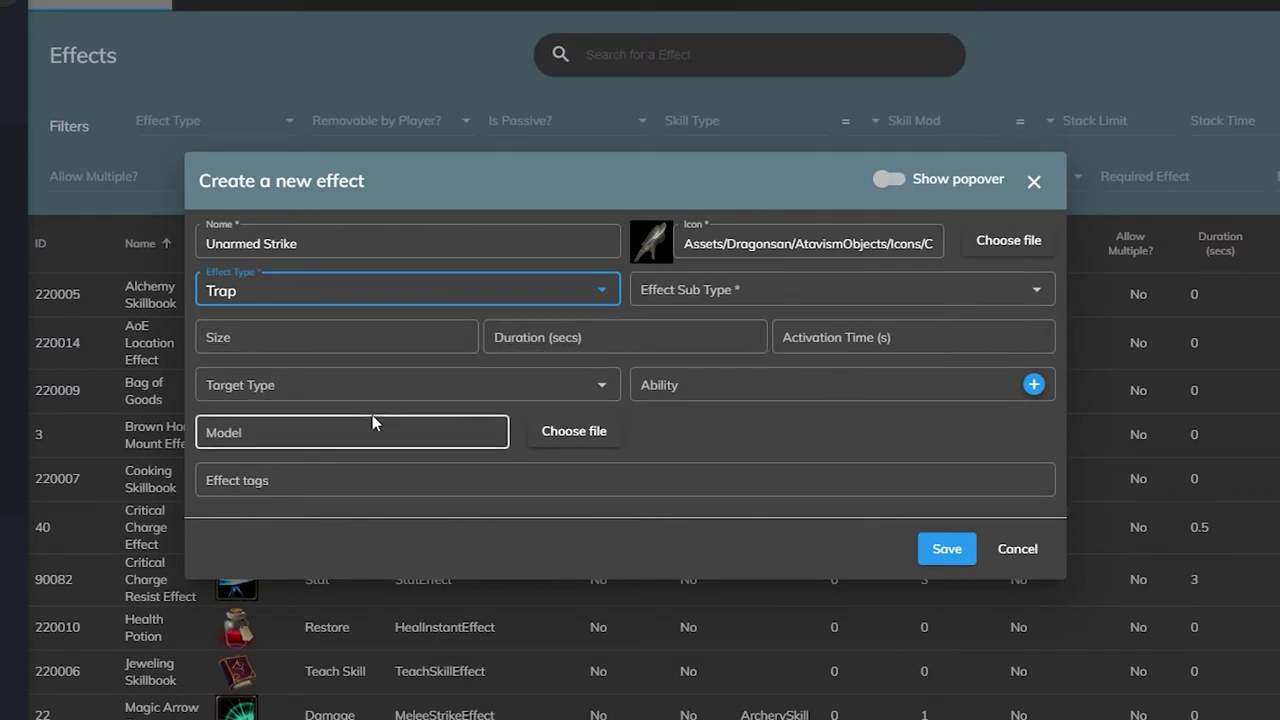
{"action": "left_click", "coordinate": [575, 388]}
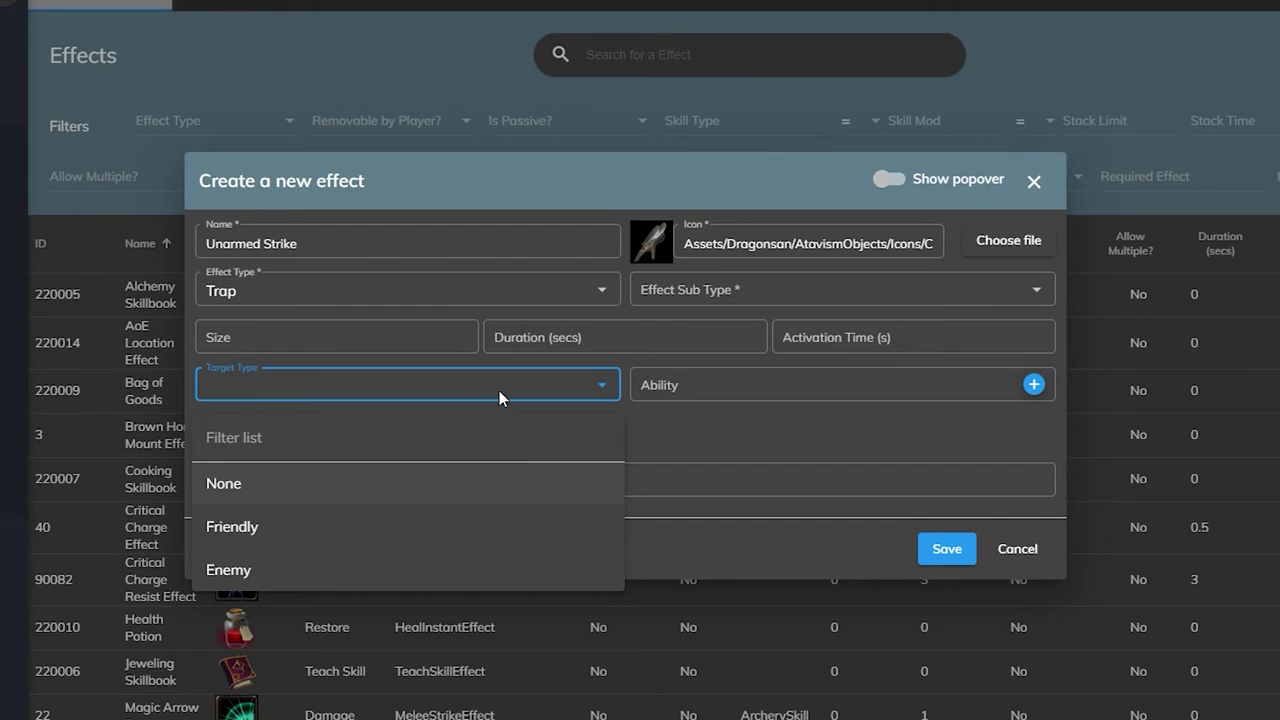
{"action": "left_click", "coordinate": [277, 486]}
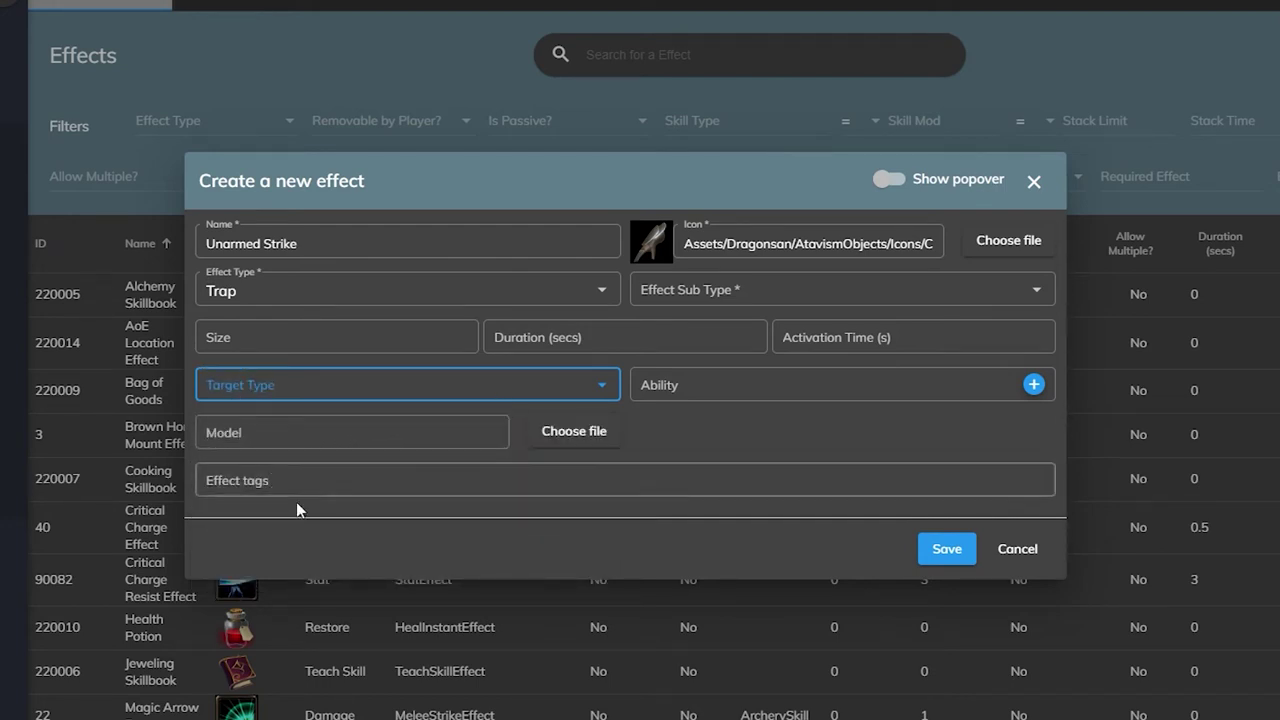
- Change the effect type to Stealth
{"action": "left_click", "coordinate": [366, 289]}
{"action": "scroll", "coordinate": [360, 420], "scroll_direction": "down", "scroll_amount": 2}
{"action": "left_click", "coordinate": [341, 436]}
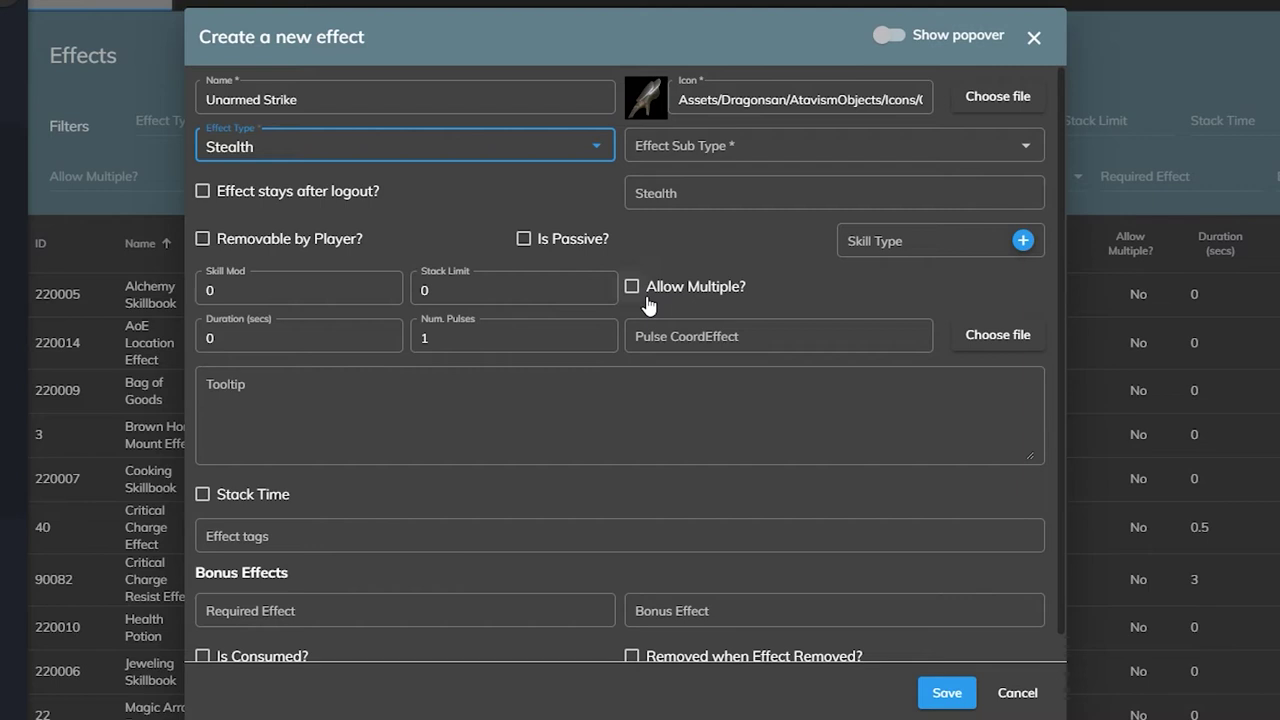
- Switch the Unarmed Strike effect type to Trigger
{"action": "left_click", "coordinate": [487, 160]}
{"action": "scroll", "coordinate": [414, 294], "scroll_direction": "down", "scroll_amount": 1}
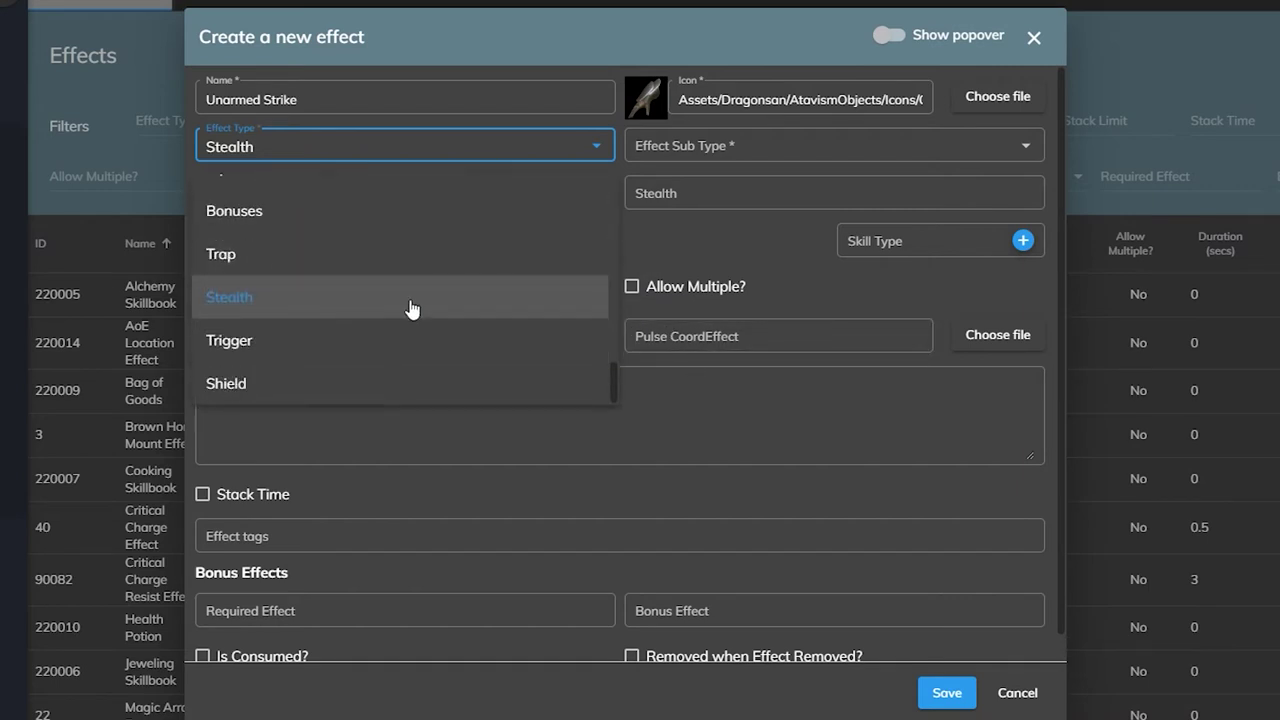
{"action": "left_click", "coordinate": [357, 352]}
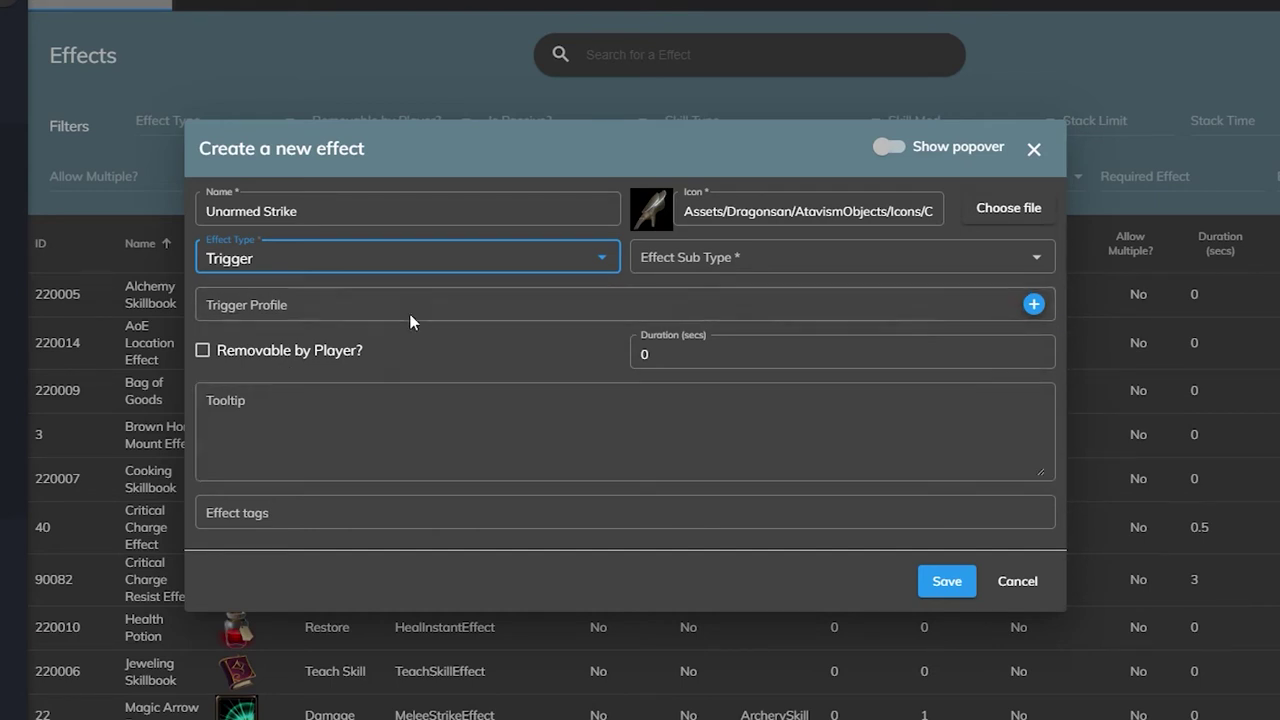
- Change the effect type to Shield, then reopen the type list scrolled to the top
{"action": "left_click", "coordinate": [474, 262]}
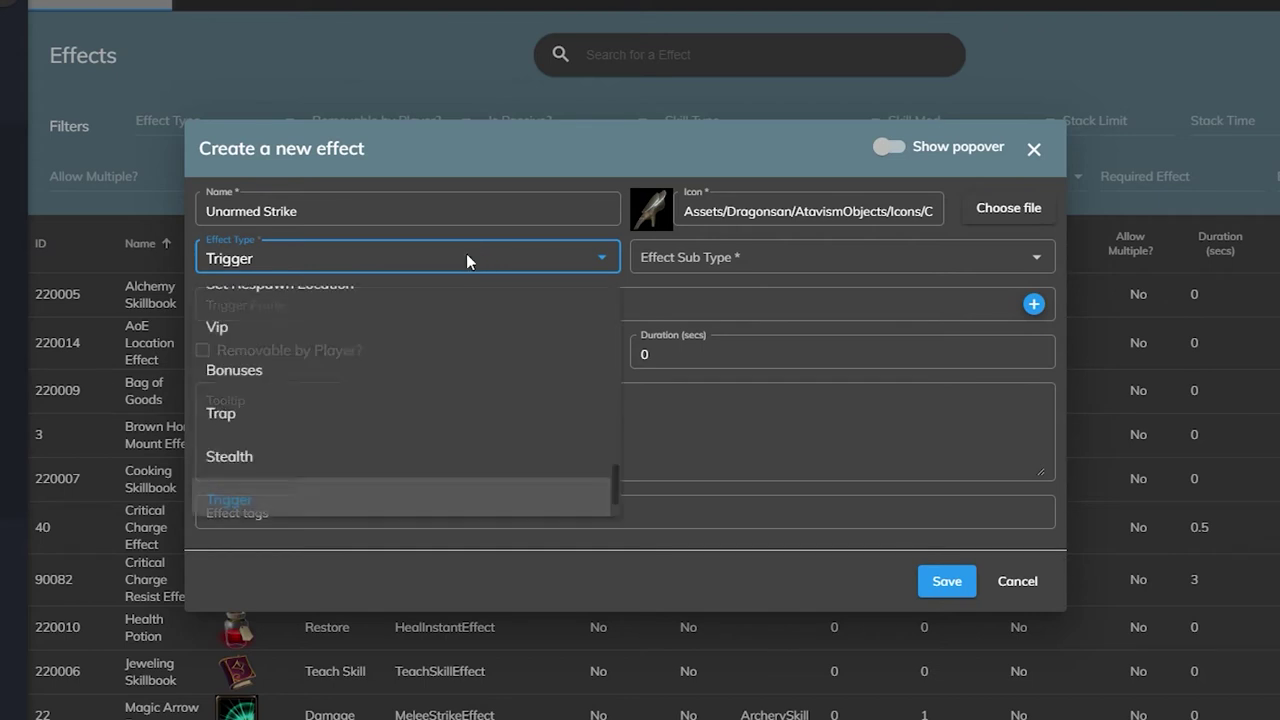
{"action": "scroll", "coordinate": [392, 378], "scroll_direction": "down", "scroll_amount": 1}
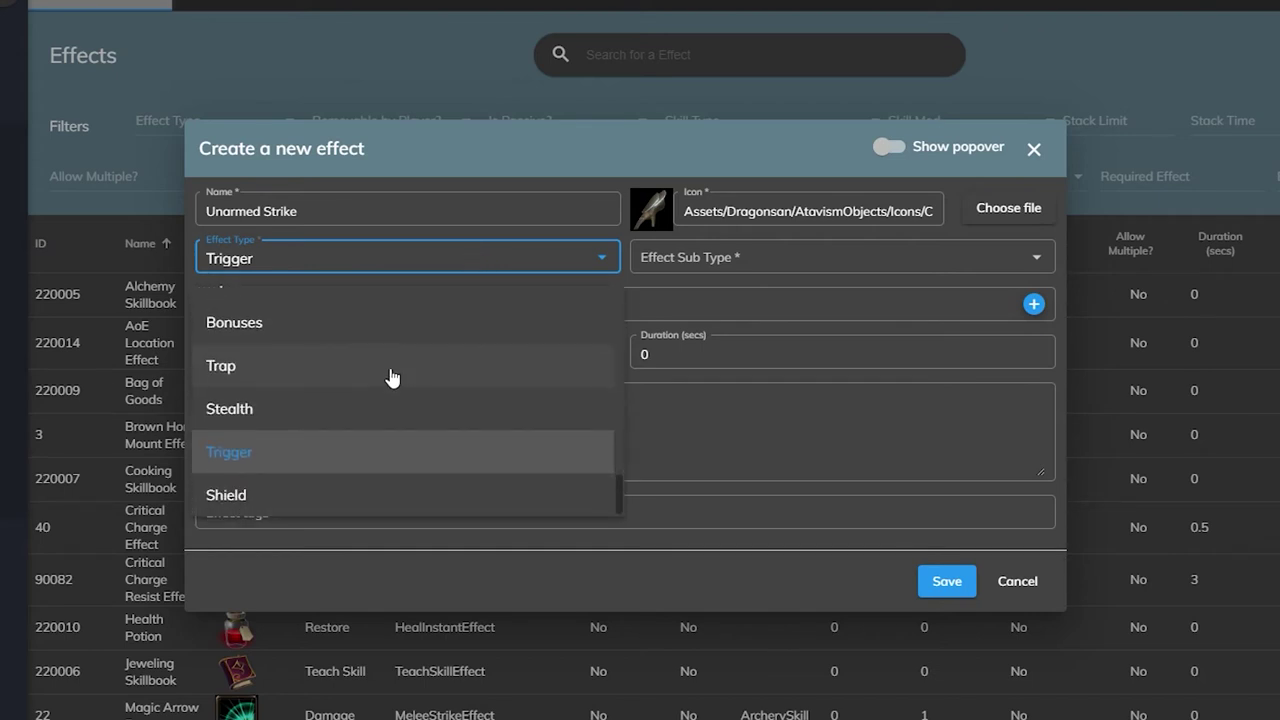
{"action": "left_click", "coordinate": [308, 497]}
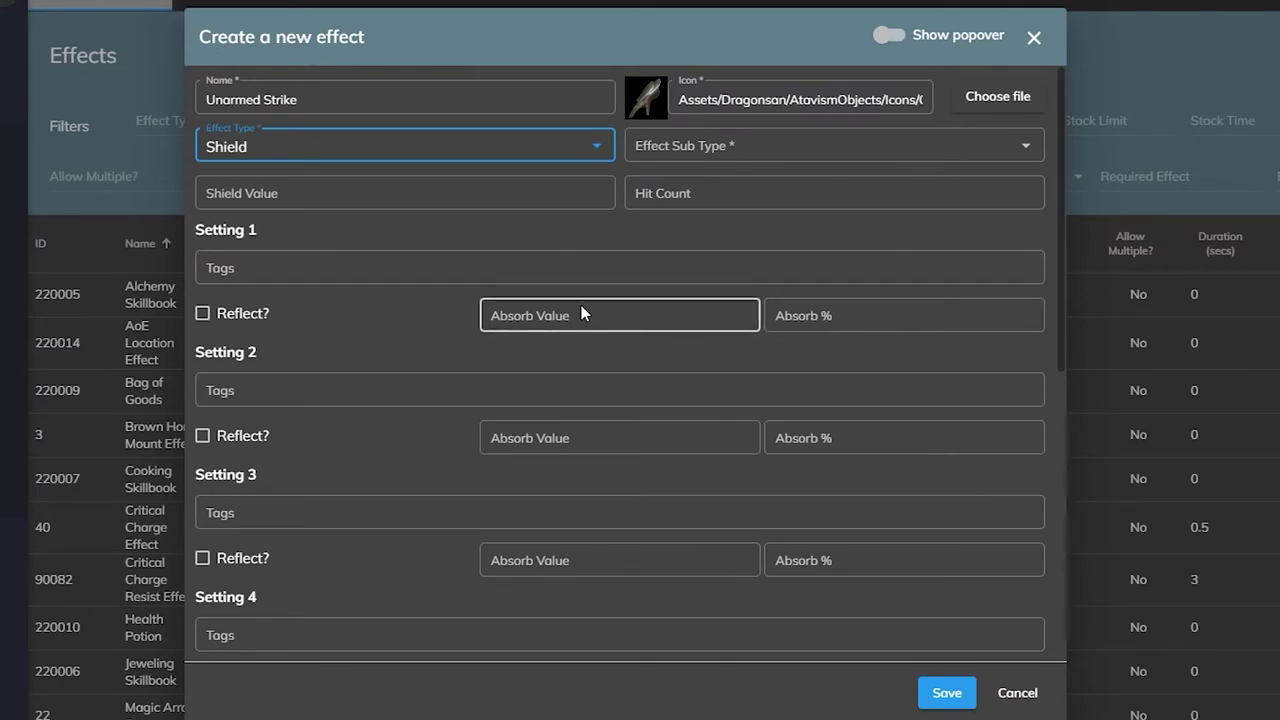
{"action": "left_click", "coordinate": [502, 152]}
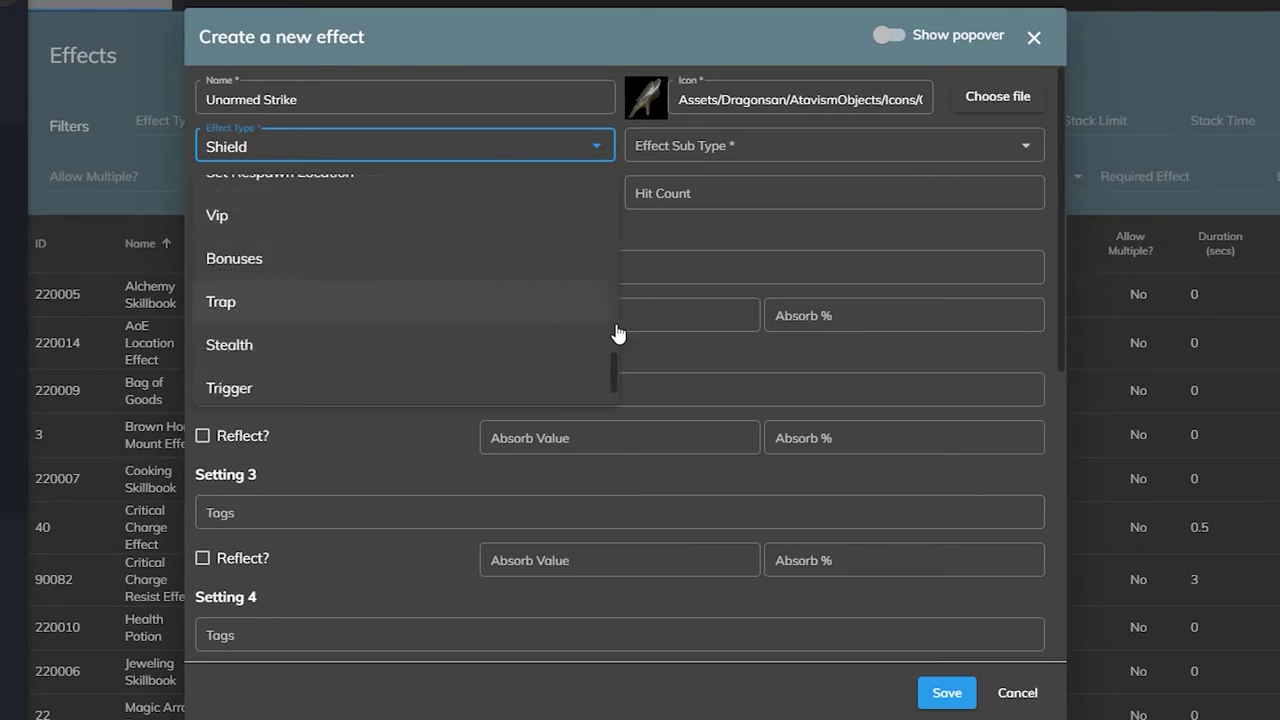
{"action": "left_click_drag", "start_coordinate": [611, 382], "coordinate": [638, 197]}
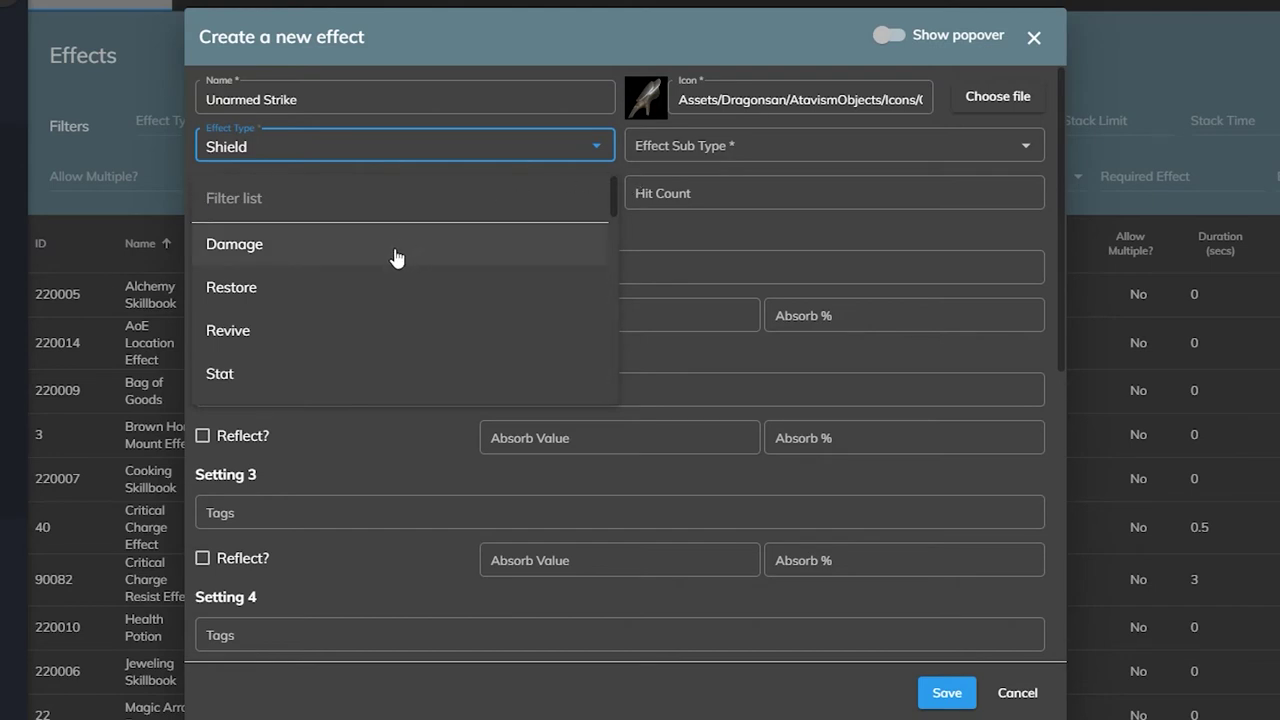
- Choose Damage as the effect type and Melee Strike Effect as its sub type
{"action": "left_click", "coordinate": [605, 252]}
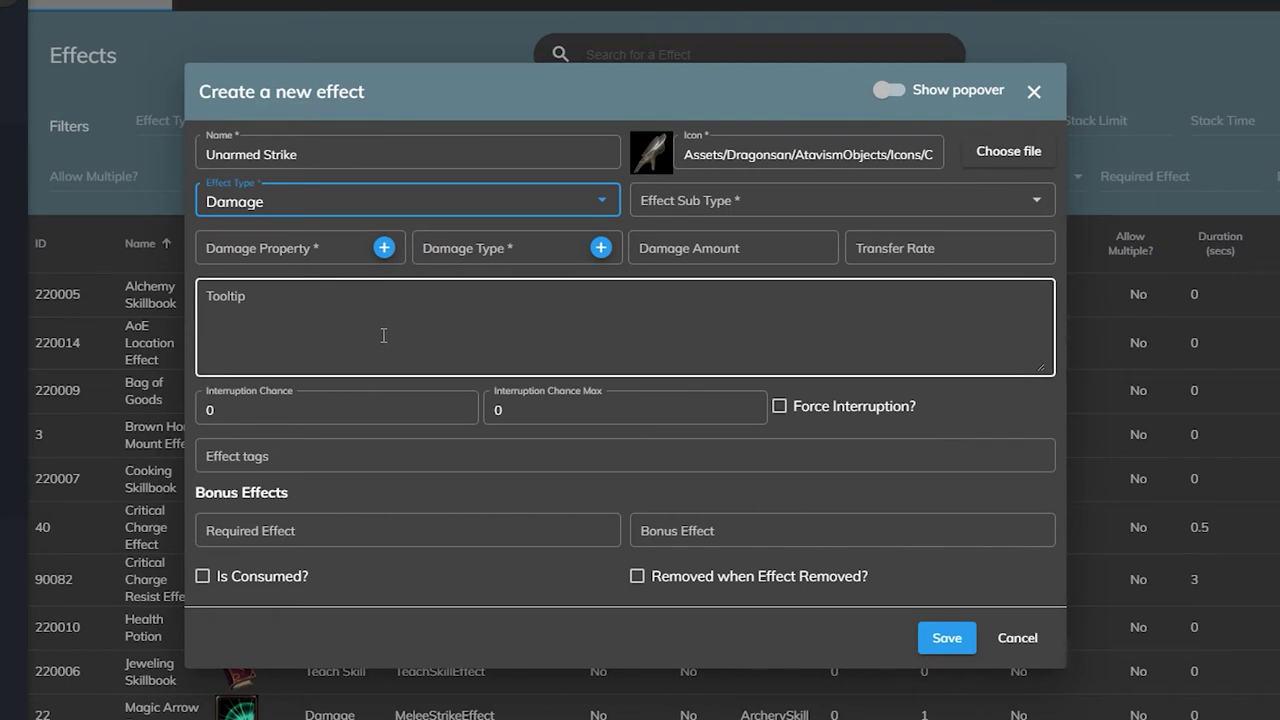
{"action": "left_click", "coordinate": [338, 205]}
{"action": "left_click", "coordinate": [298, 305]}
{"action": "left_click", "coordinate": [635, 205]}
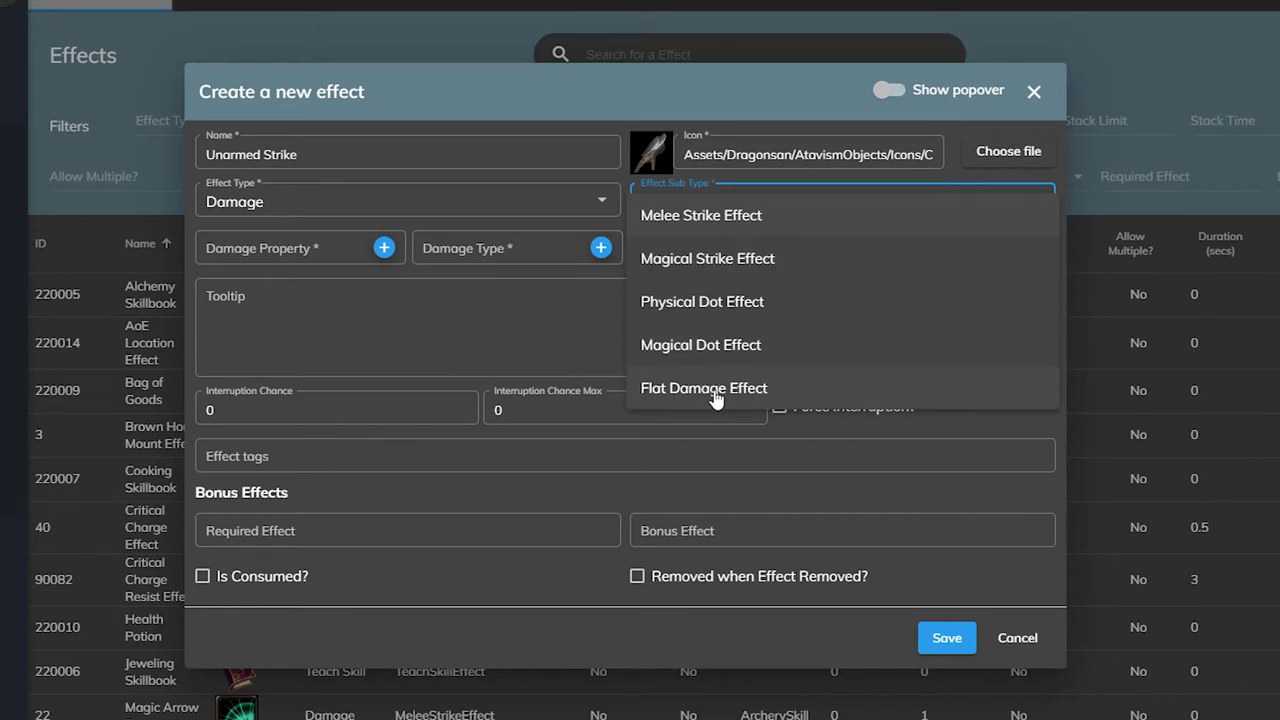
{"action": "left_click", "coordinate": [710, 225]}
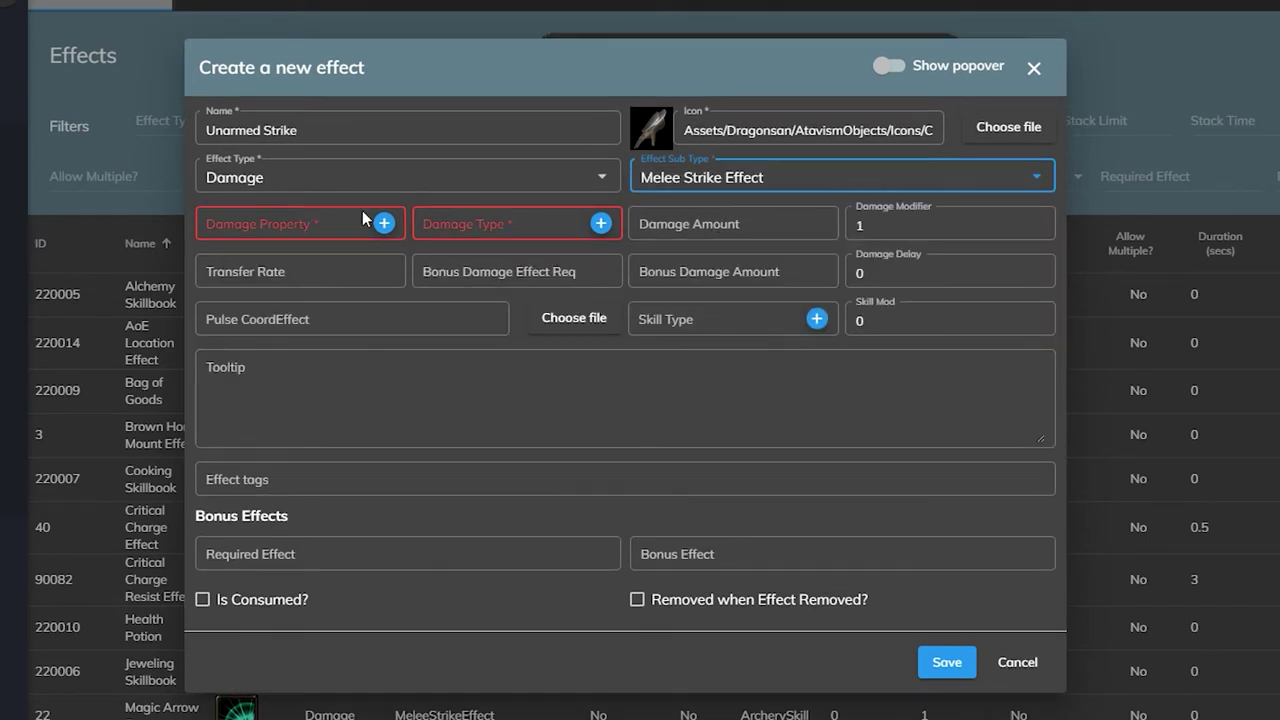
- Set Damage Property to health, Damage Type to crush and Damage Amount to 100
{"action": "left_click", "coordinate": [277, 224]}
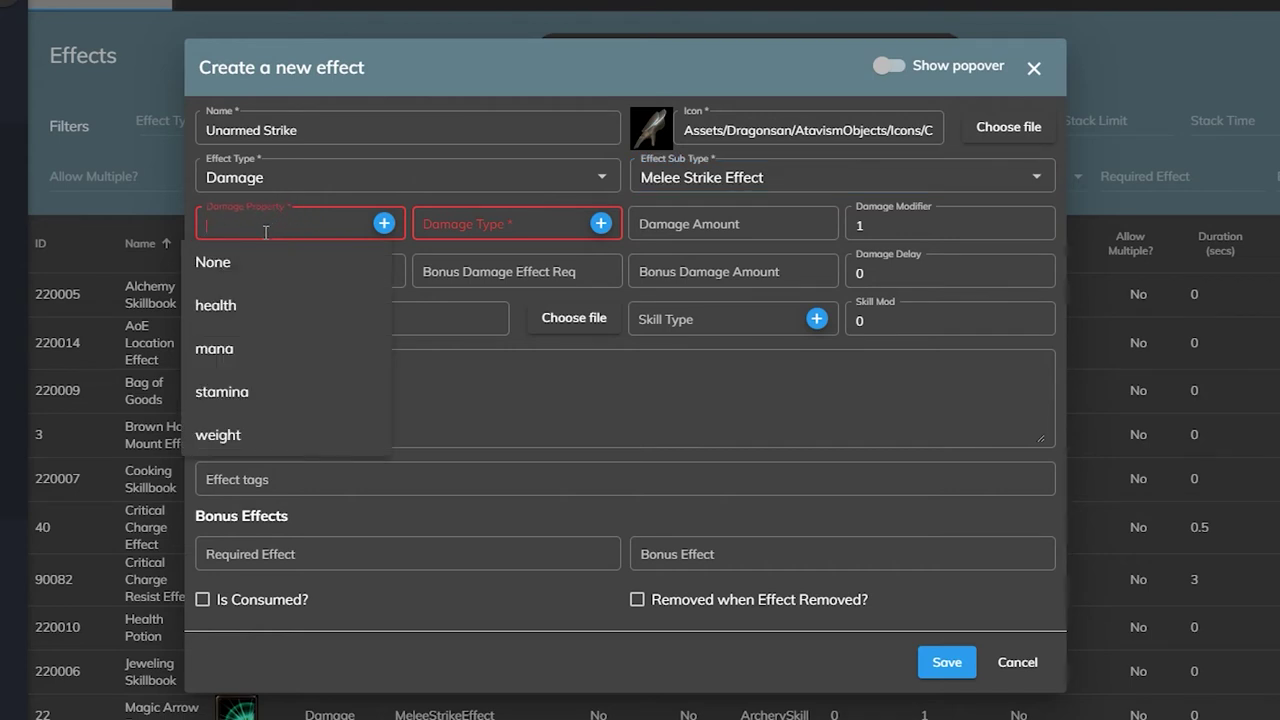
{"action": "left_click", "coordinate": [233, 314]}
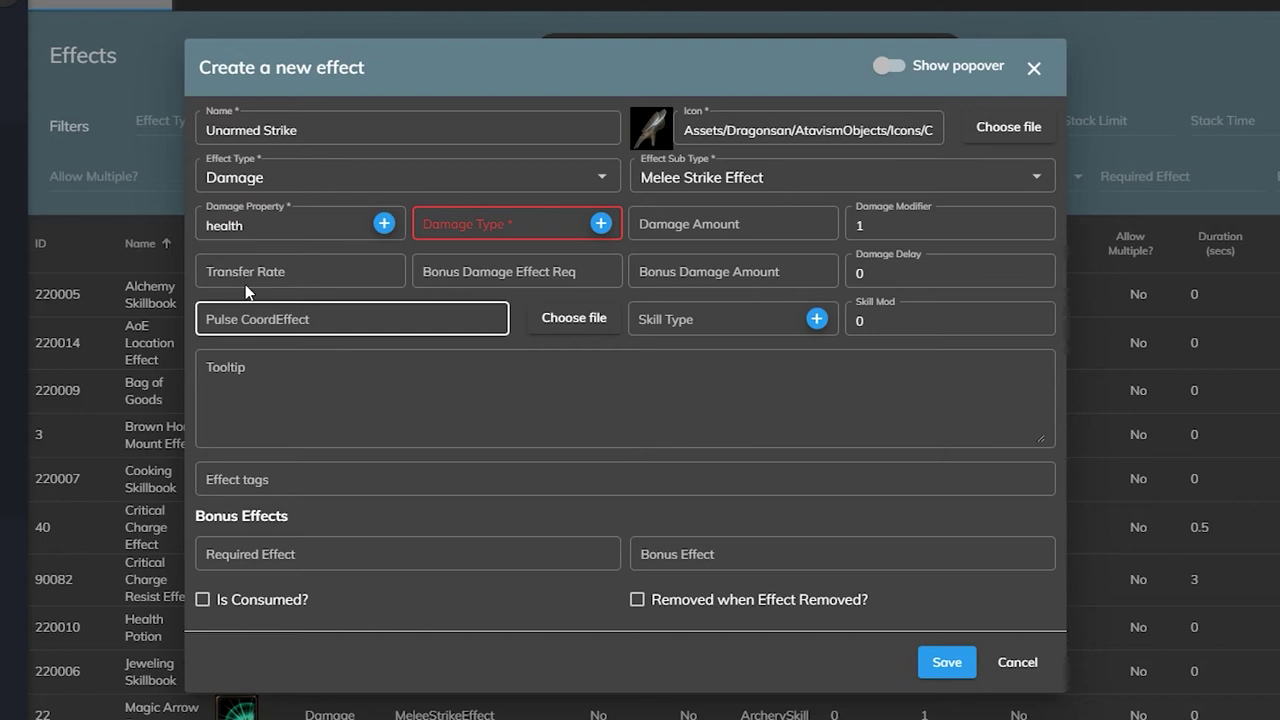
{"action": "left_click", "coordinate": [494, 231]}
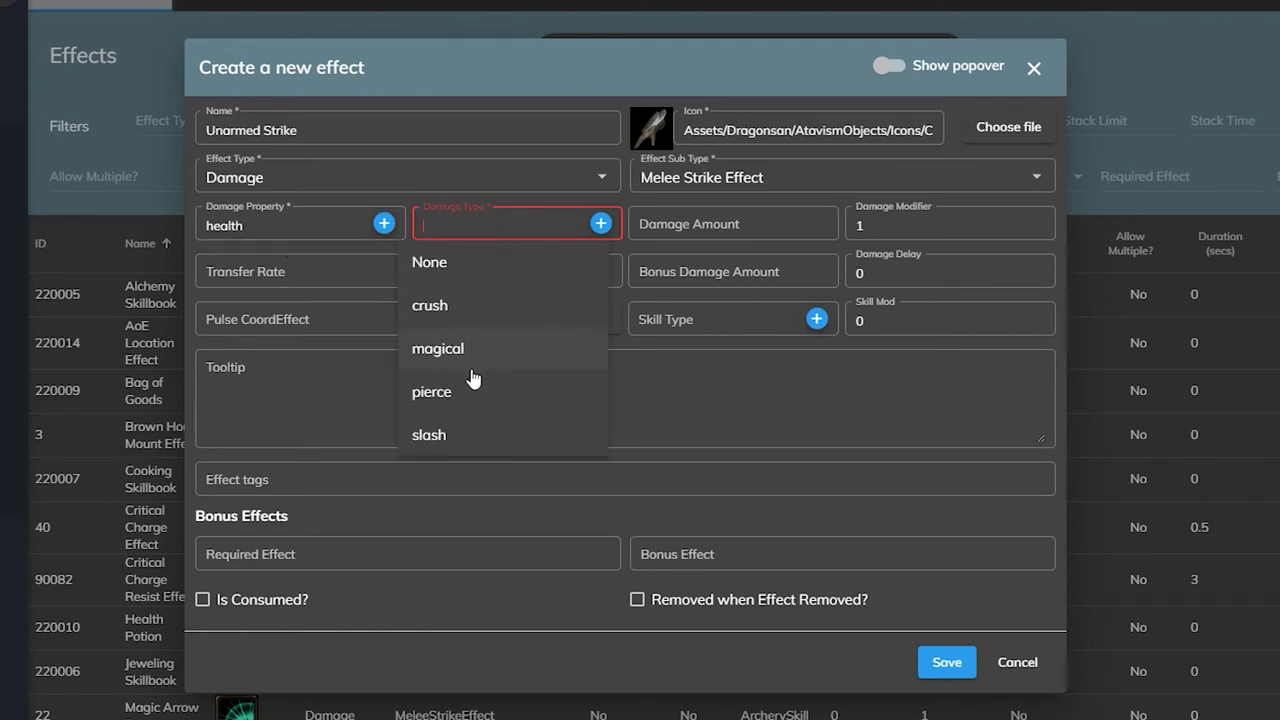
{"action": "left_click", "coordinate": [461, 307]}
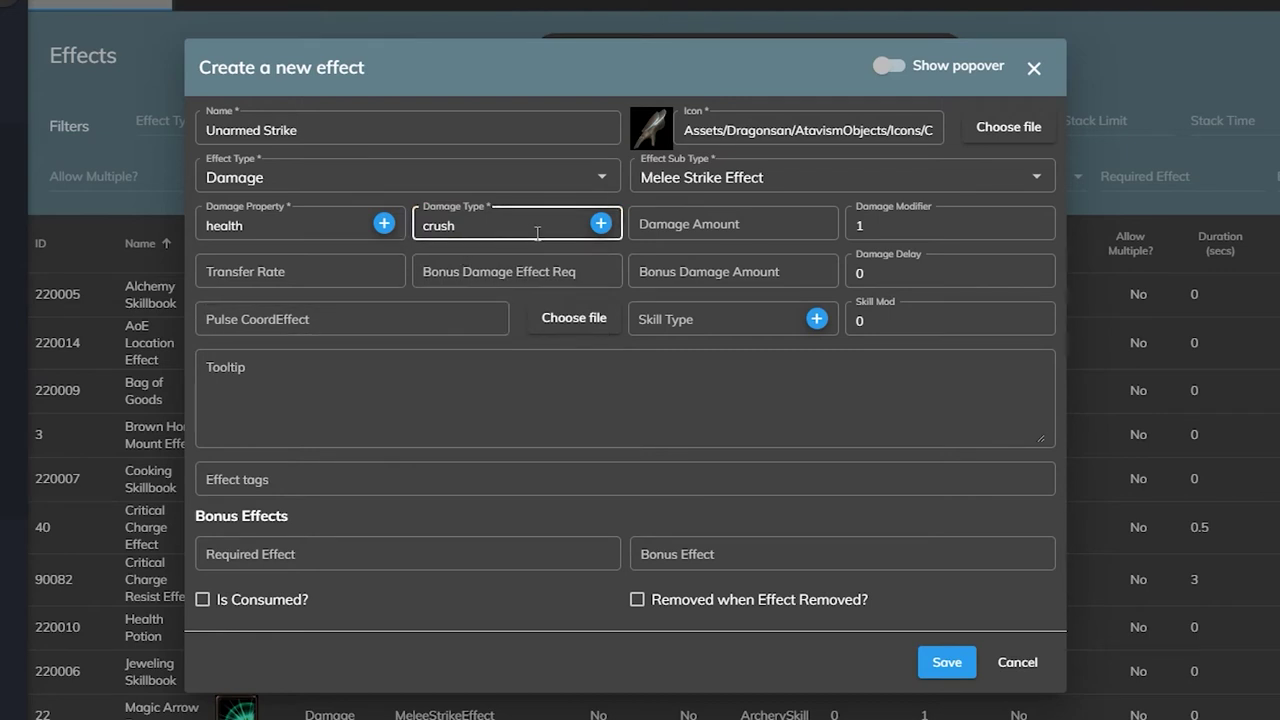
{"action": "left_click", "coordinate": [735, 238]}
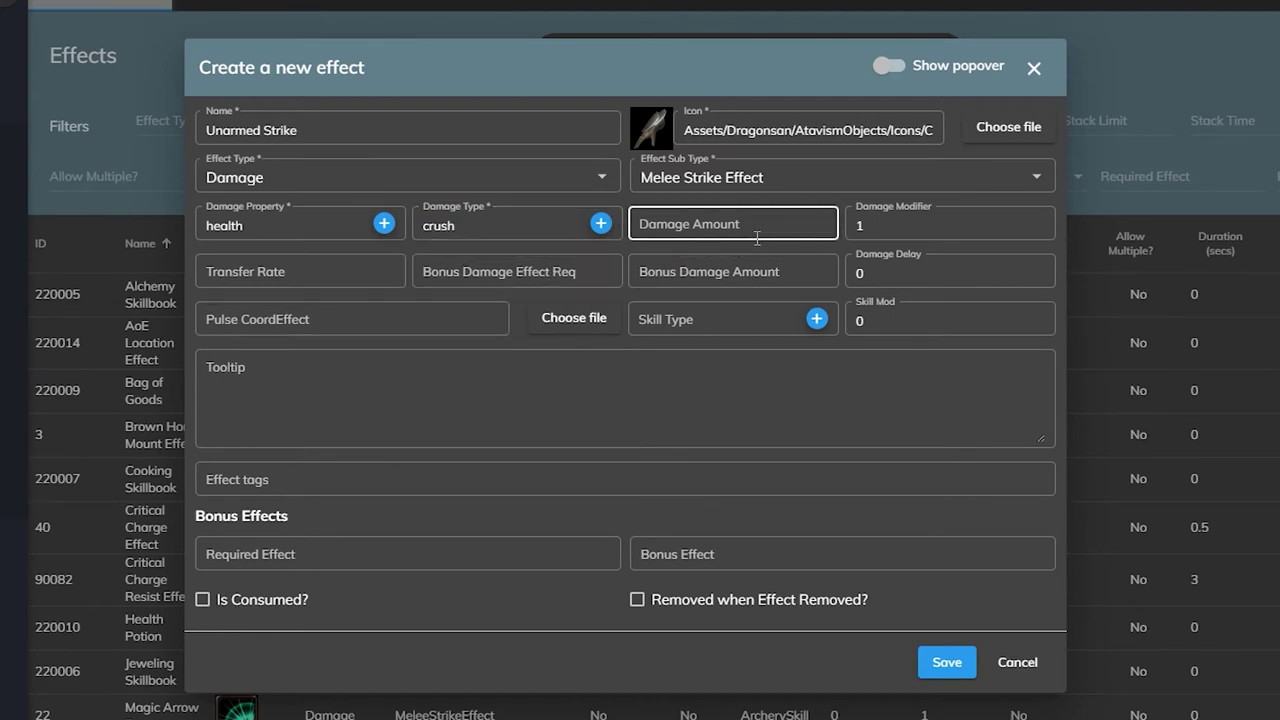
{"action": "left_click", "coordinate": [765, 234]}
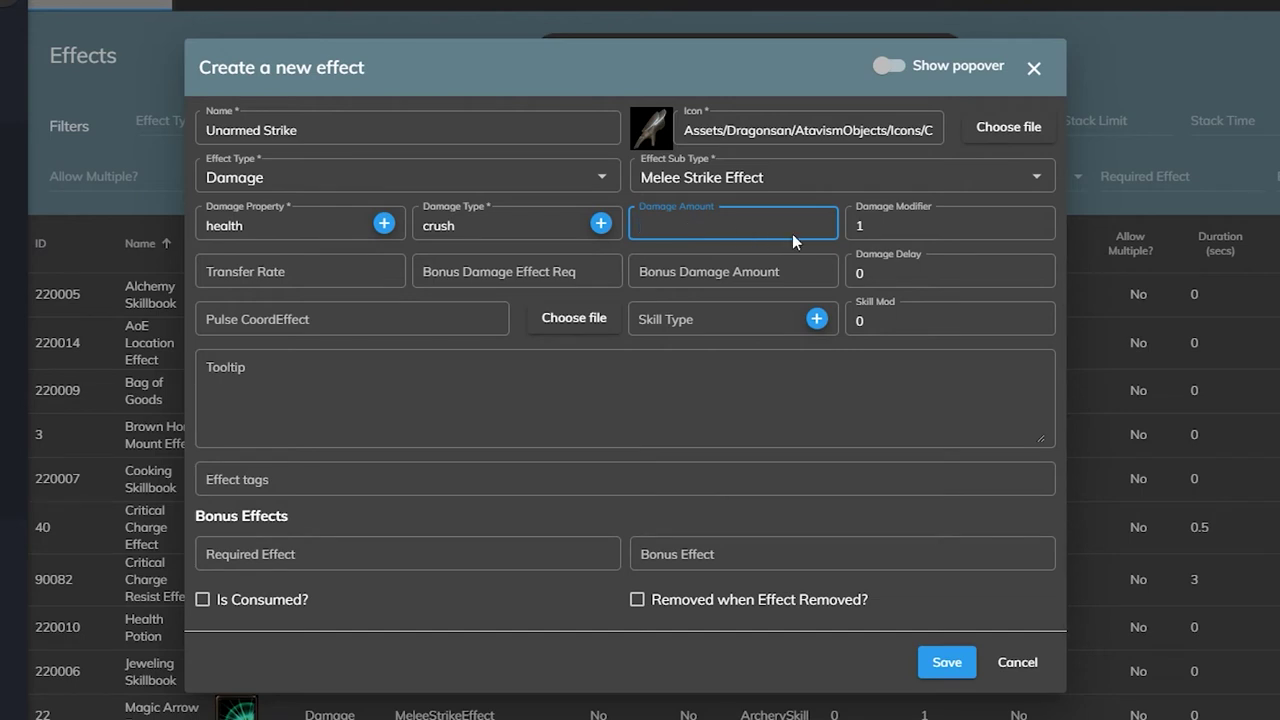
{"action": "left_click", "coordinate": [922, 231]}
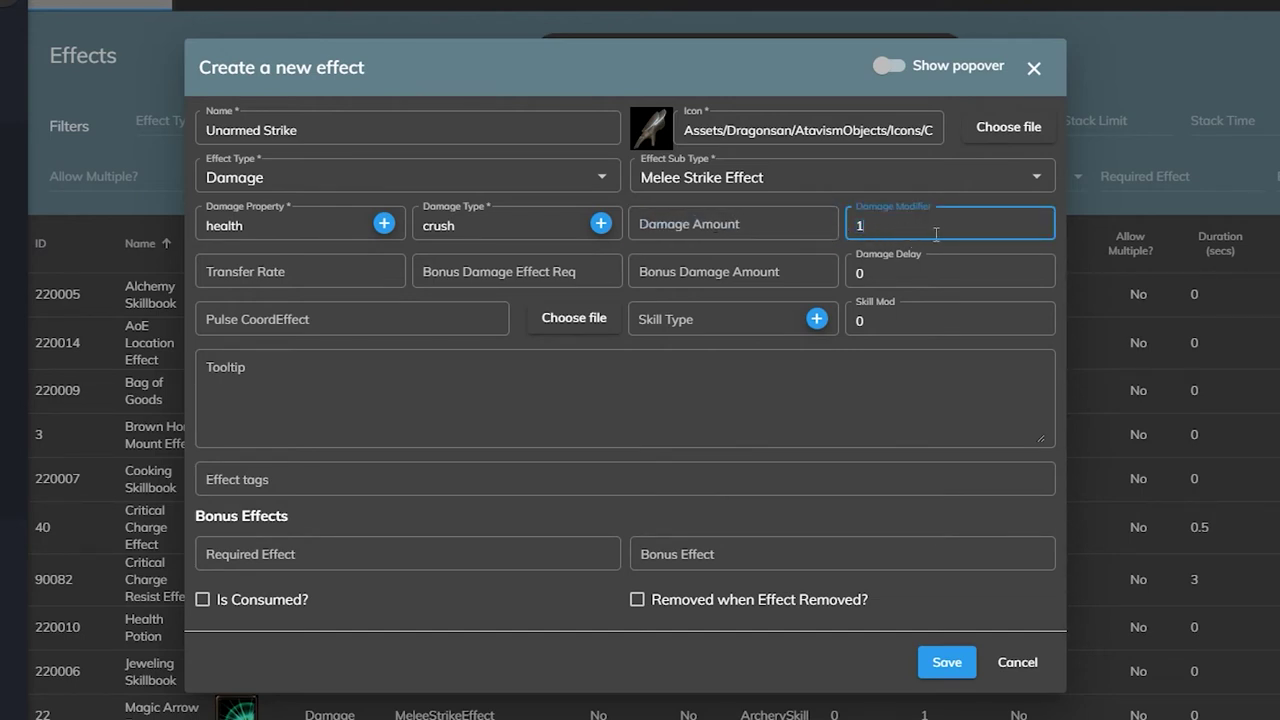
{"action": "left_click", "coordinate": [824, 238]}
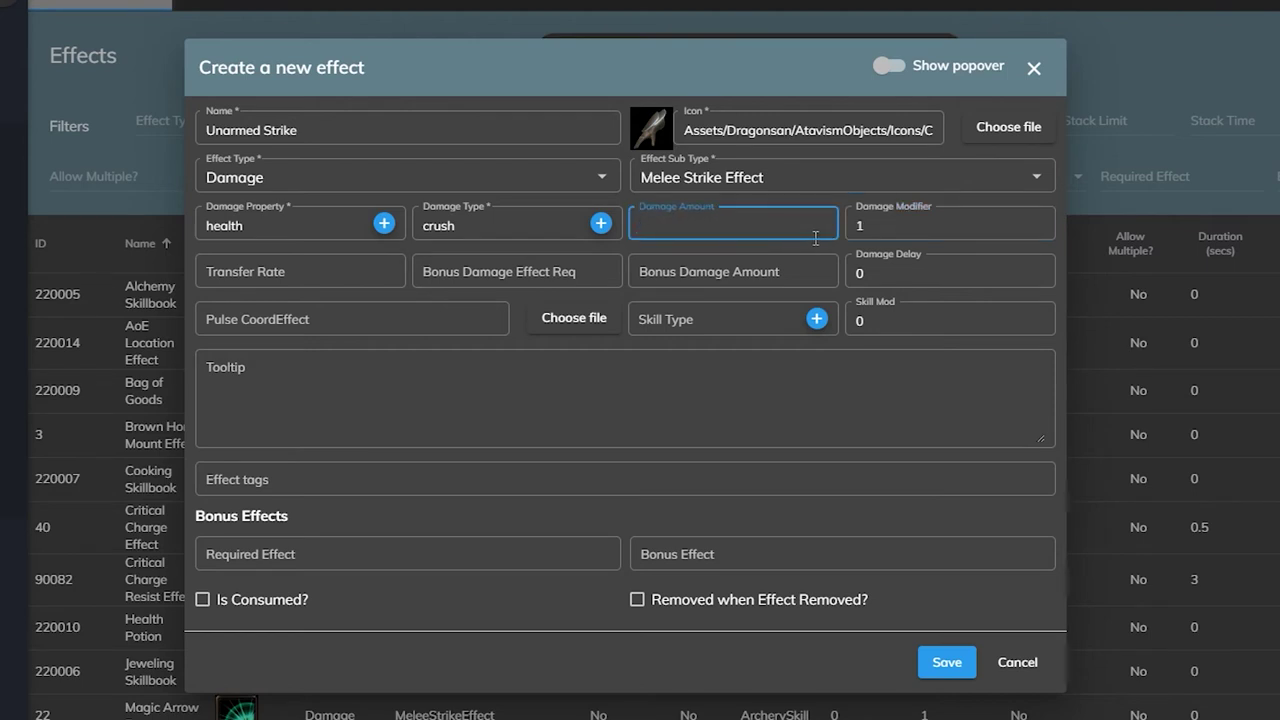
{"action": "type", "text": "100"}
{"action": "left_click", "coordinate": [335, 270]}
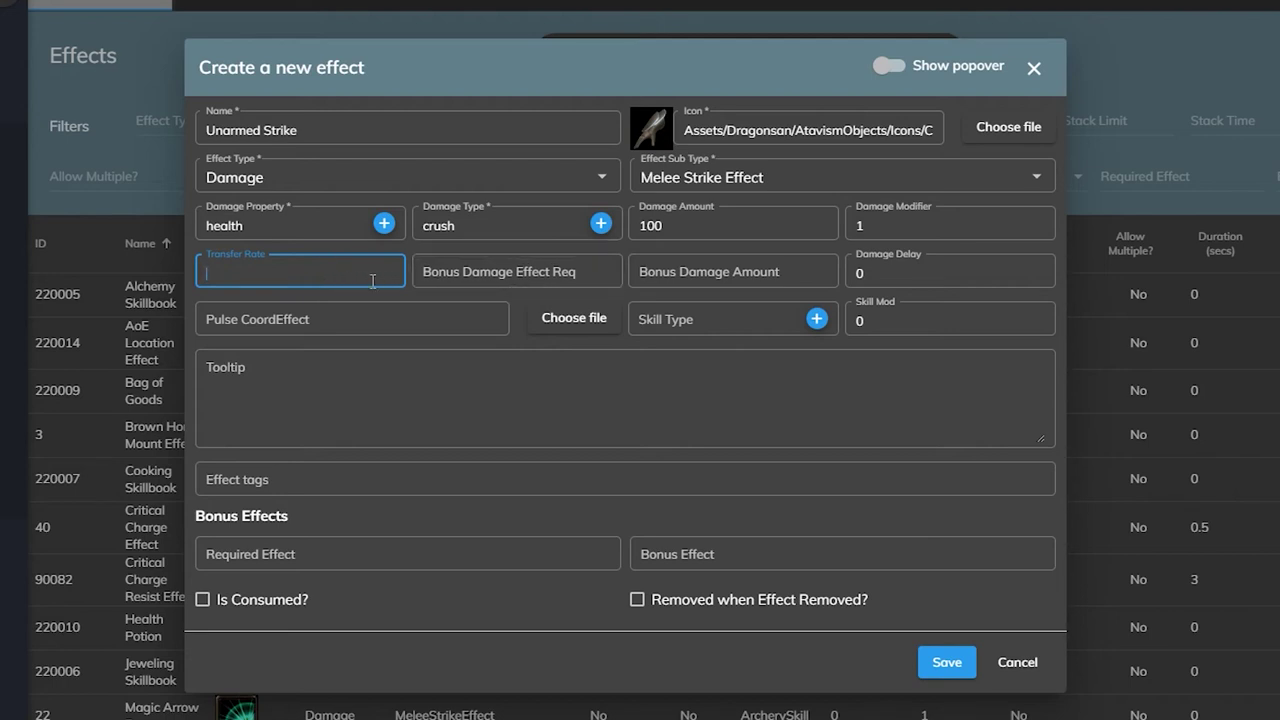
{"action": "left_click", "coordinate": [458, 276]}
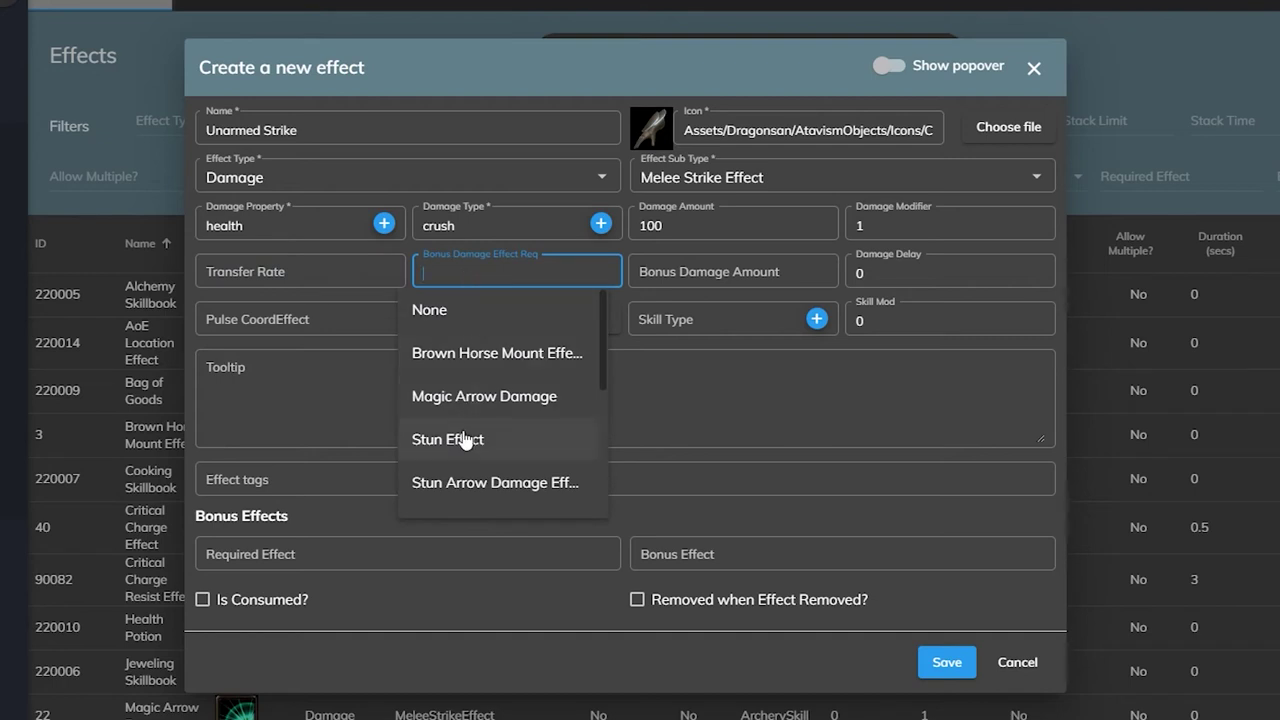
{"action": "scroll", "coordinate": [464, 448], "scroll_direction": "down", "scroll_amount": 1}
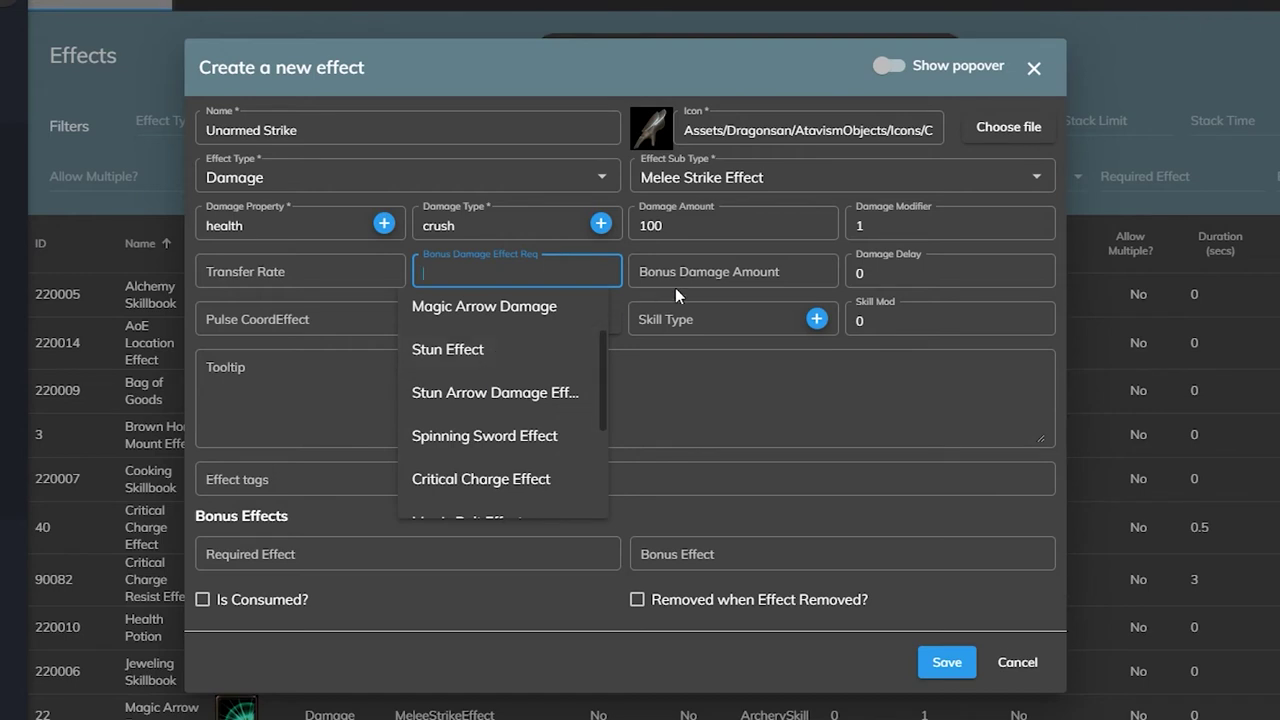
{"action": "left_click", "coordinate": [721, 280]}
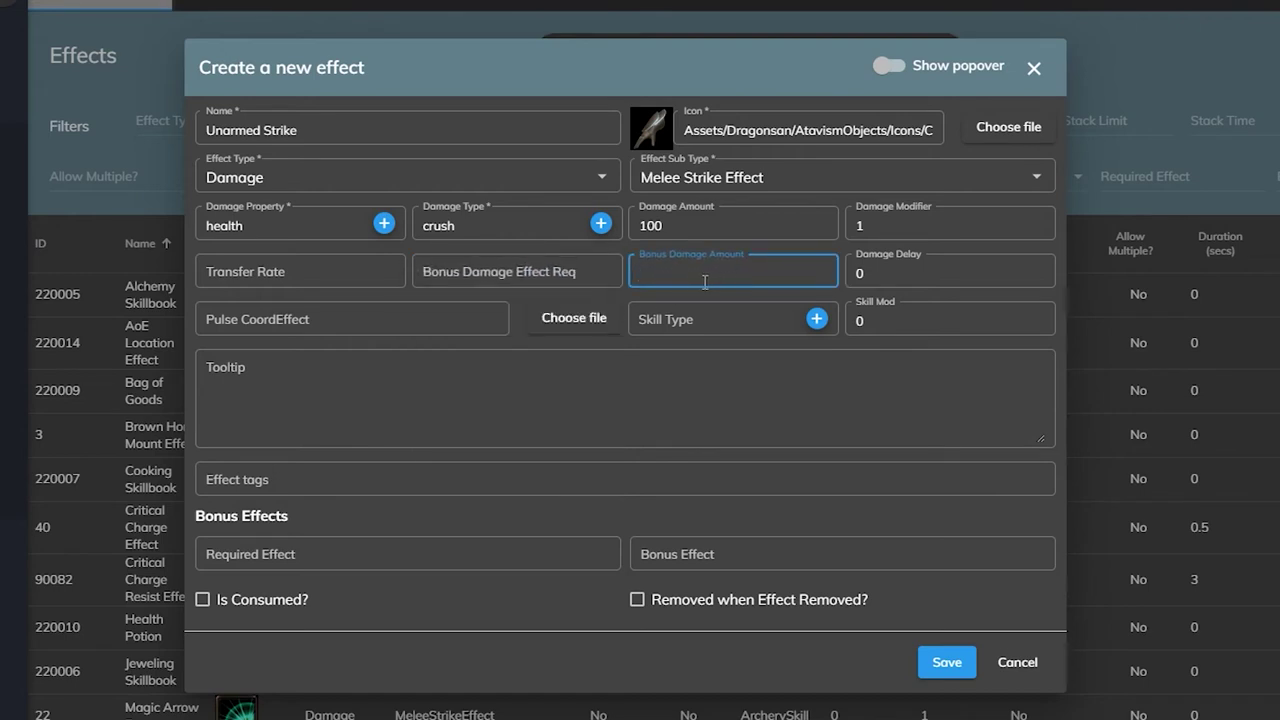
{"action": "left_click", "coordinate": [912, 283]}
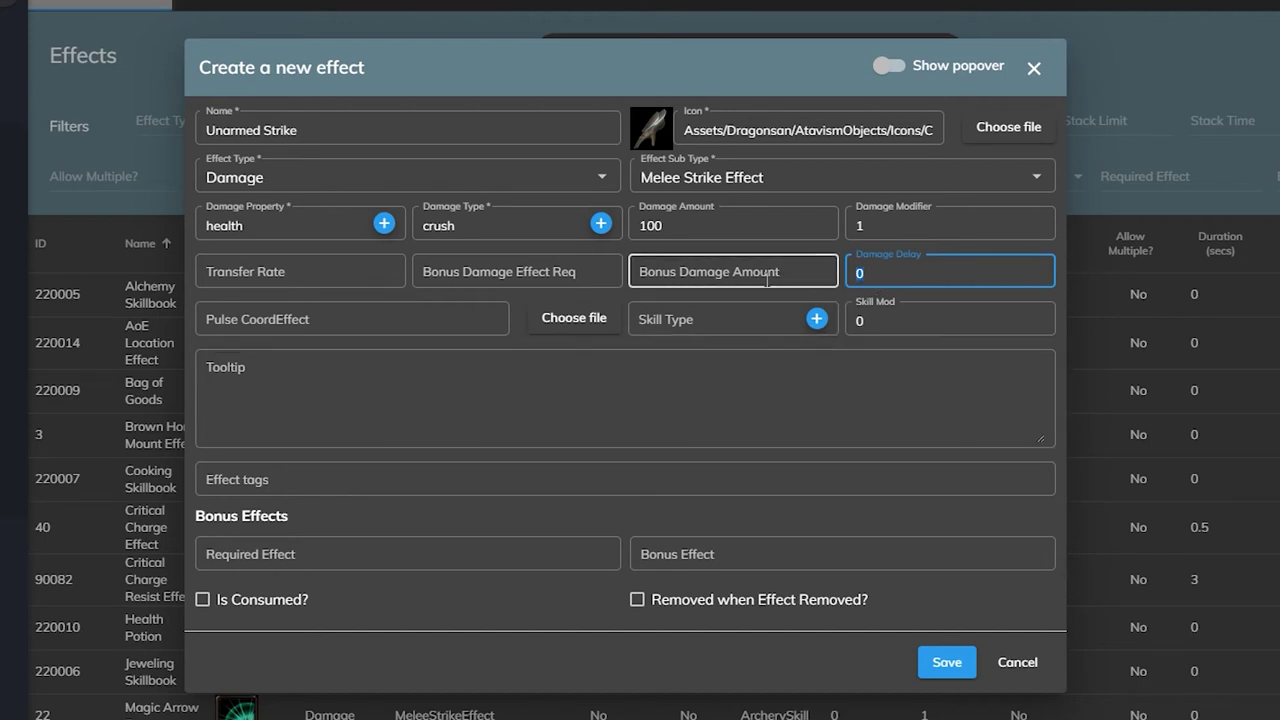
{"action": "left_click", "coordinate": [730, 276]}
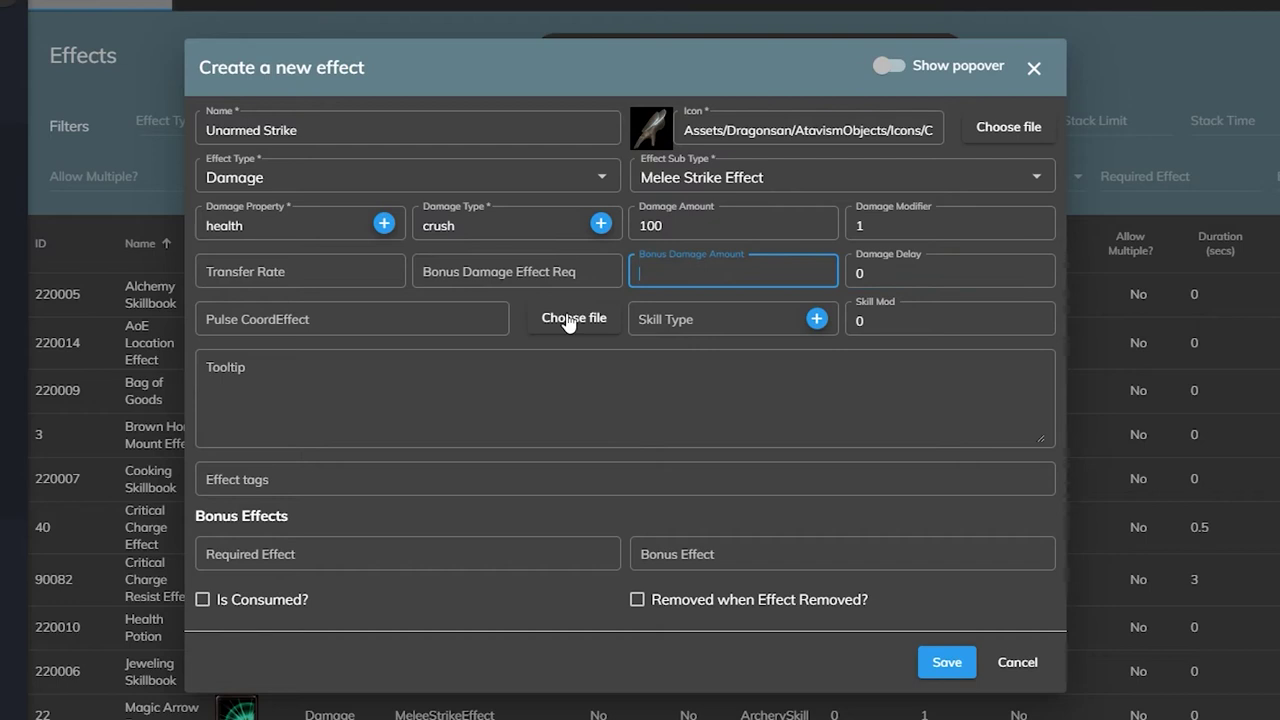
{"action": "left_click", "coordinate": [459, 325]}
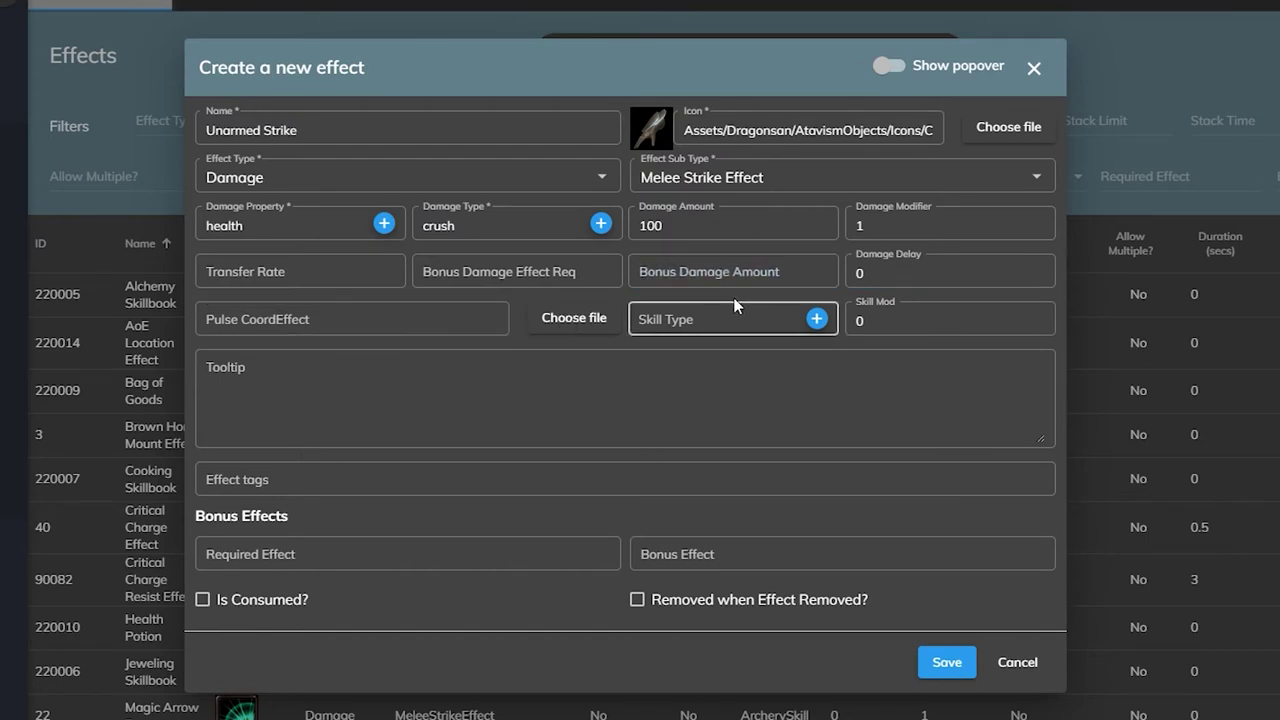
{"action": "left_click", "coordinate": [443, 328]}
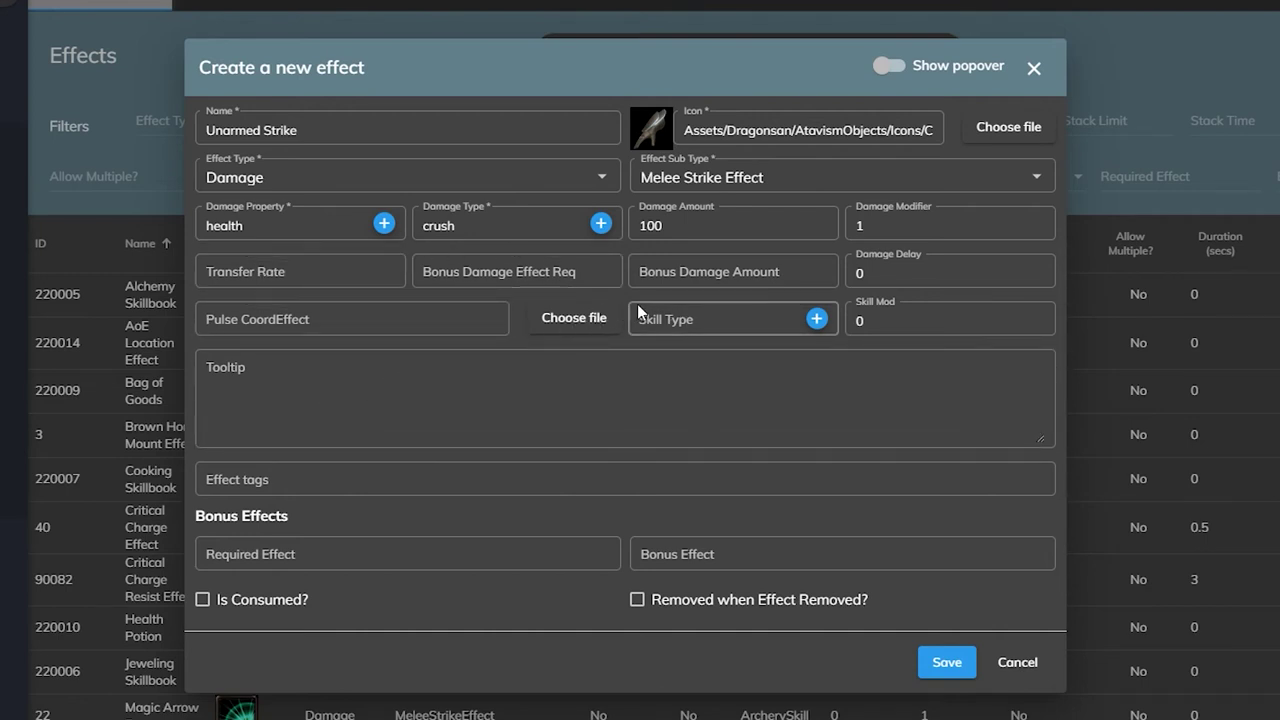
- Set Skill Type to Unarmed Strength (searched 'unarmed stre') and Skill Mod to 1
{"action": "left_click", "coordinate": [716, 325]}
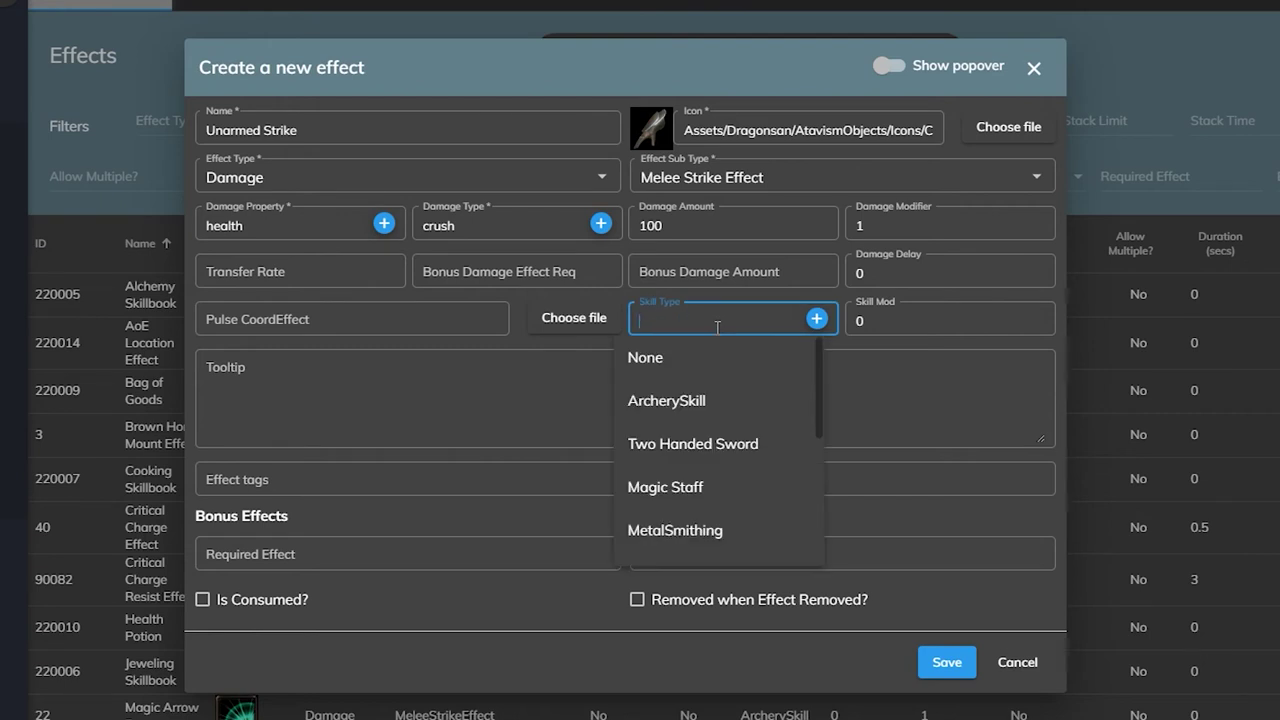
{"action": "type", "text": "unarmed stre"}
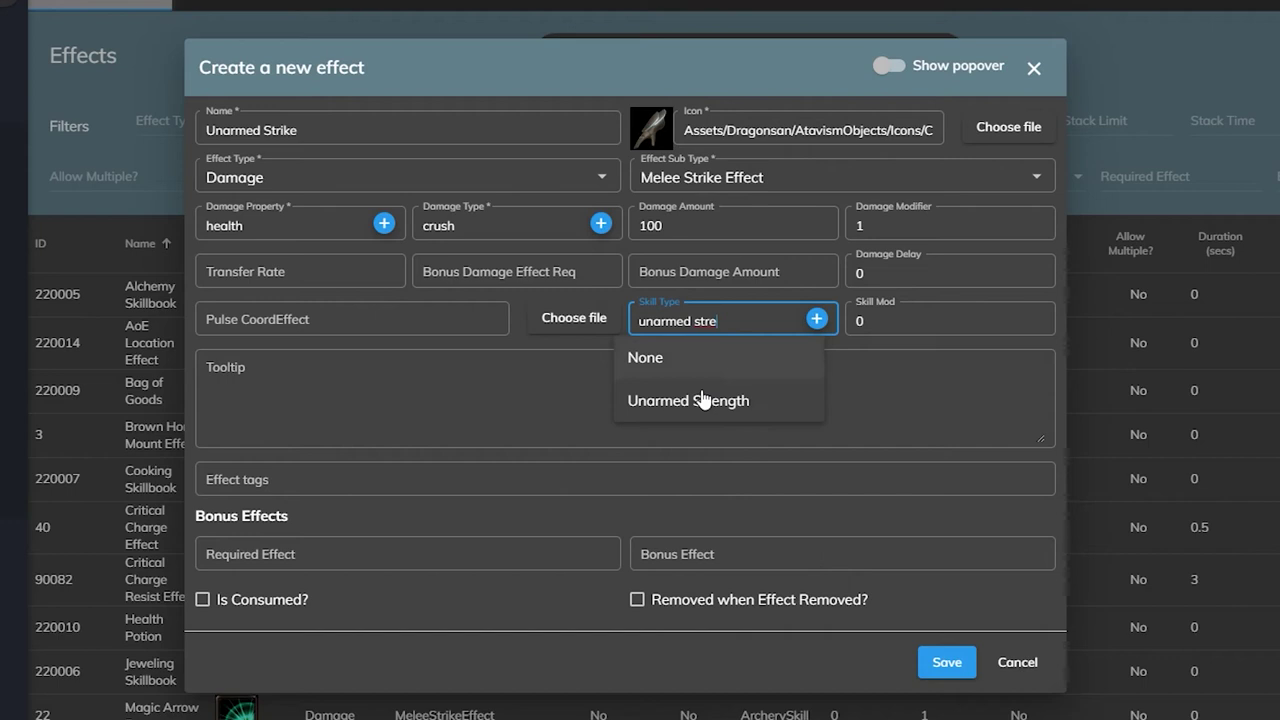
{"action": "left_click", "coordinate": [720, 402]}
{"action": "left_click", "coordinate": [904, 332]}
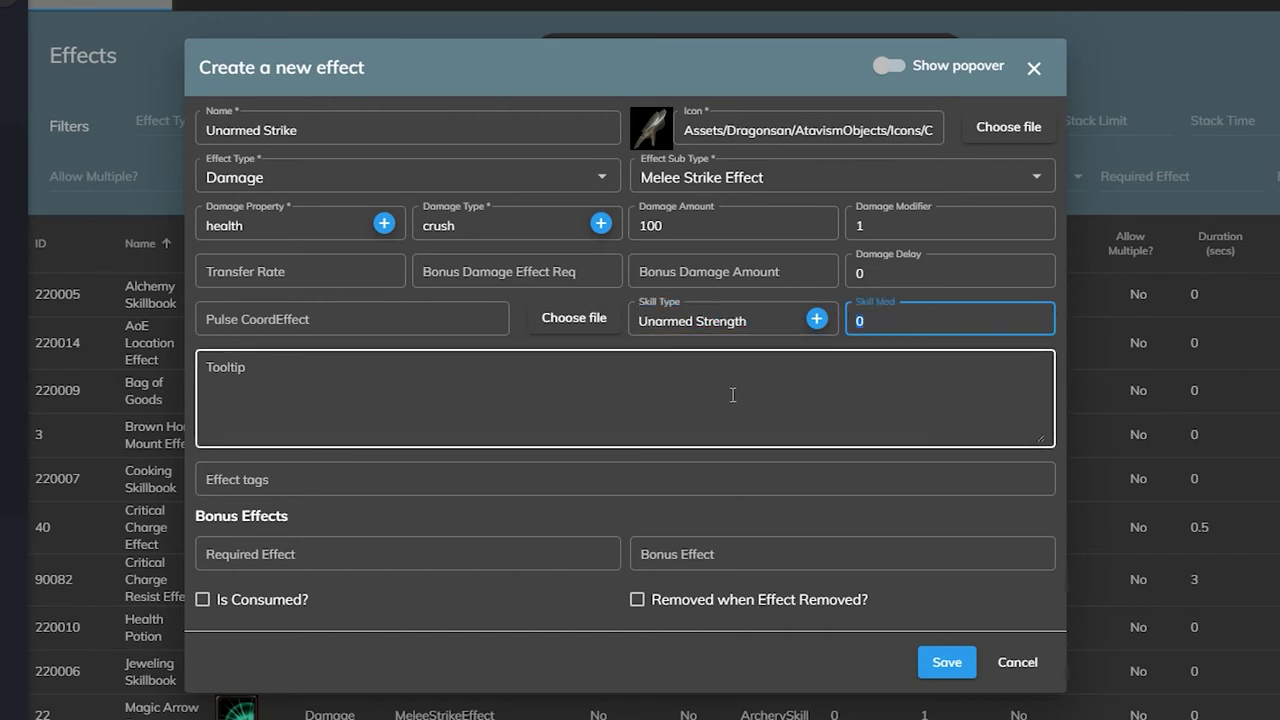
{"action": "double_click", "coordinate": [939, 331]}
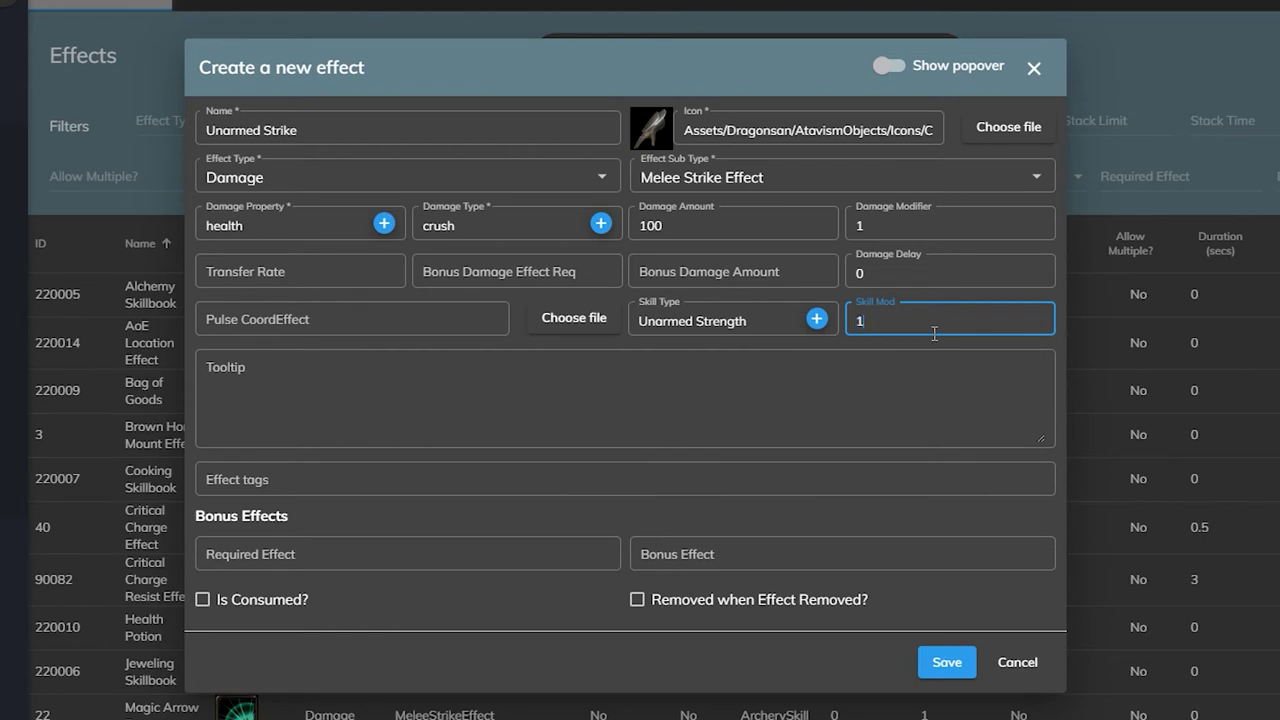
{"action": "double_click", "coordinate": [934, 334]}
- Enter the tooltip text 'no one will ever know what this says. except you.'
{"action": "left_click", "coordinate": [720, 423]}
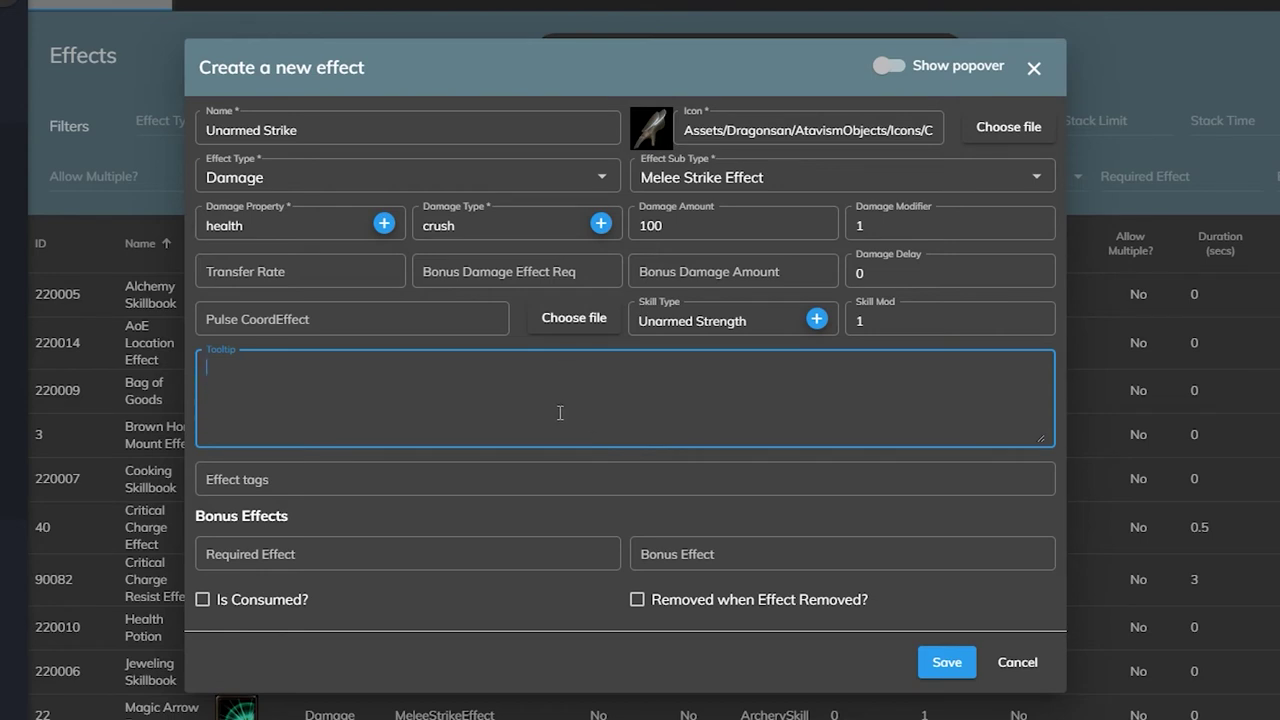
{"action": "type", "text": "no one will ever know what this says."}
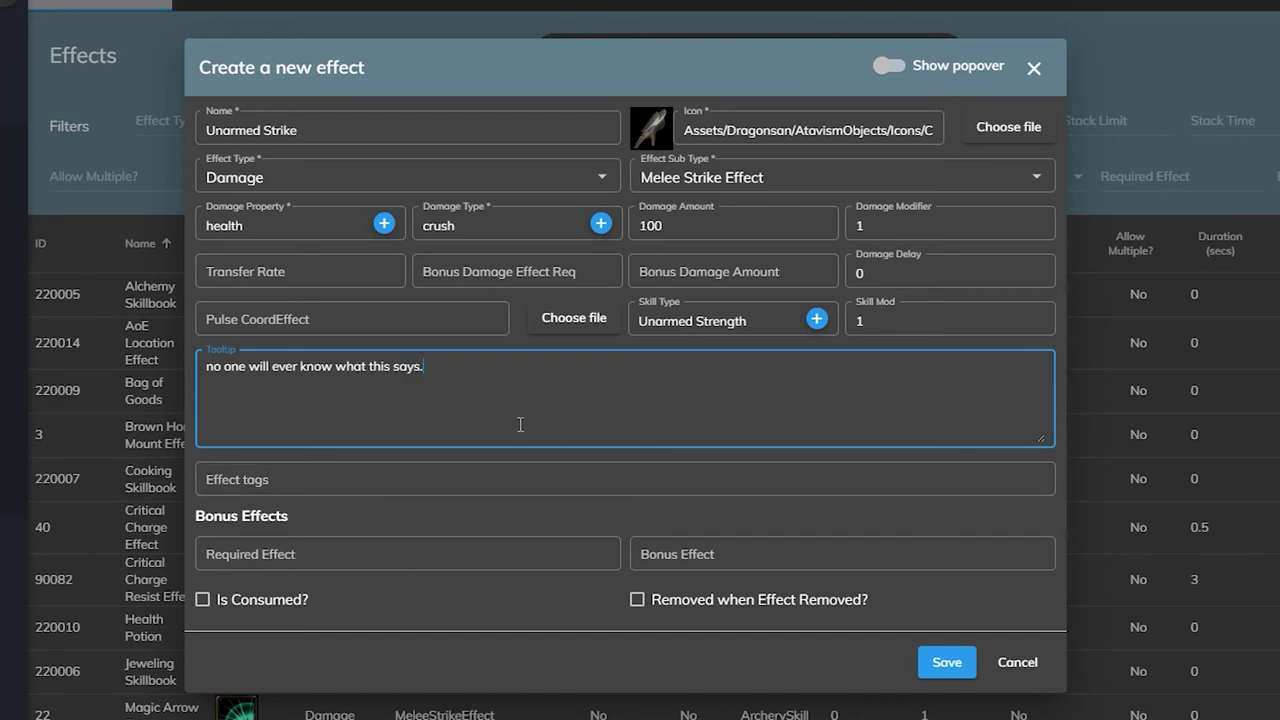
{"action": "type", "text": " except you."}
{"action": "left_click", "coordinate": [472, 481]}
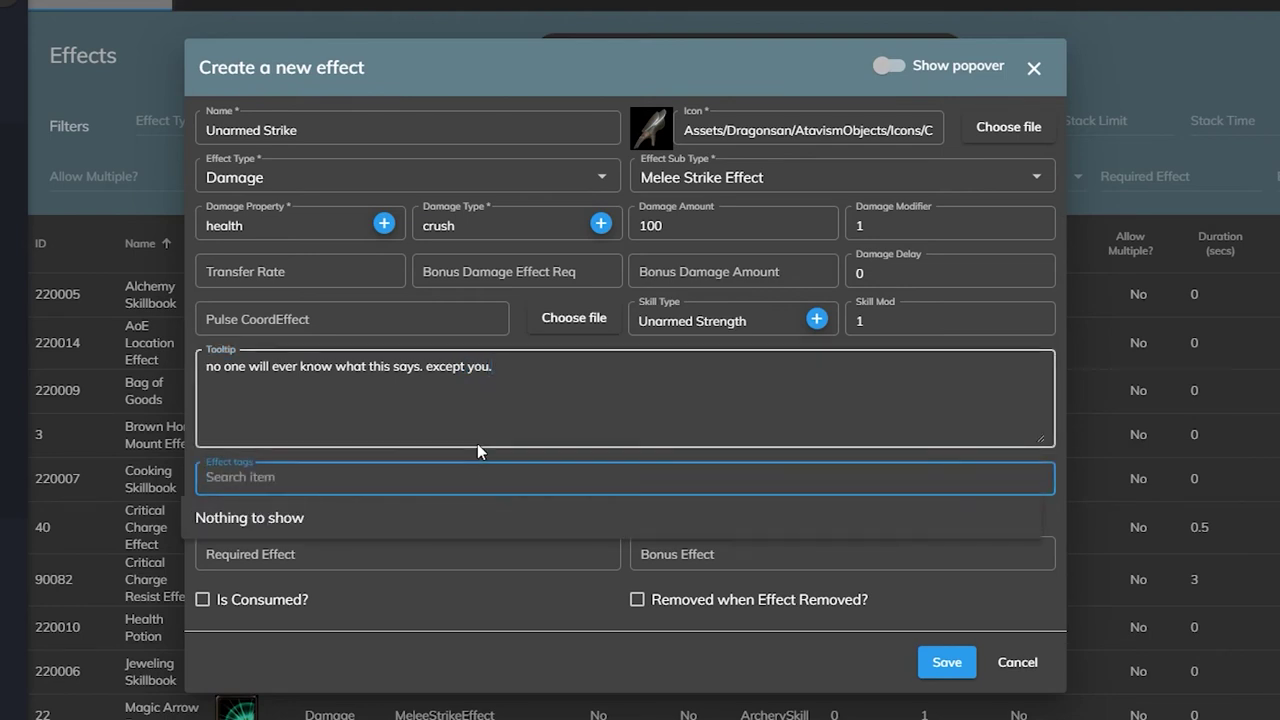
{"action": "left_click", "coordinate": [202, 432]}
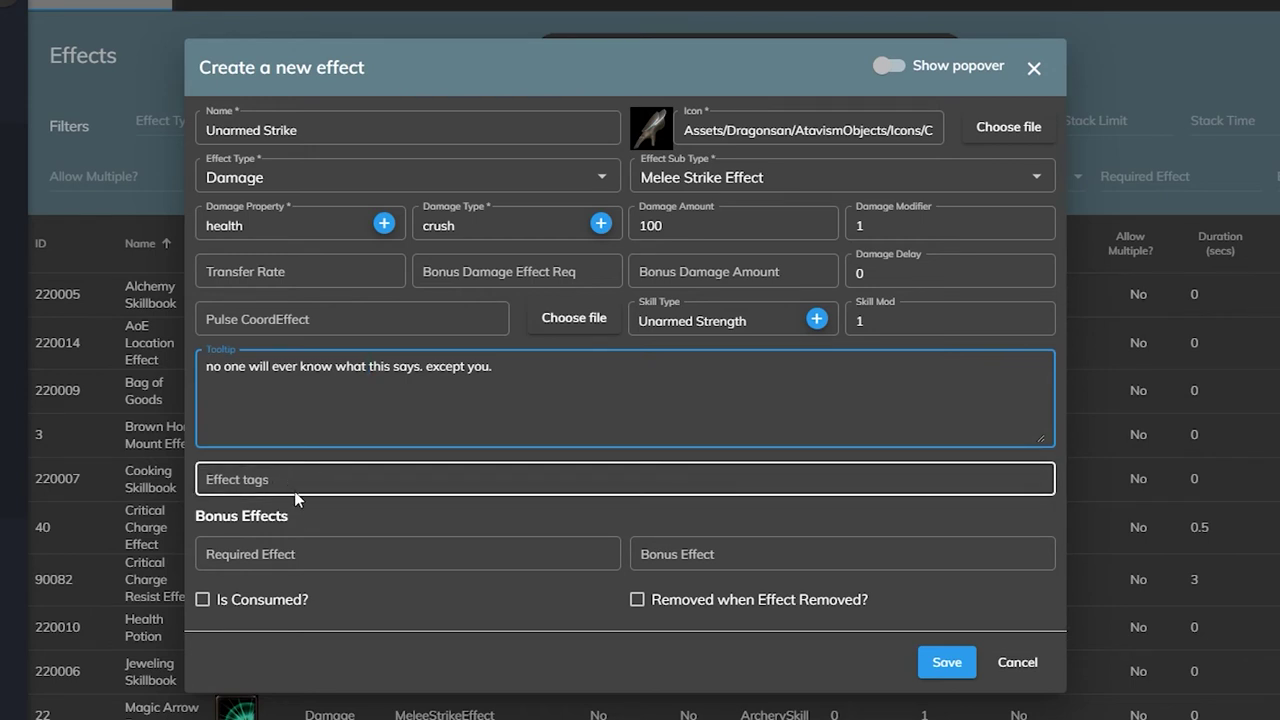
- Inspect the Bonus Effects, Effect tags and Required Effect options, then finish the tooltip edit
{"action": "left_click_drag", "start_coordinate": [327, 521], "coordinate": [209, 527]}
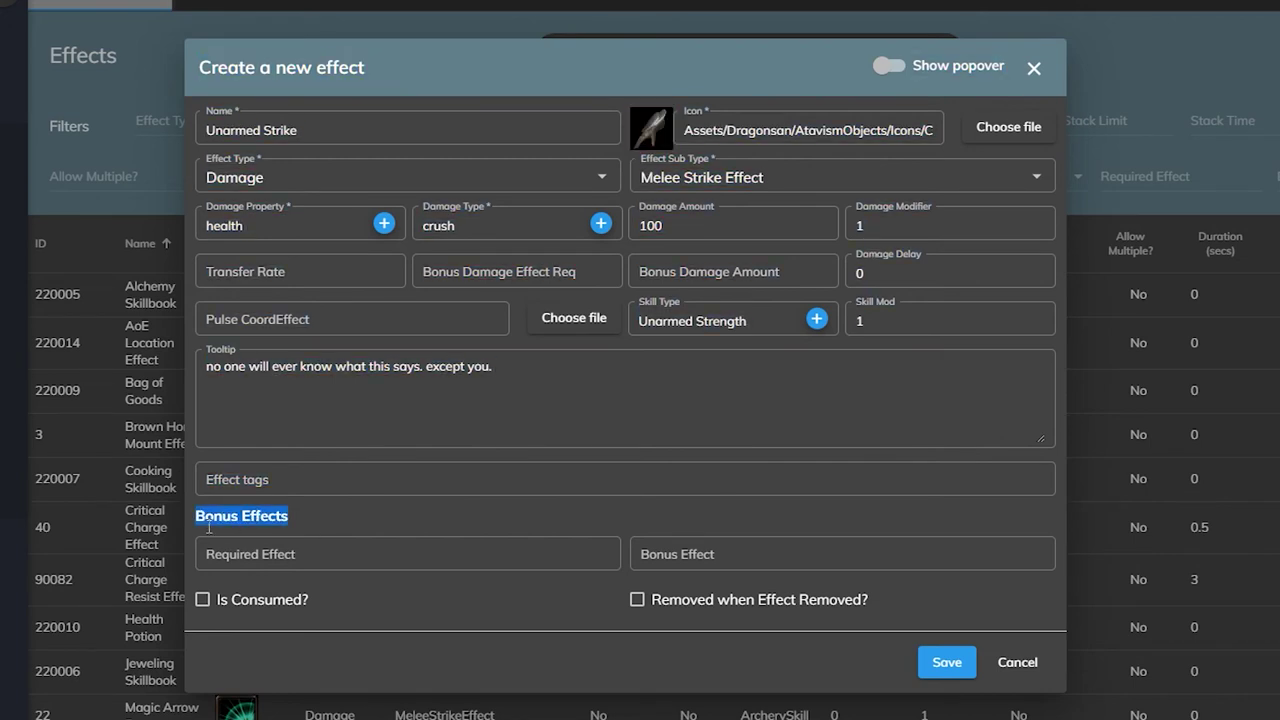
{"action": "left_click", "coordinate": [209, 527]}
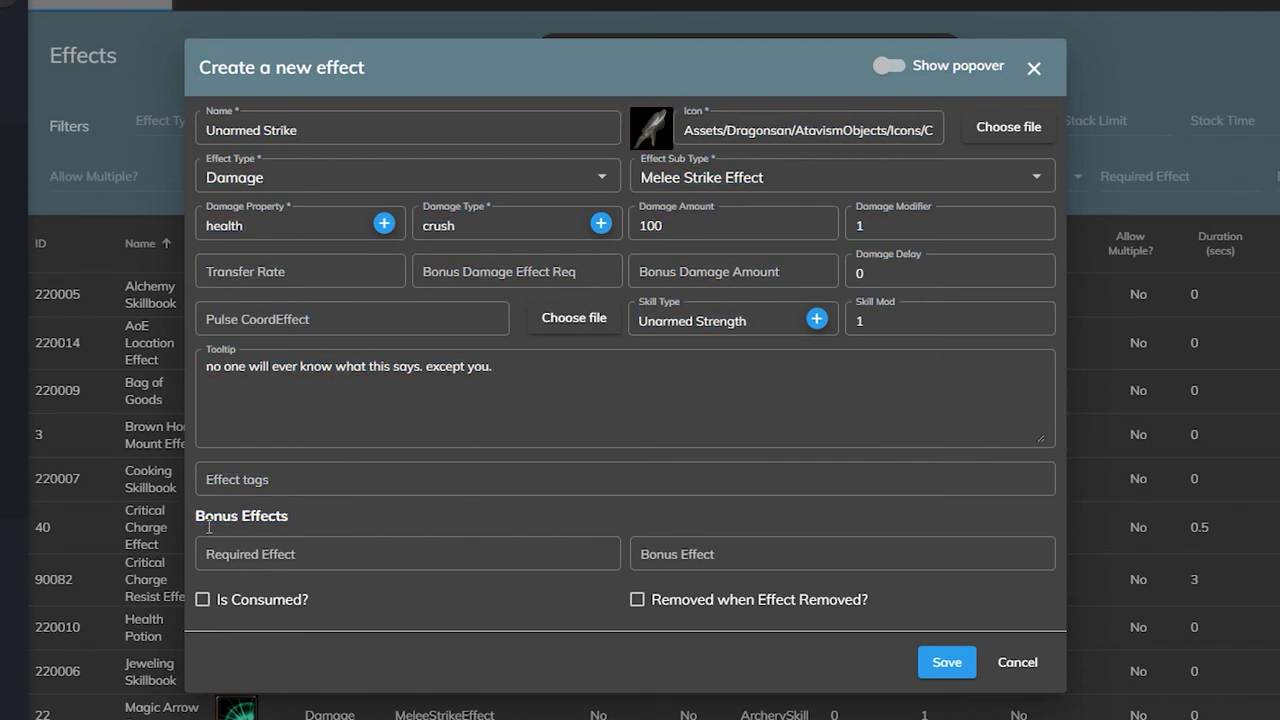
{"action": "triple_click", "coordinate": [292, 519]}
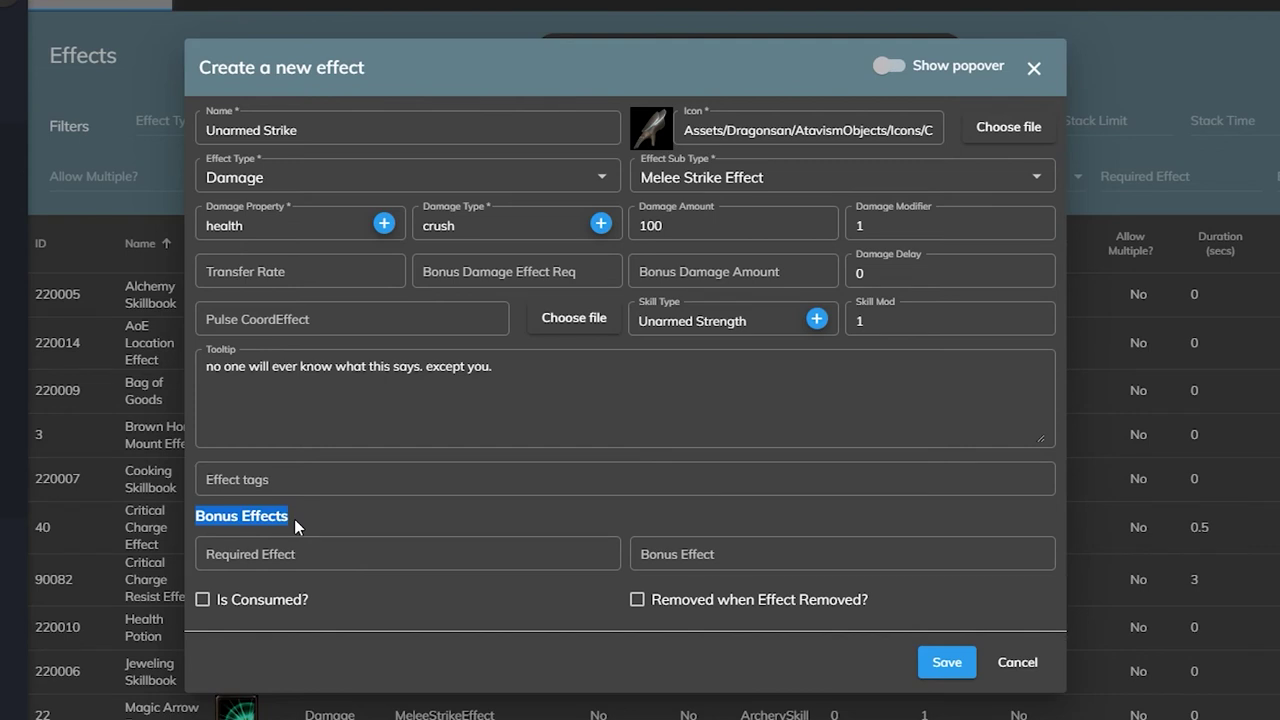
{"action": "left_click_drag", "start_coordinate": [294, 519], "coordinate": [209, 524]}
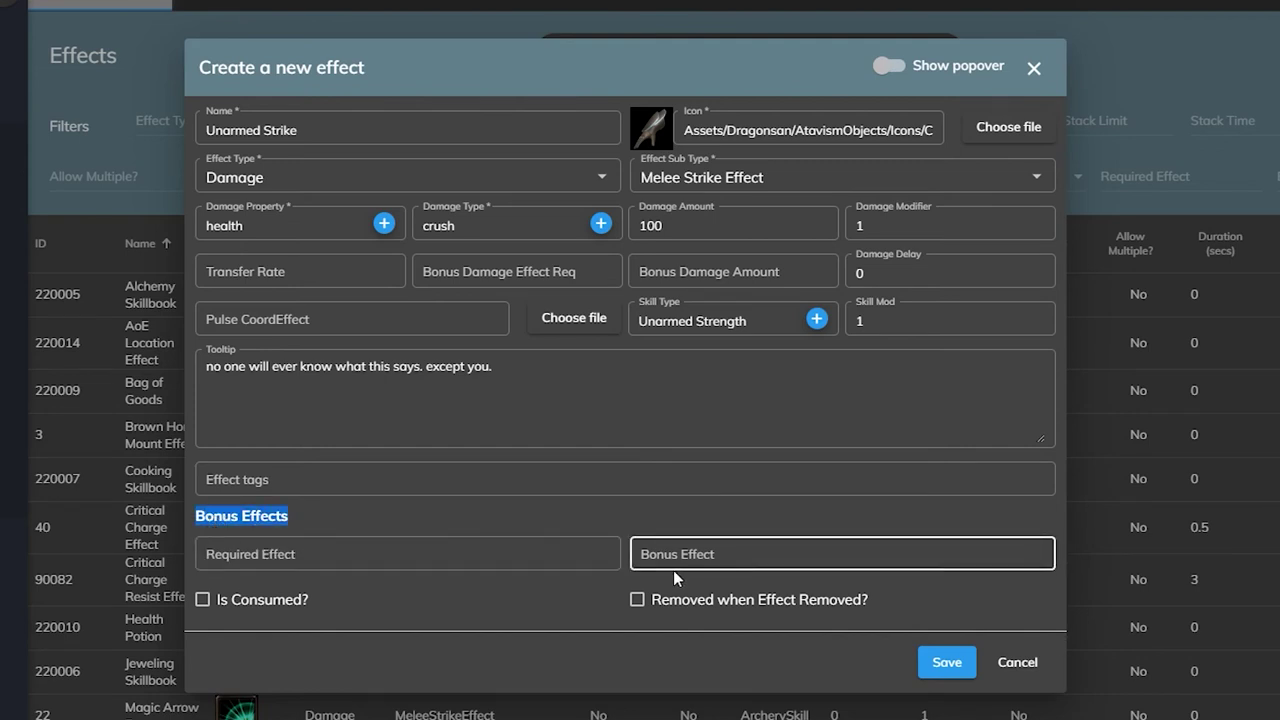
{"action": "left_click", "coordinate": [604, 488]}
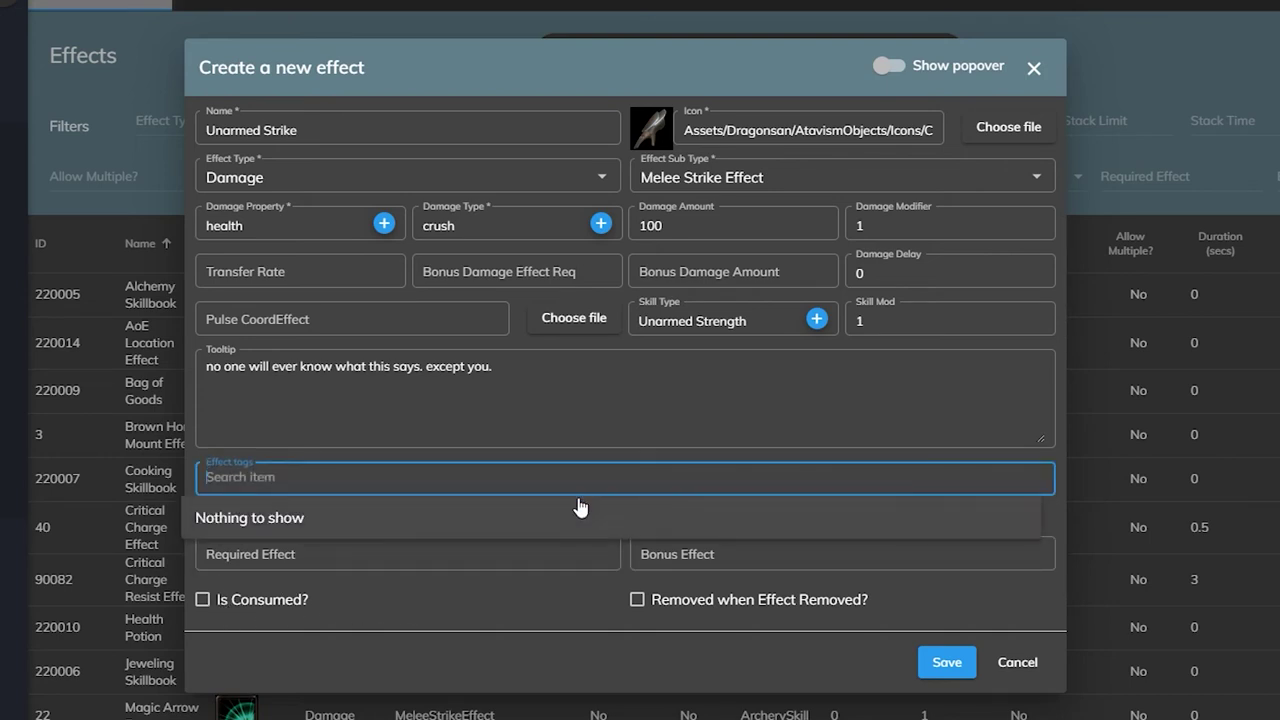
{"action": "left_click", "coordinate": [386, 550]}
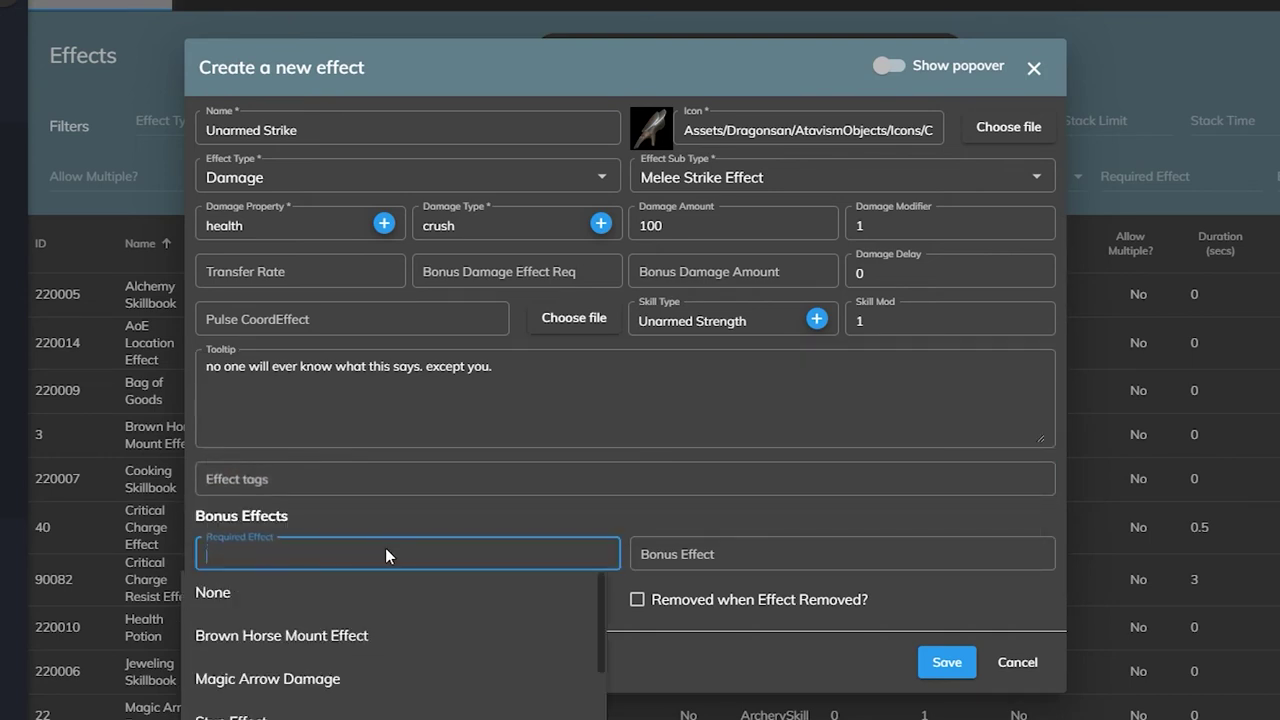
{"action": "left_click", "coordinate": [420, 484]}
{"action": "left_click", "coordinate": [526, 432]}
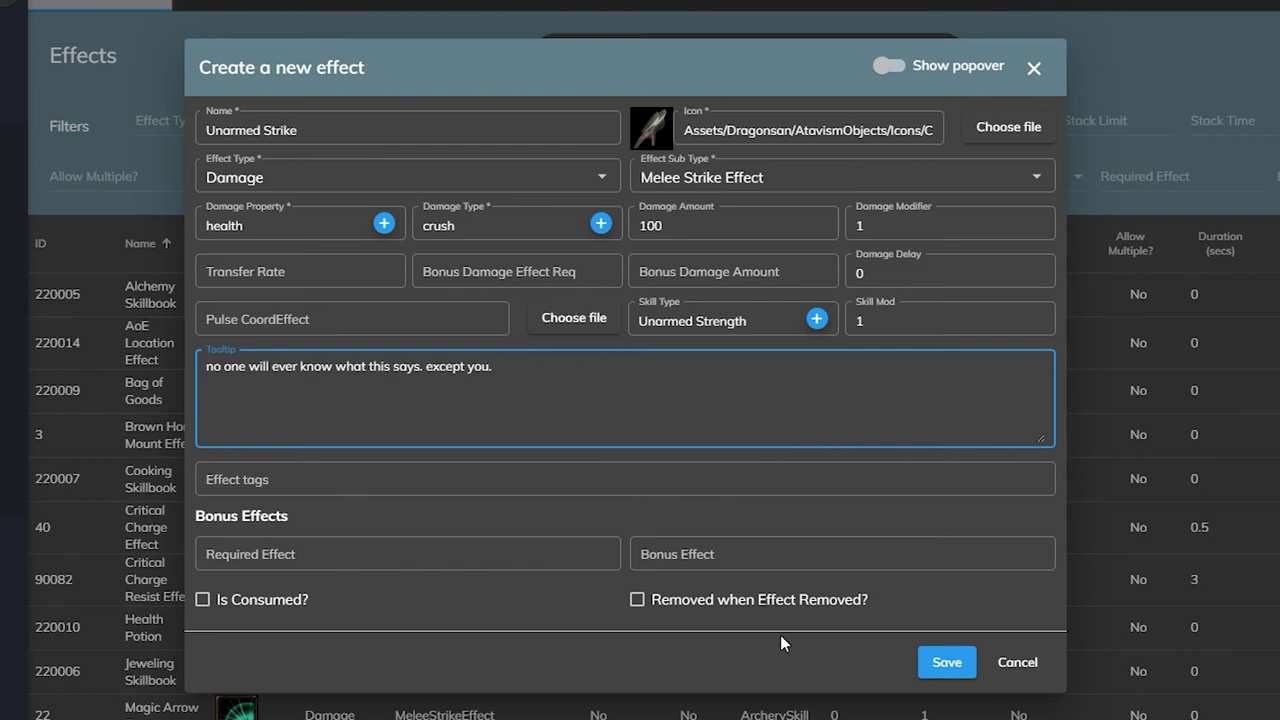
{"action": "left_click", "coordinate": [742, 672]}
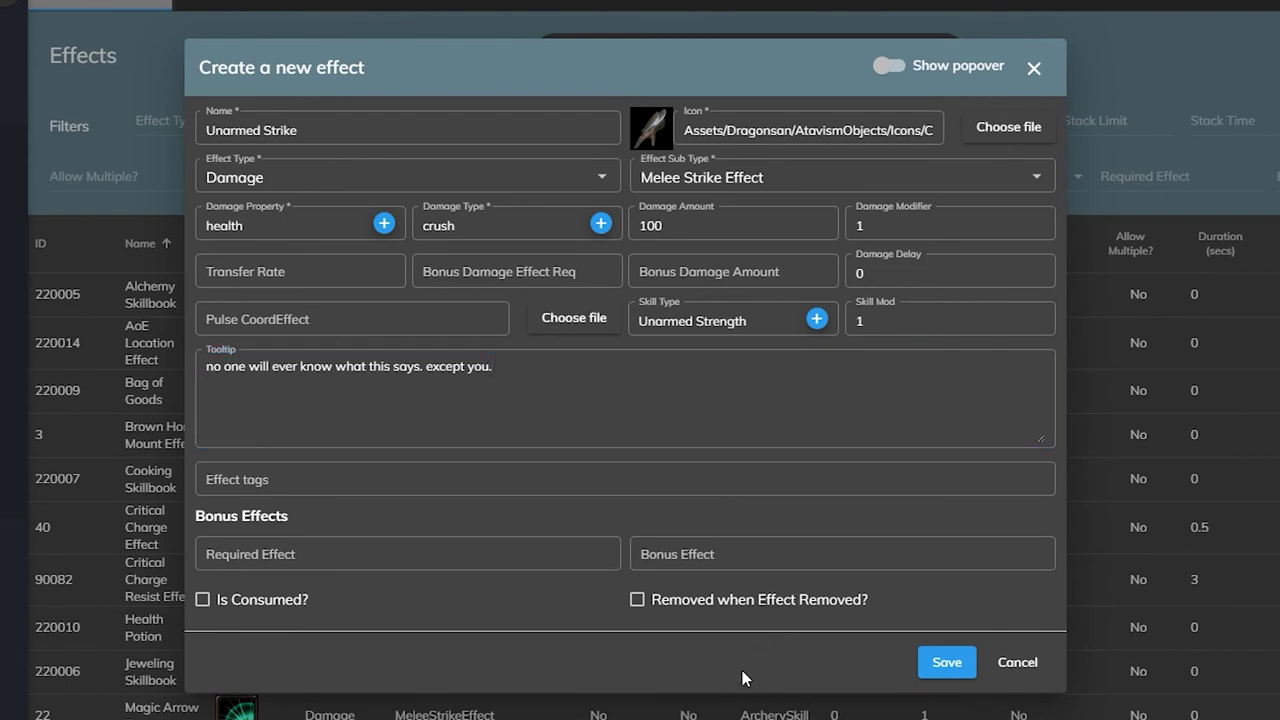
- Save the Unarmed Strike effect and open the Unarmed Strike ability, found by searching 'unarm'
{"action": "left_click", "coordinate": [932, 664]}
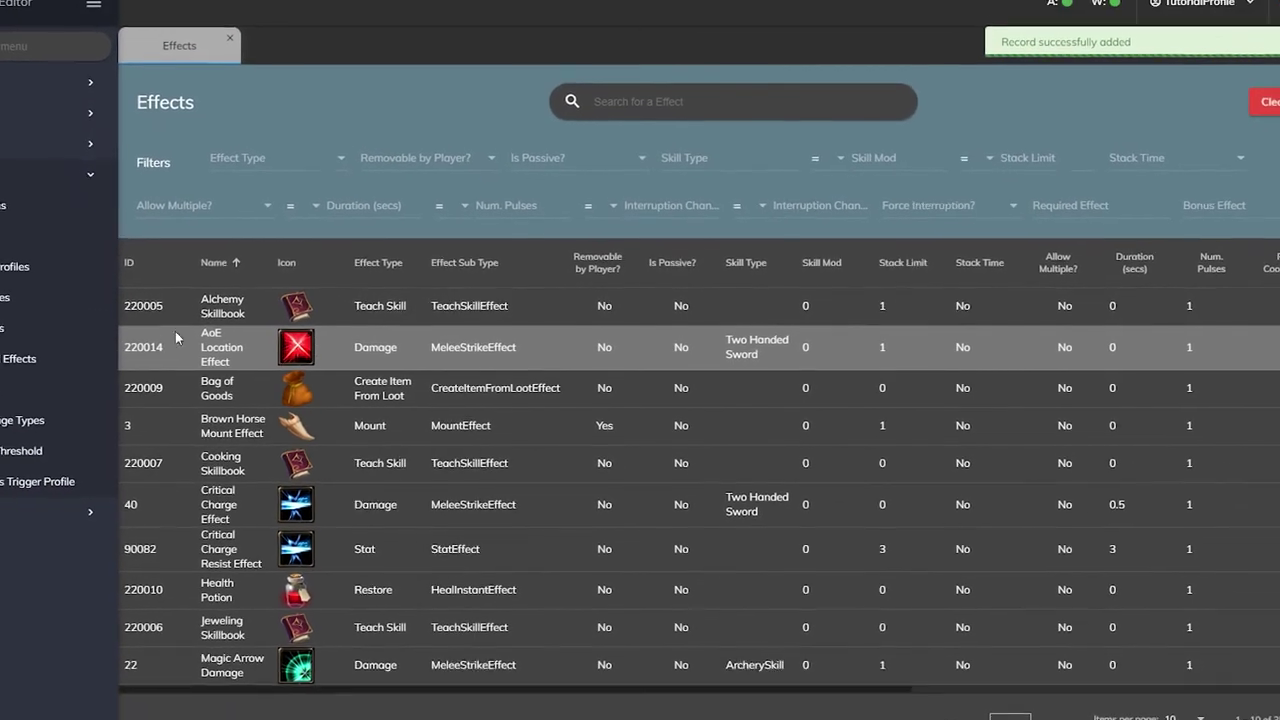
{"action": "left_click", "coordinate": [112, 310]}
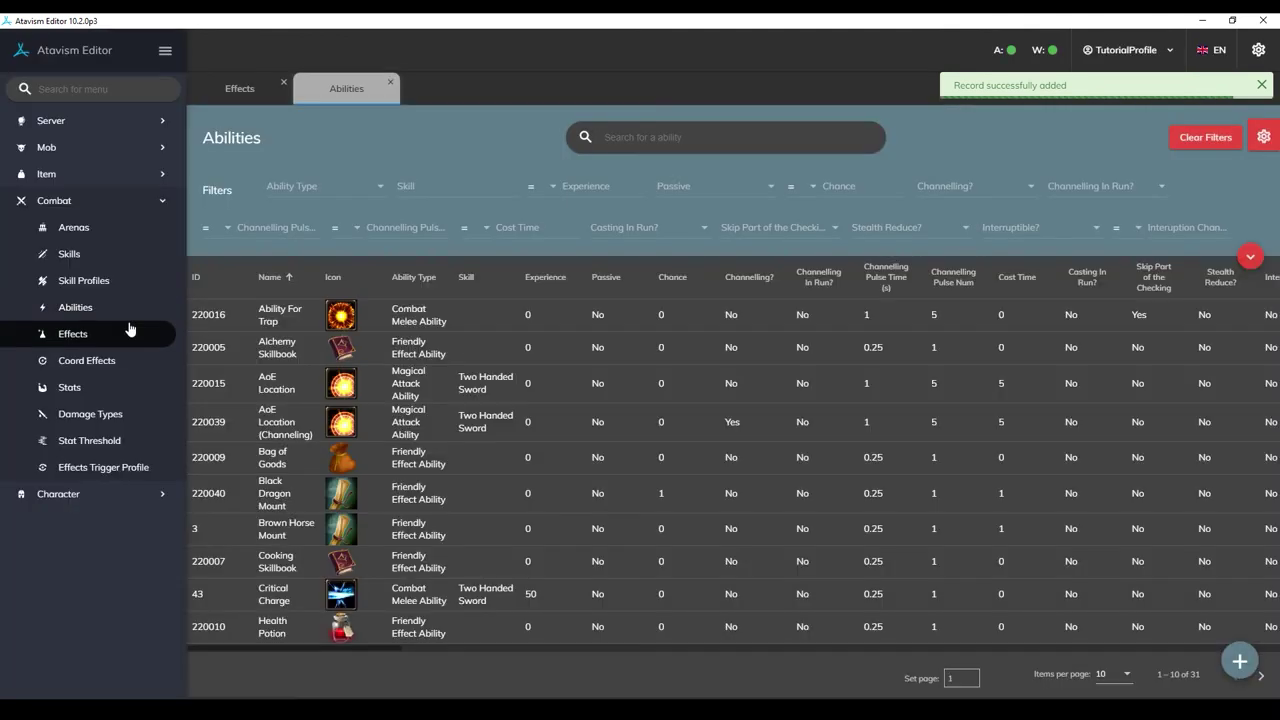
{"action": "left_click", "coordinate": [693, 146]}
{"action": "type", "text": "unarmed"}
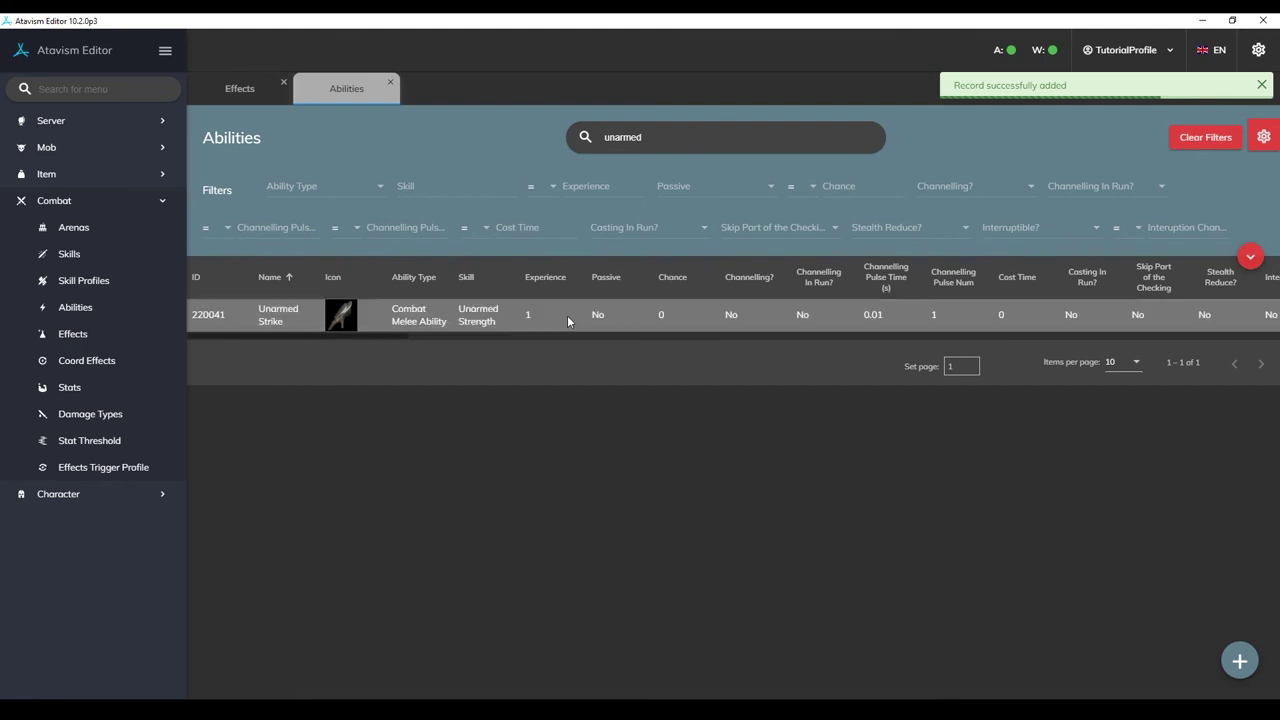
{"action": "left_click", "coordinate": [567, 320]}
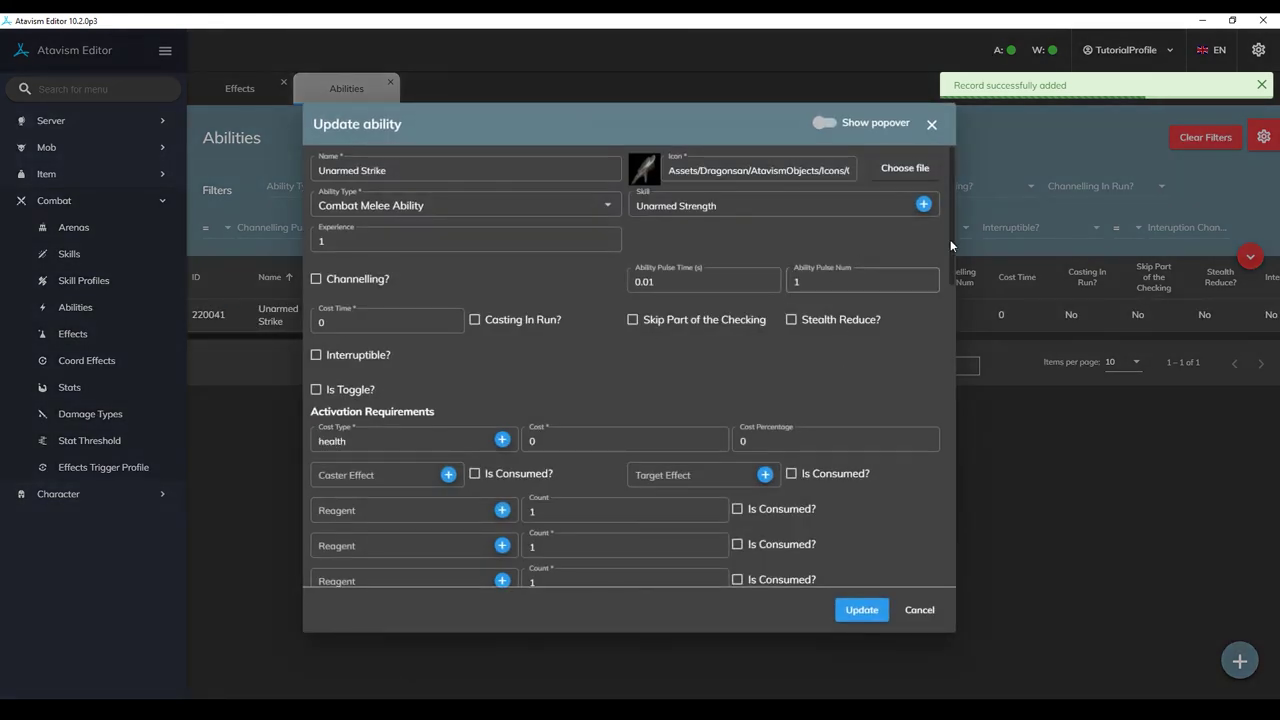
- Set the ability's Act. Effect 1 to Unarmed Strike and update the ability
{"action": "scroll", "coordinate": [935, 370], "scroll_direction": "down", "scroll_amount": 5}
{"action": "scroll", "coordinate": [935, 370], "scroll_direction": "down", "scroll_amount": 2}
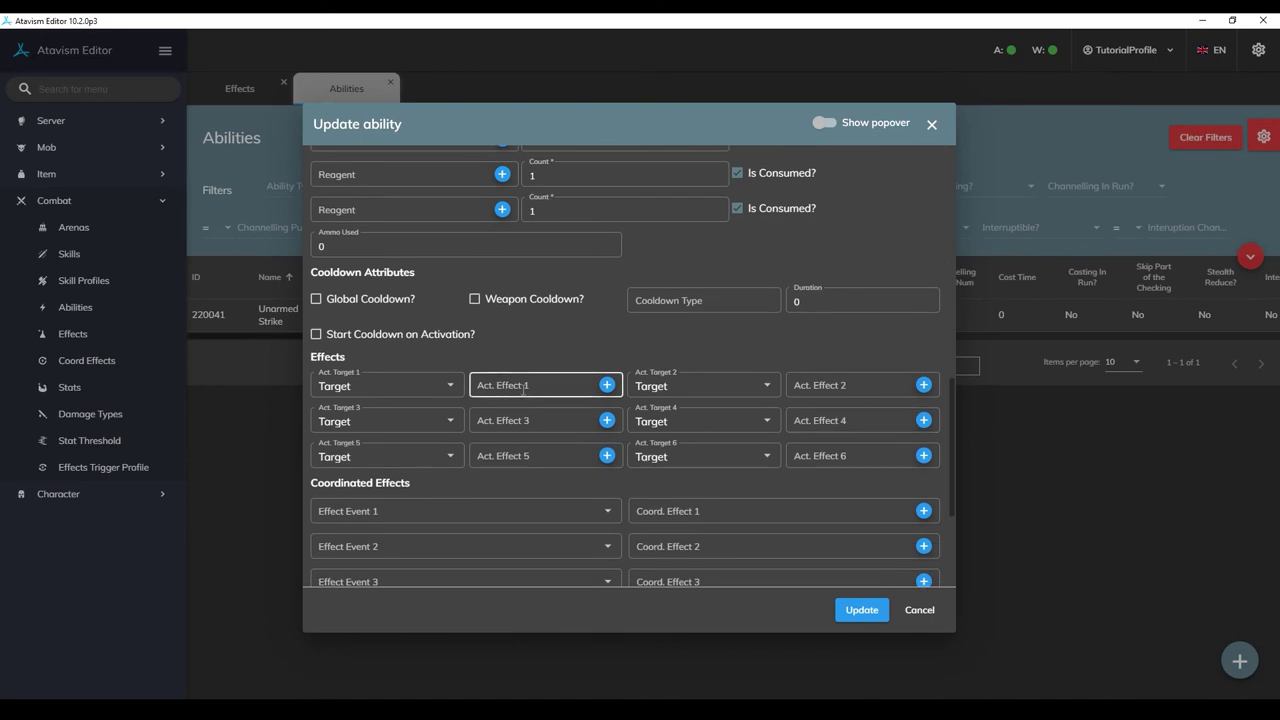
{"action": "left_click", "coordinate": [523, 388]}
{"action": "type", "text": "unarmed strike"}
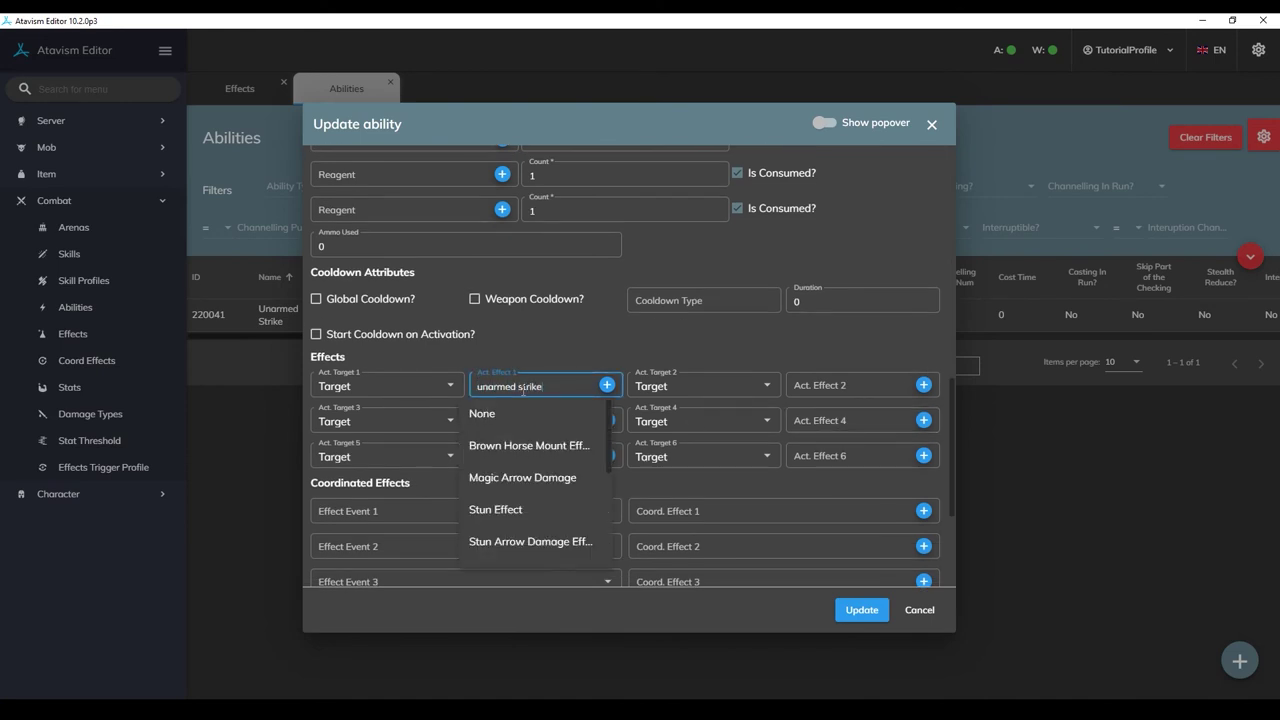
{"action": "left_click", "coordinate": [523, 446]}
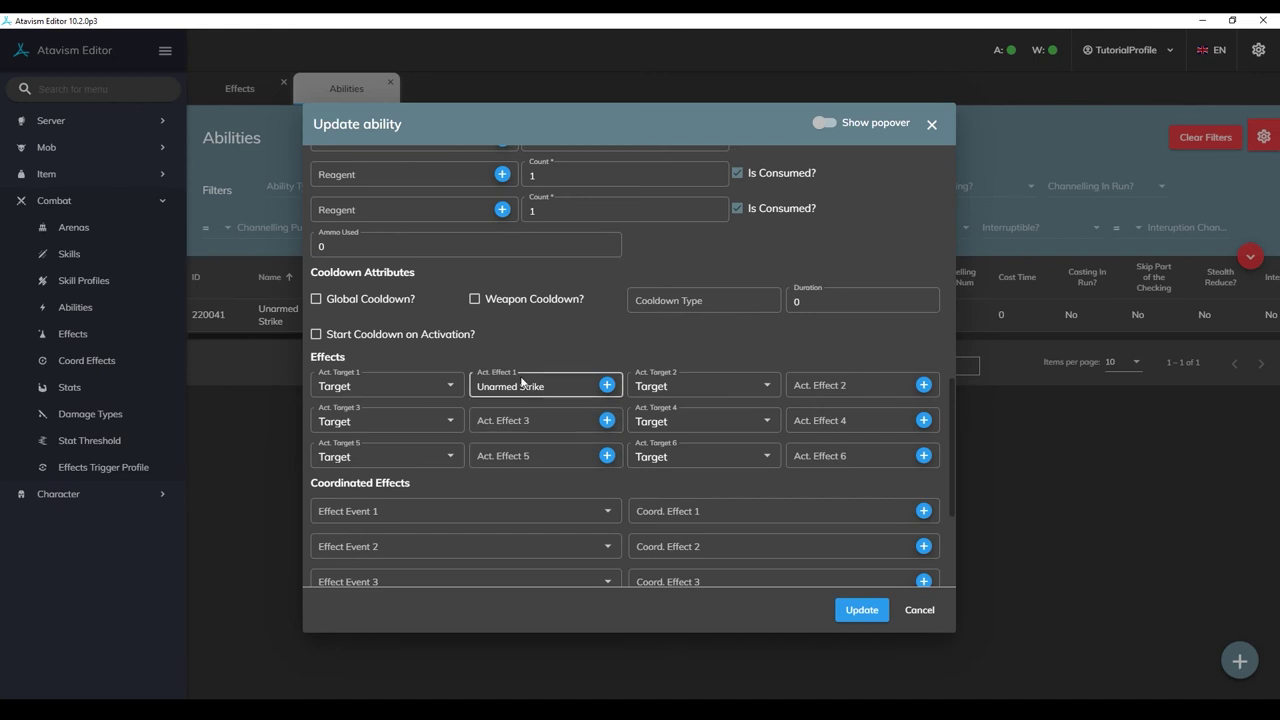
{"action": "left_click", "coordinate": [860, 610]}
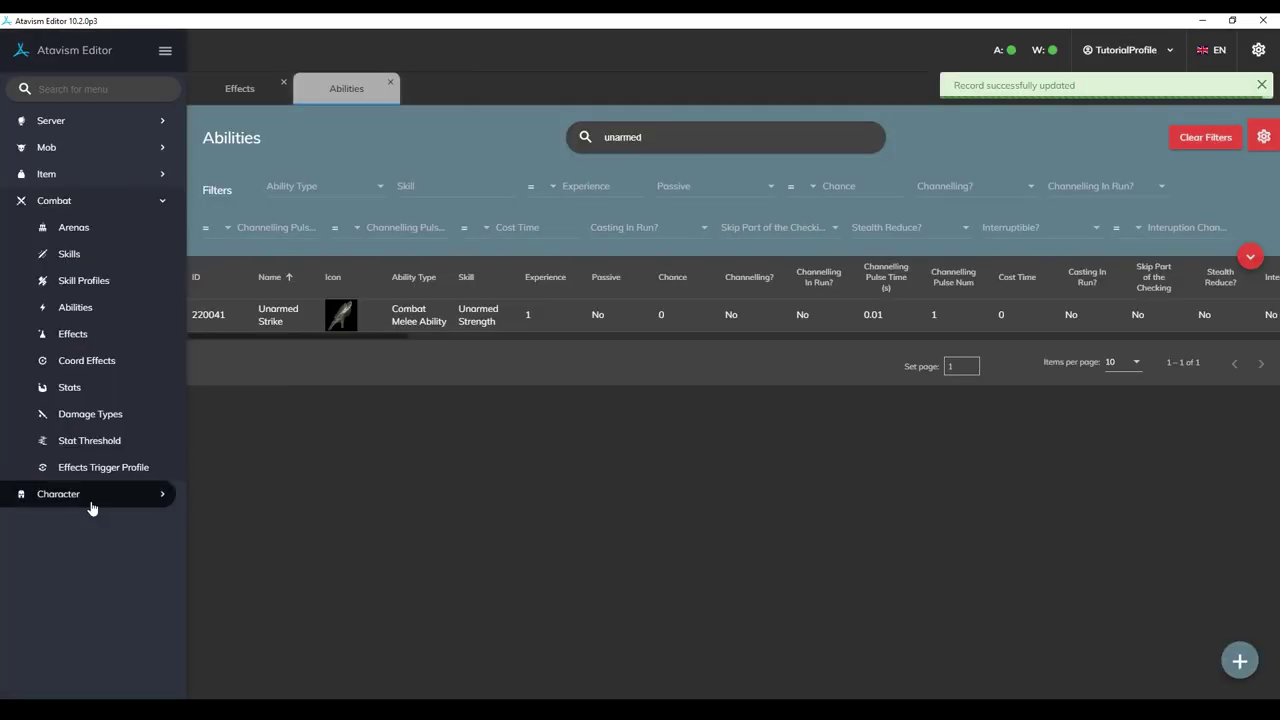
- Set the Human Warrior player template's Auto Attack to Unarmed Strike and verify it
{"action": "left_click", "coordinate": [86, 497]}
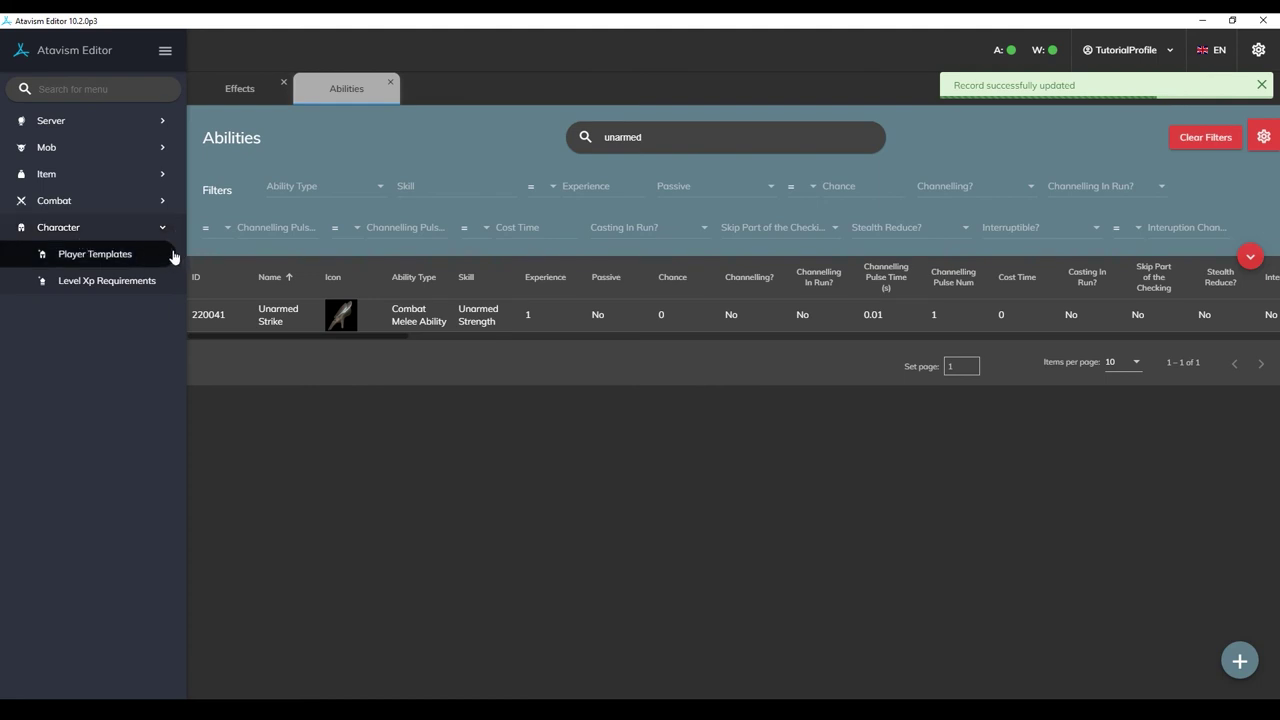
{"action": "left_click", "coordinate": [103, 263]}
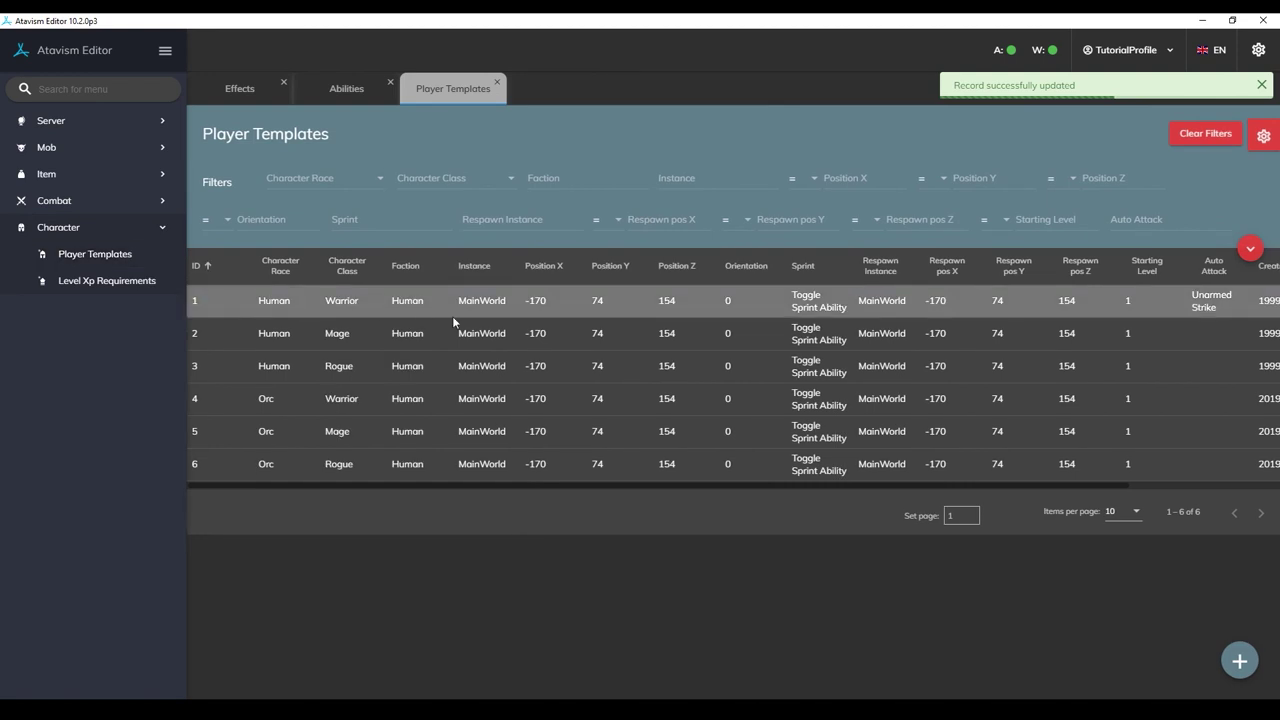
{"action": "double_click", "coordinate": [599, 308]}
{"action": "left_click", "coordinate": [601, 314]}
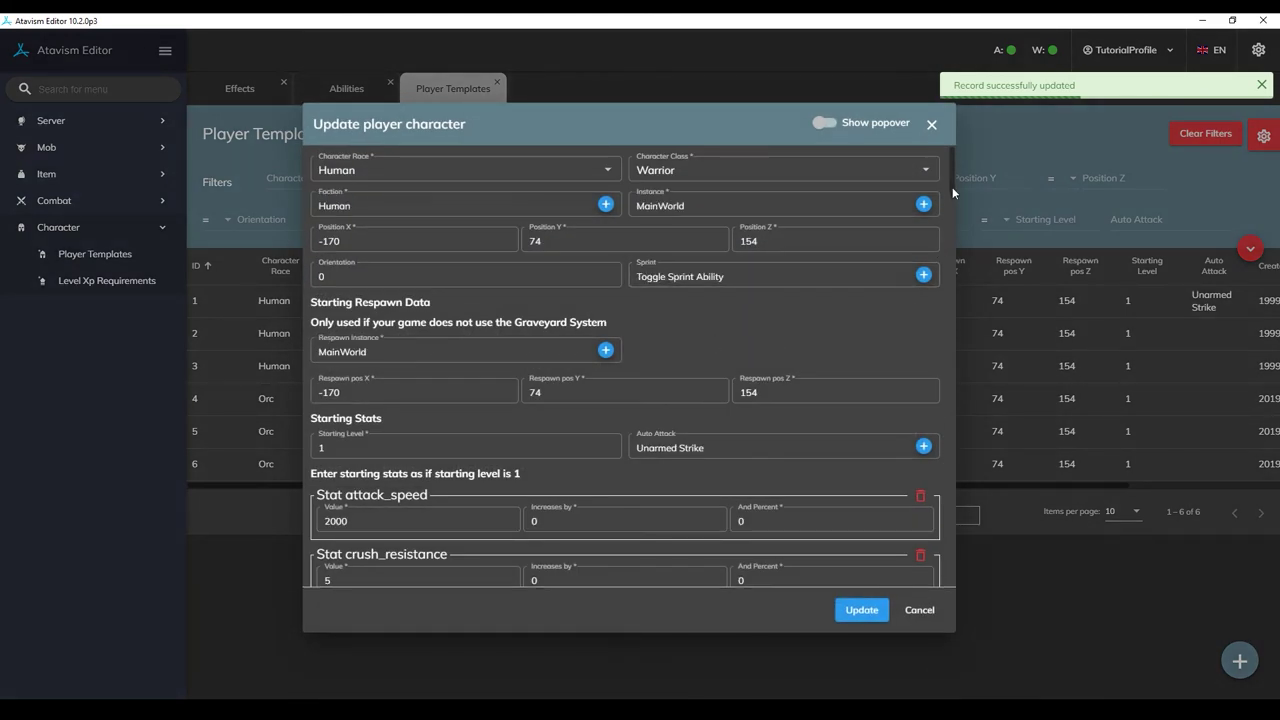
{"action": "scroll", "coordinate": [952, 177], "scroll_direction": "down", "scroll_amount": 1}
{"action": "left_click", "coordinate": [753, 386]}
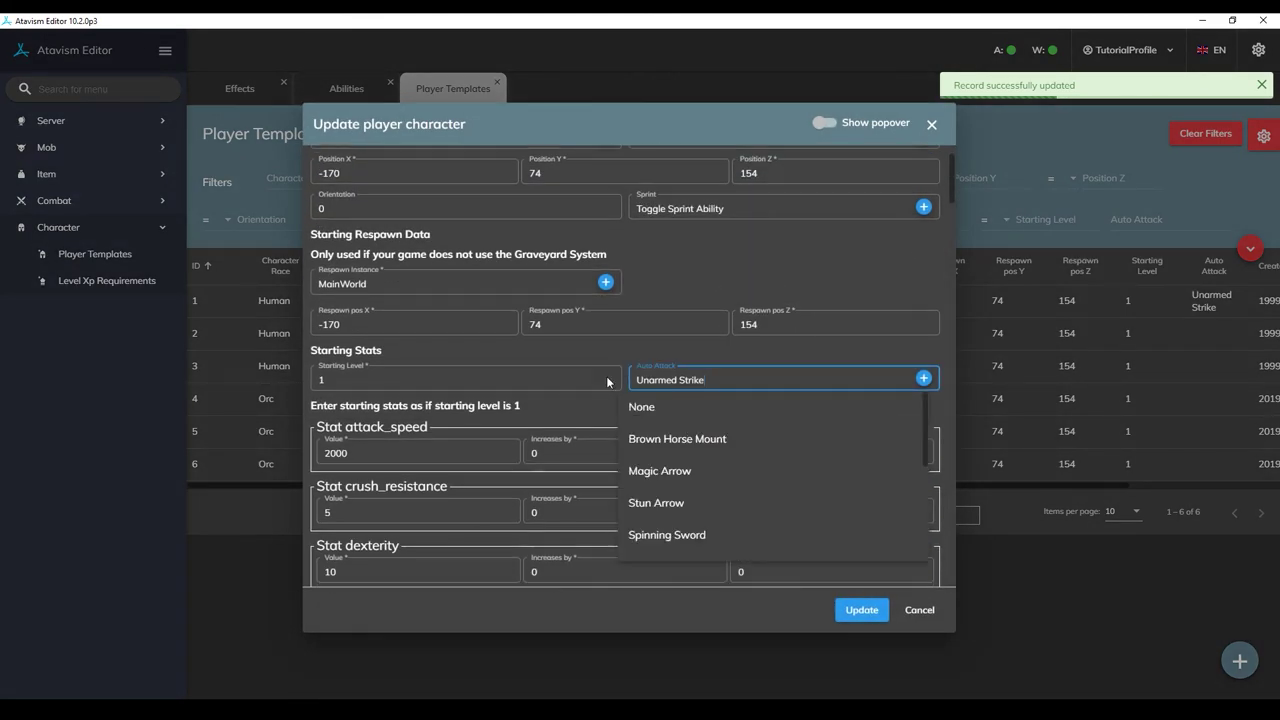
{"action": "left_click", "coordinate": [921, 611]}
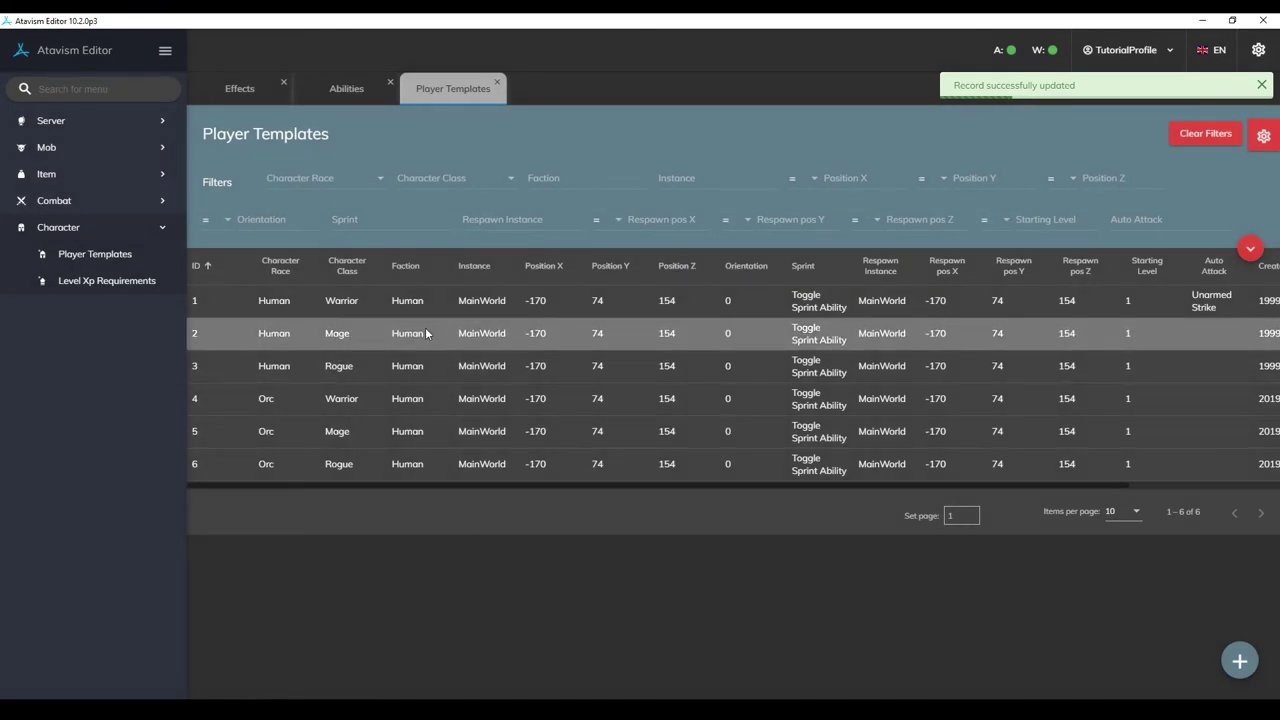
{"action": "double_click", "coordinate": [666, 300]}
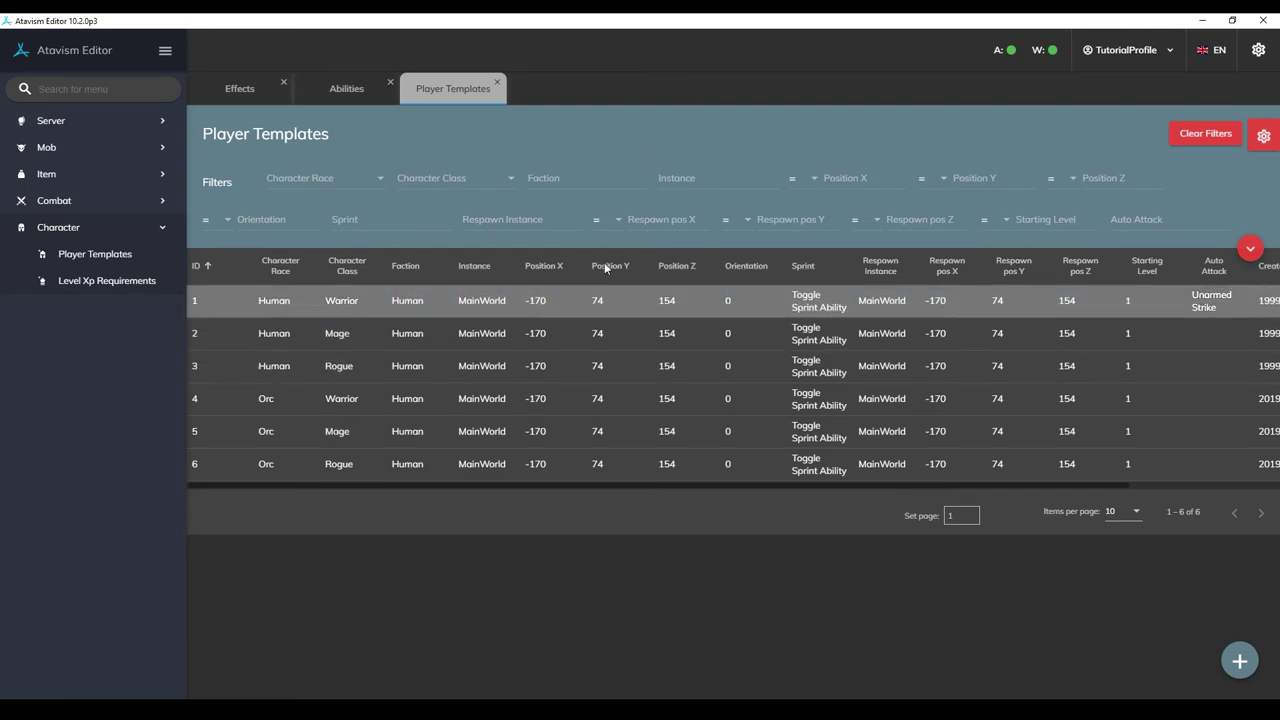
- Choose Start / Restart Server from the W server status indicator
{"action": "left_click", "coordinate": [1044, 51]}
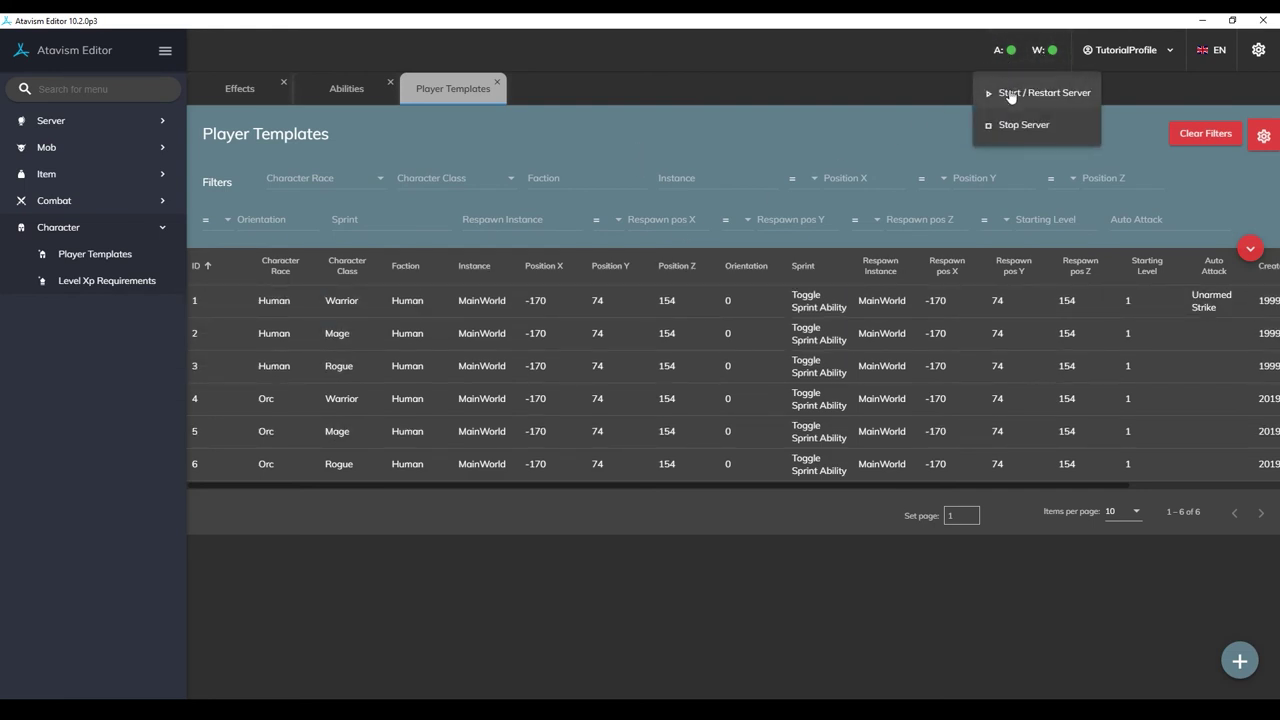
{"action": "left_click", "coordinate": [1012, 93]}
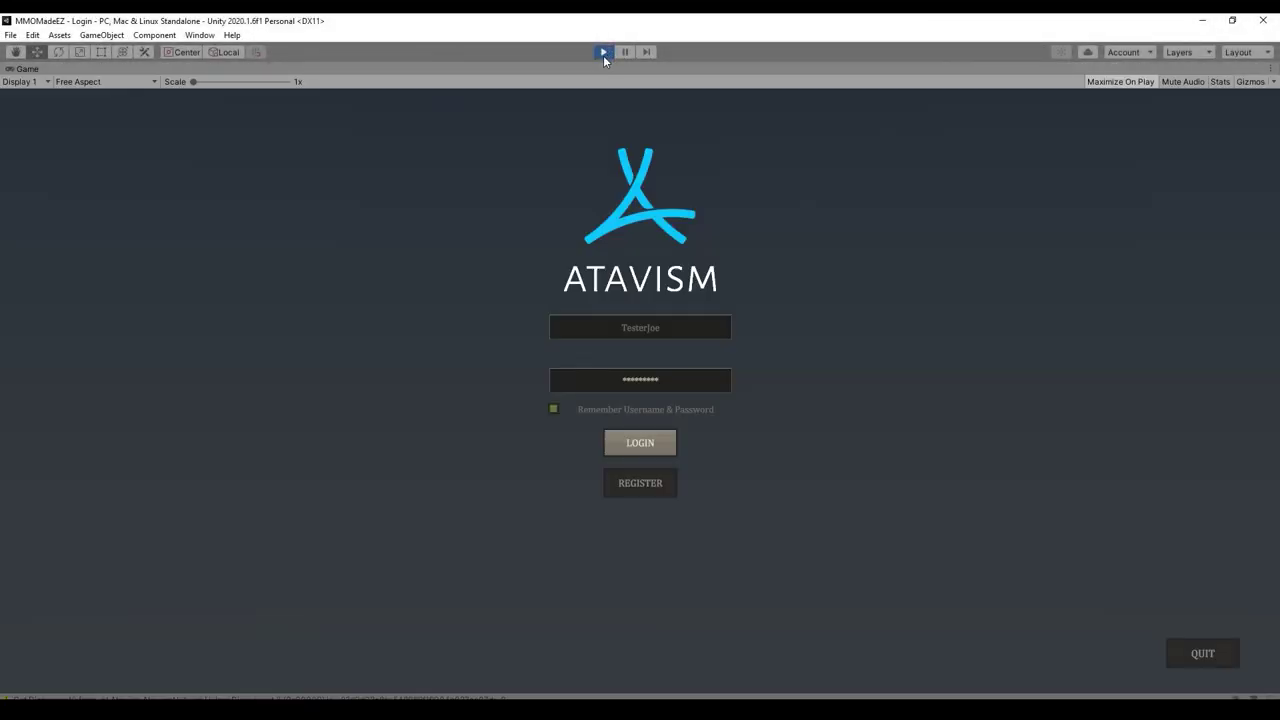
- Log in with the saved account, enter as the warrior, and run through the gate to the BomberBugs
{"action": "left_click", "coordinate": [643, 446]}
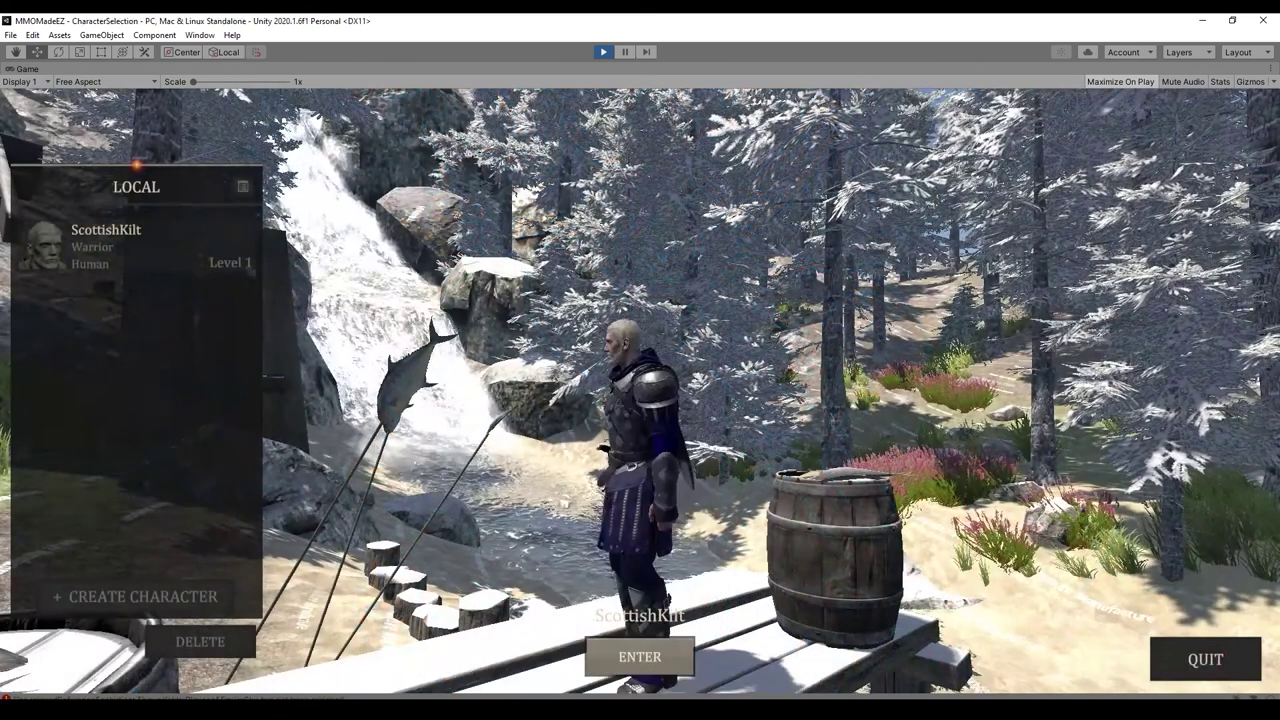
{"action": "left_click", "coordinate": [625, 658]}
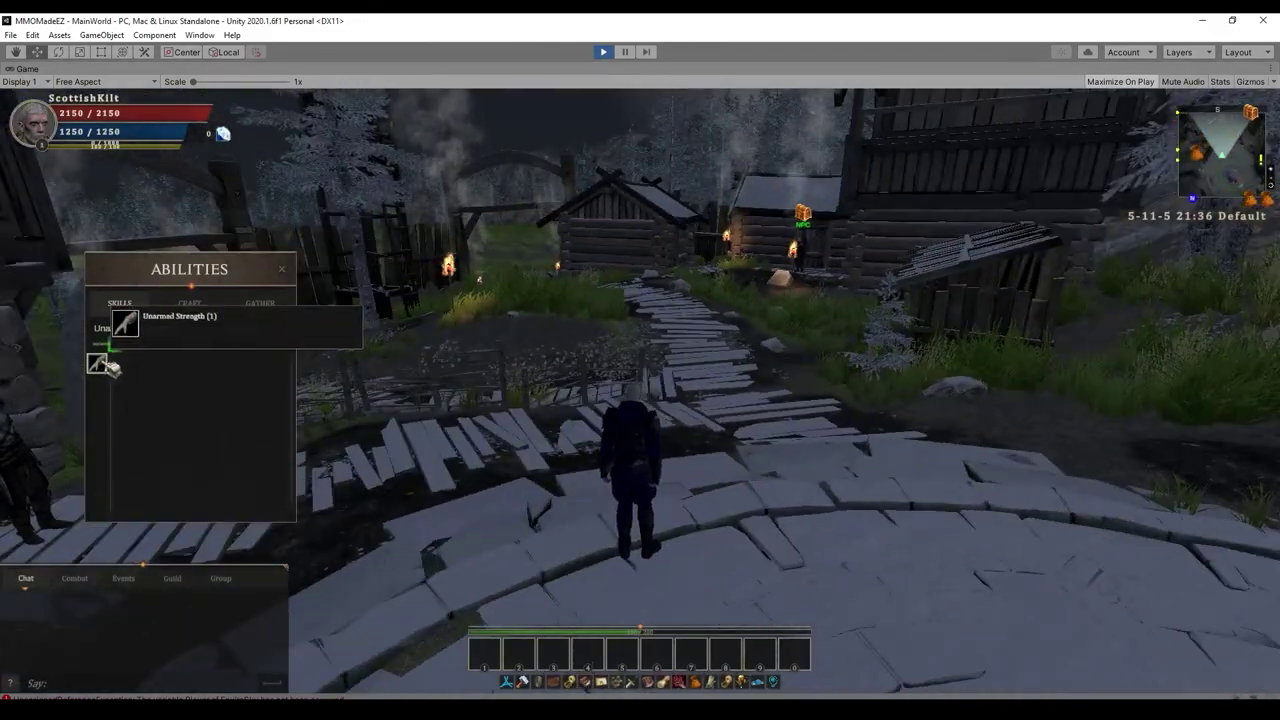
{"action": "key", "text": "w"}
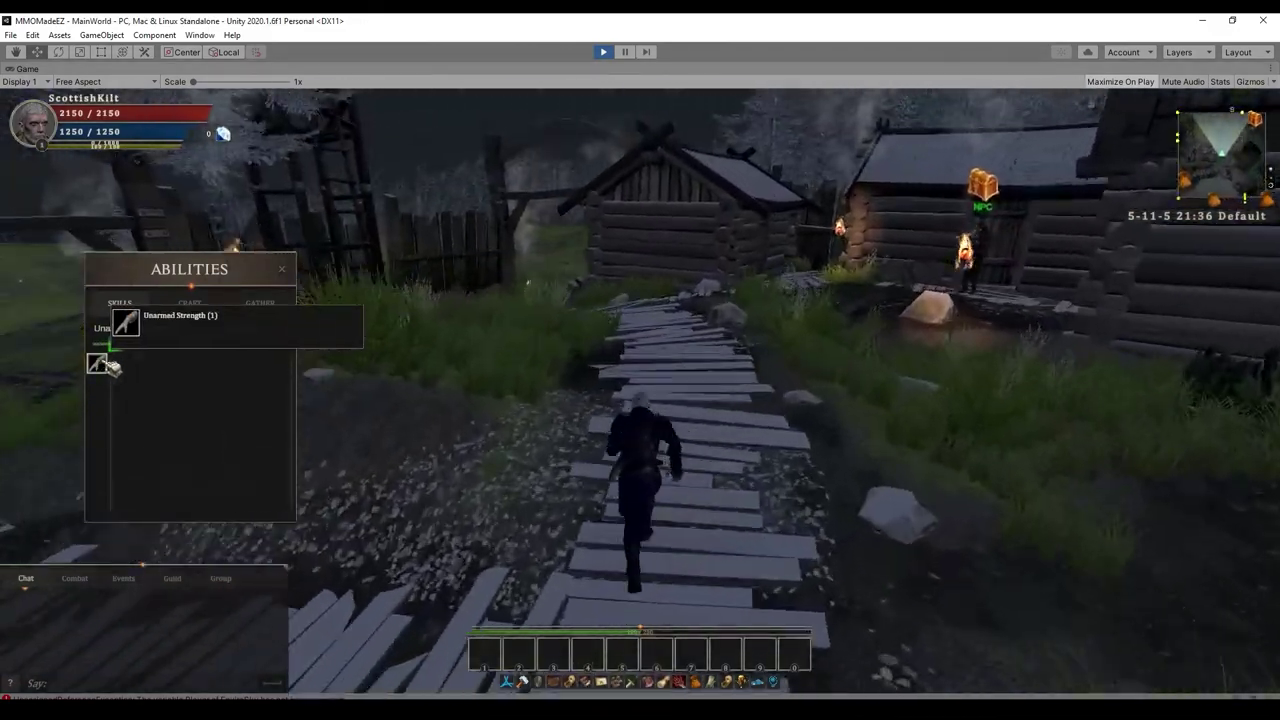
{"action": "key", "text": "a"}
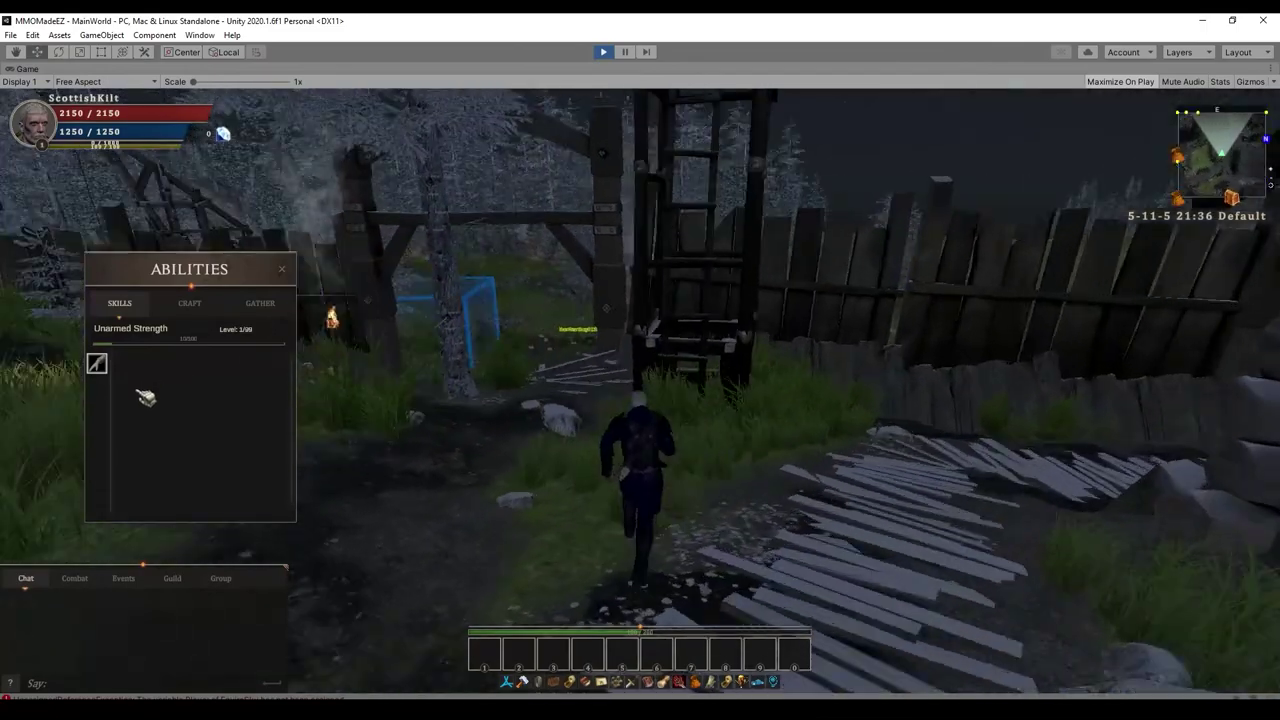
{"action": "key", "text": "a"}
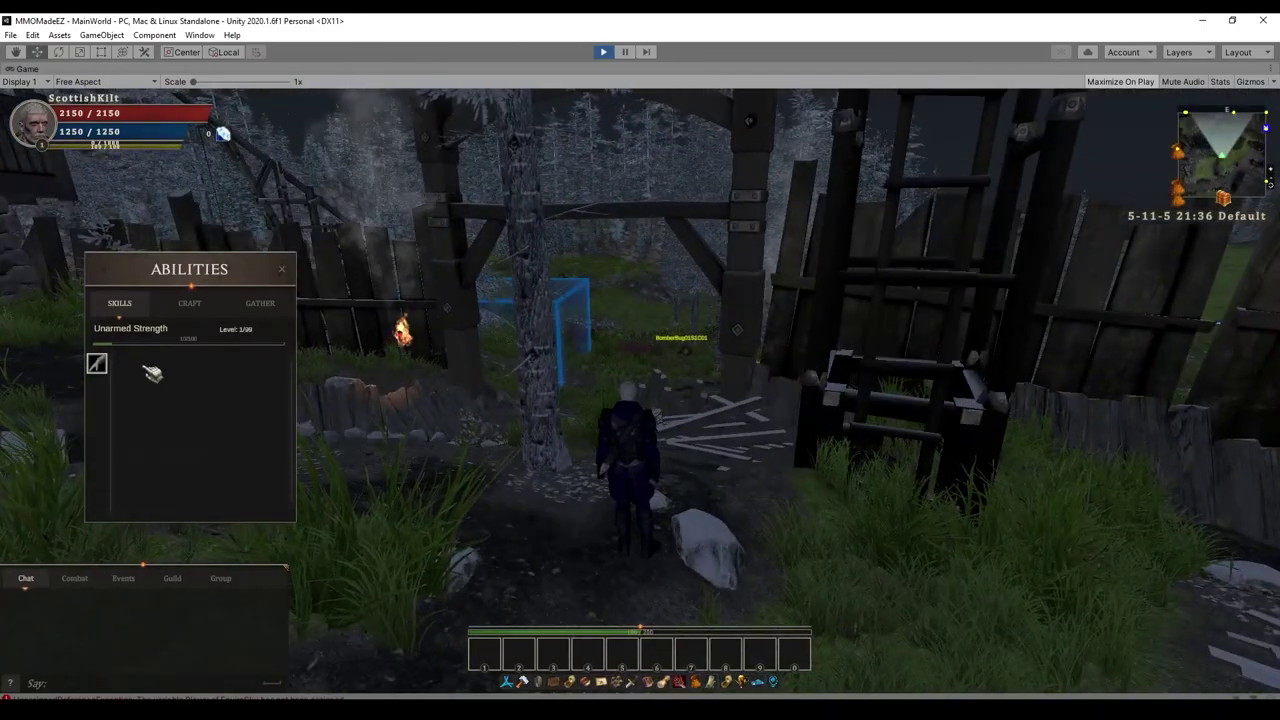
{"action": "key", "text": "w"}
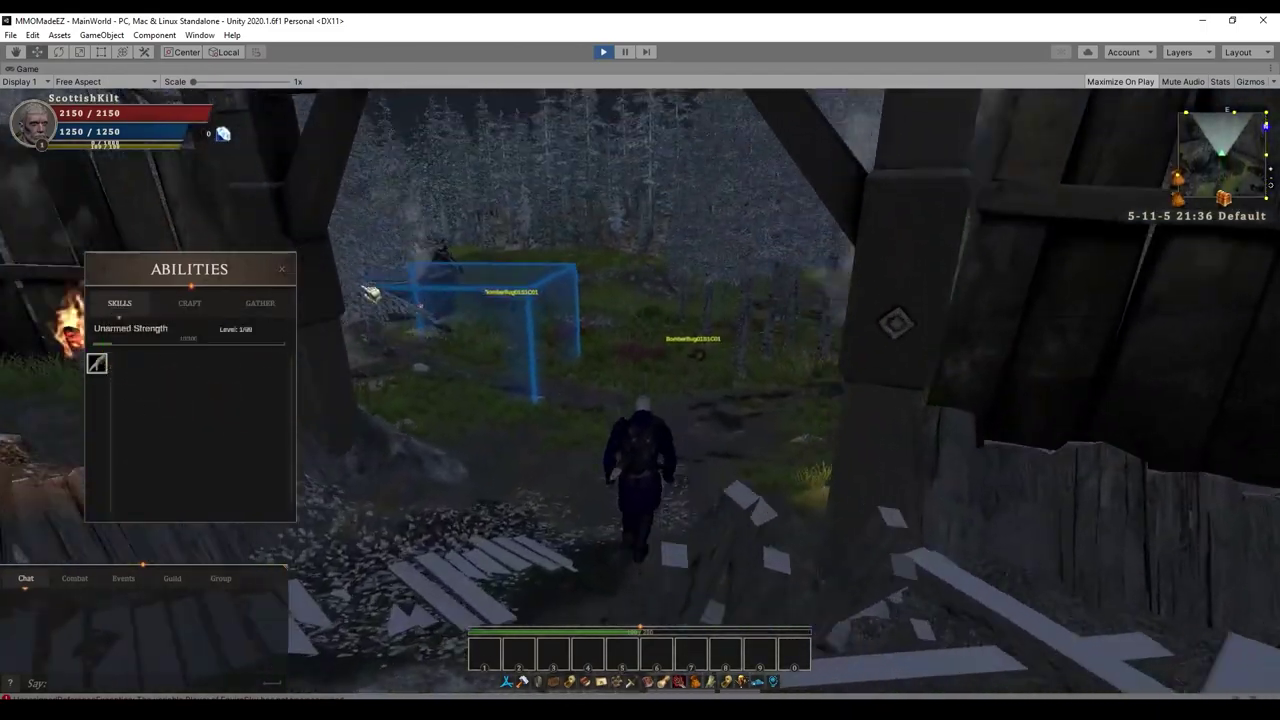
{"action": "key", "text": "w"}
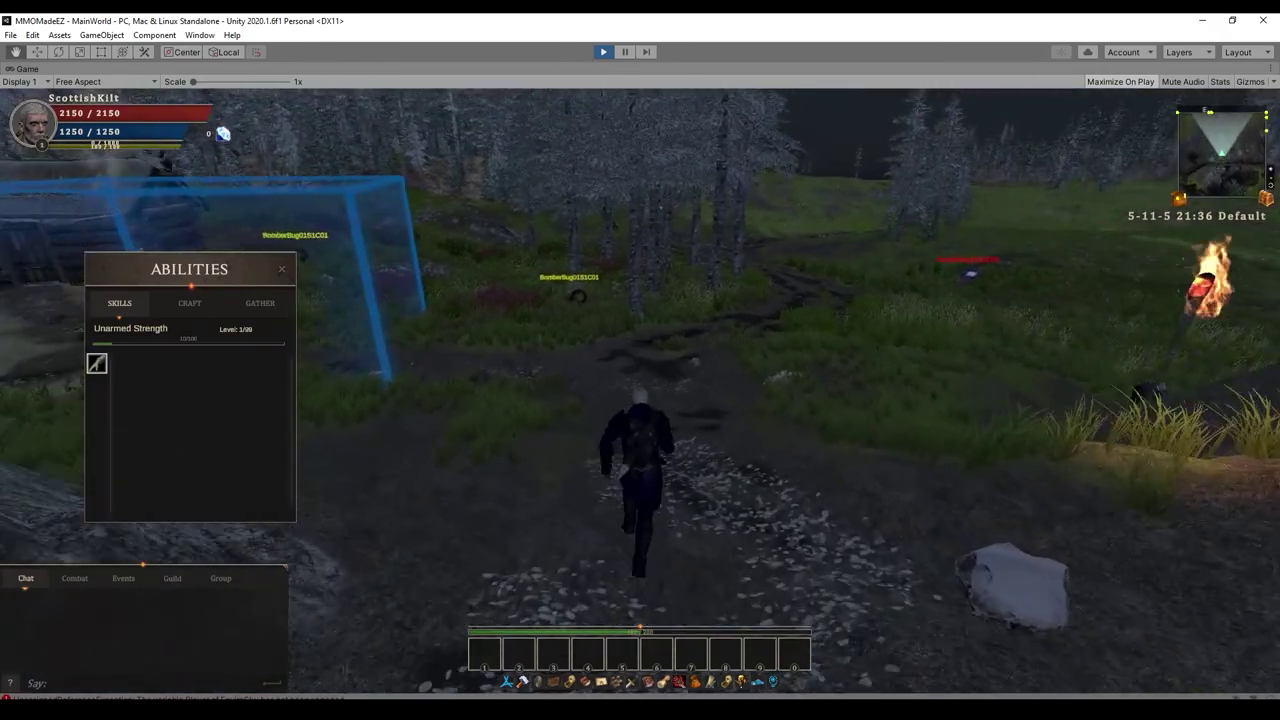
{"action": "key", "text": "w"}
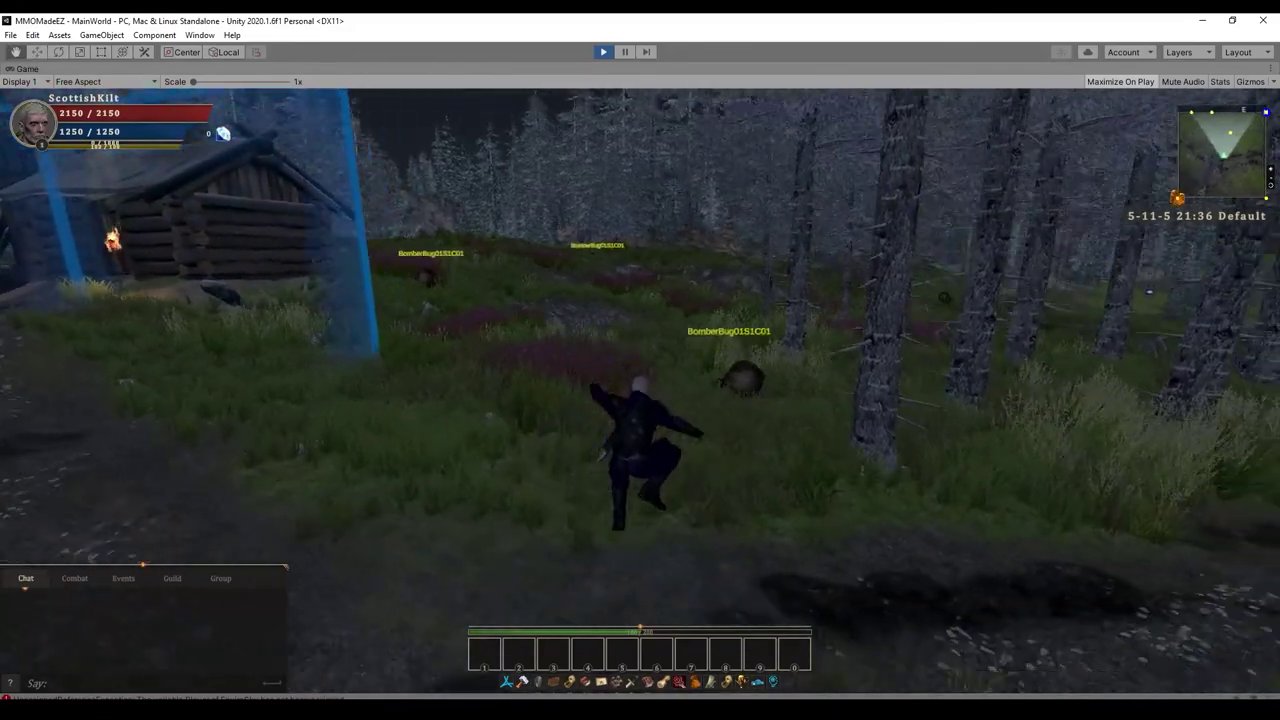
- Target a nearby BomberBug to punch it and show the Unarmed Strength skill progress
{"action": "key", "text": "d"}
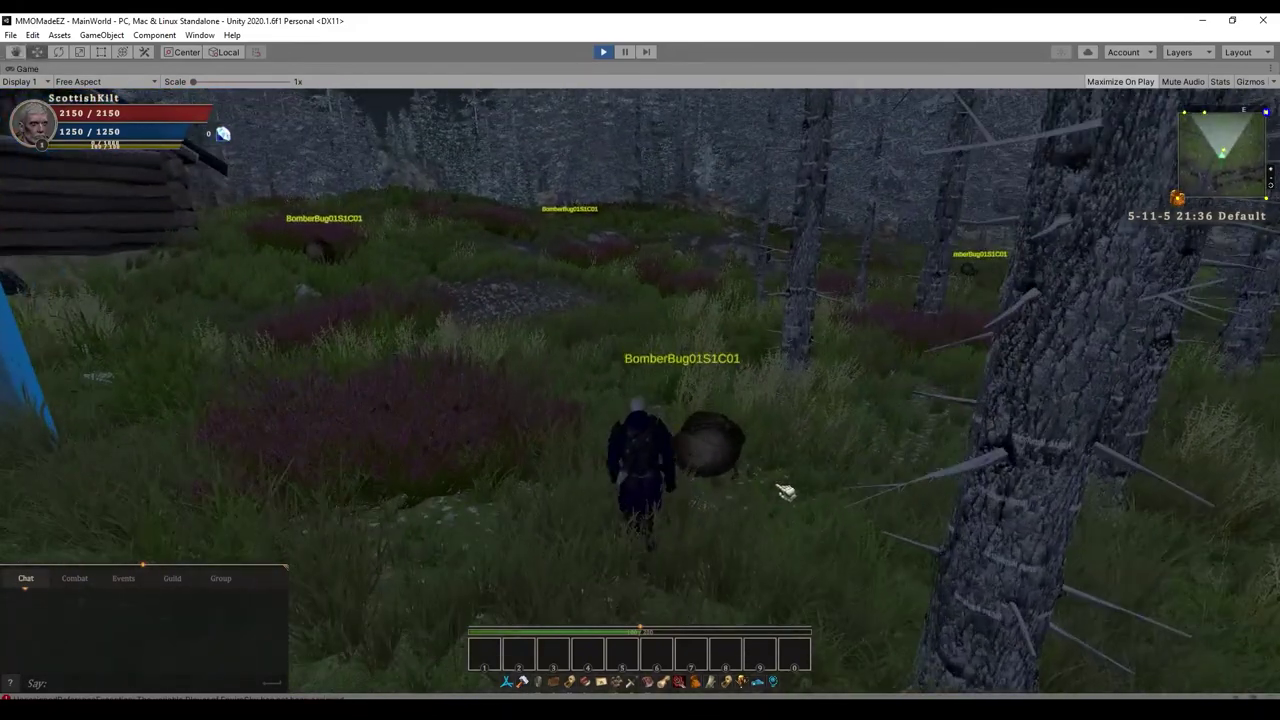
{"action": "left_click", "coordinate": [680, 440]}
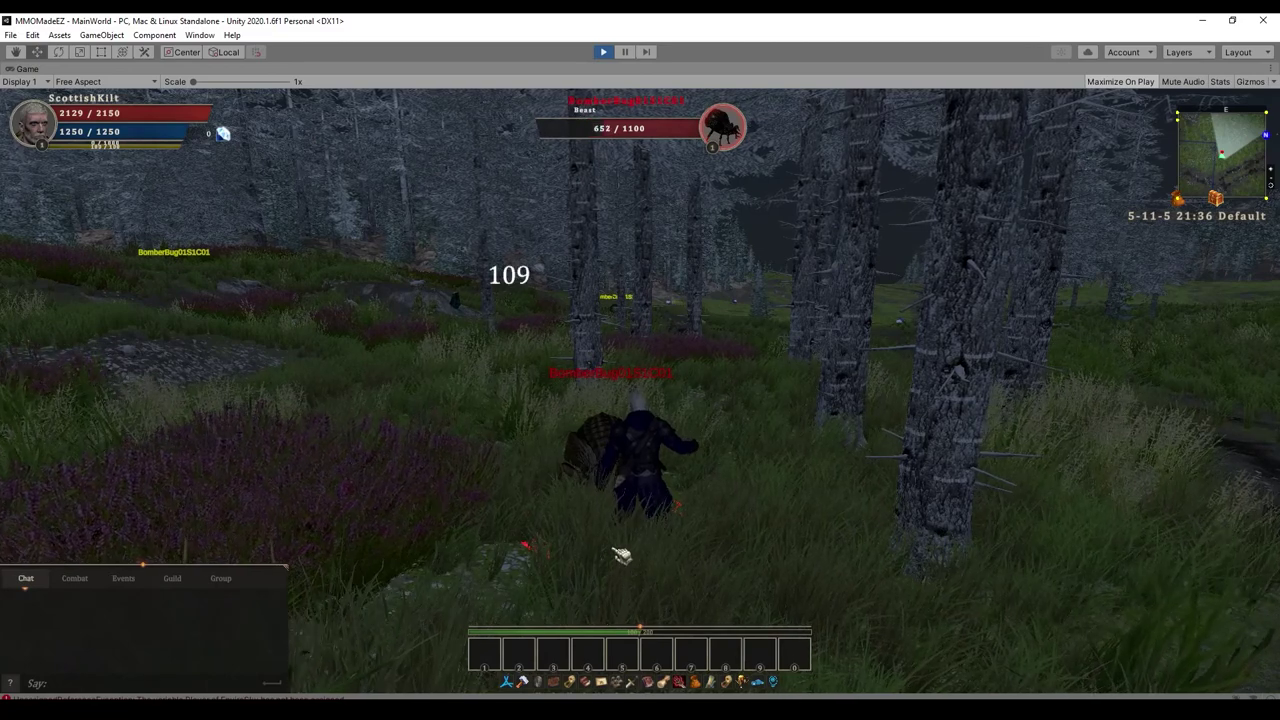
{"action": "left_click", "coordinate": [583, 683]}
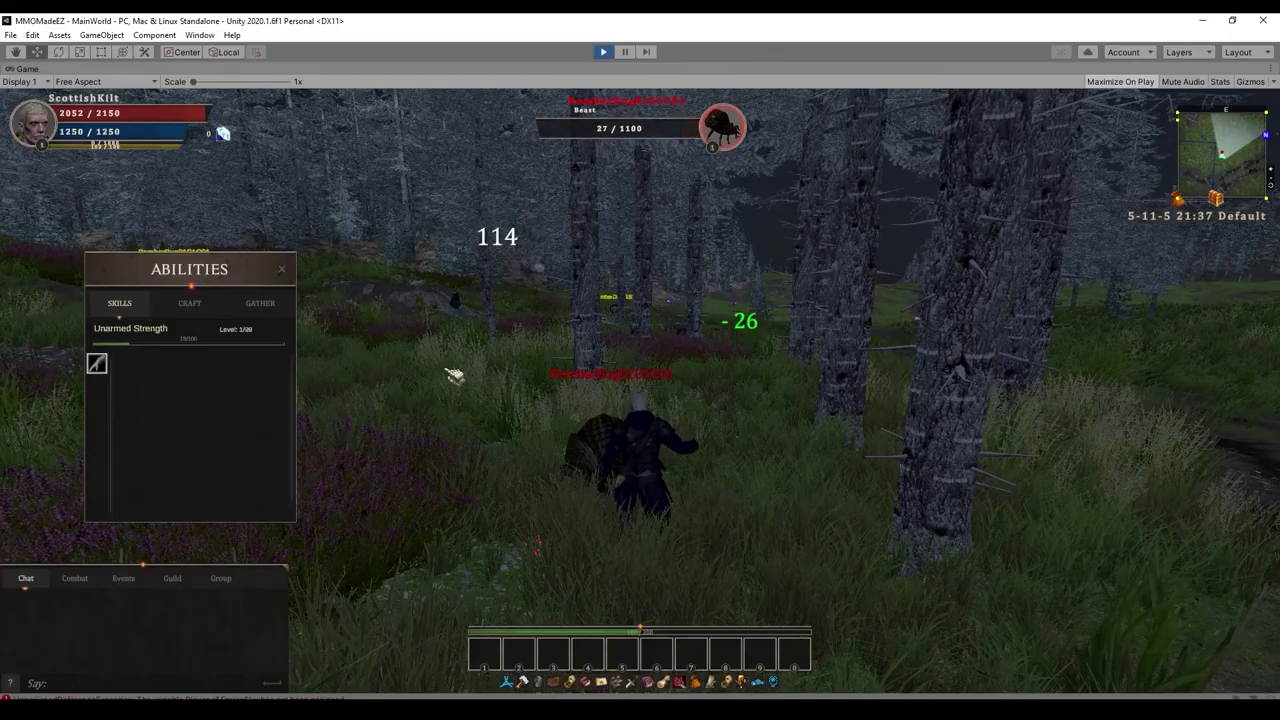
- Run toward the log cabin and turn to fight the next beetle
{"action": "right_click_drag", "start_coordinate": [446, 408], "coordinate": [650, 408]}
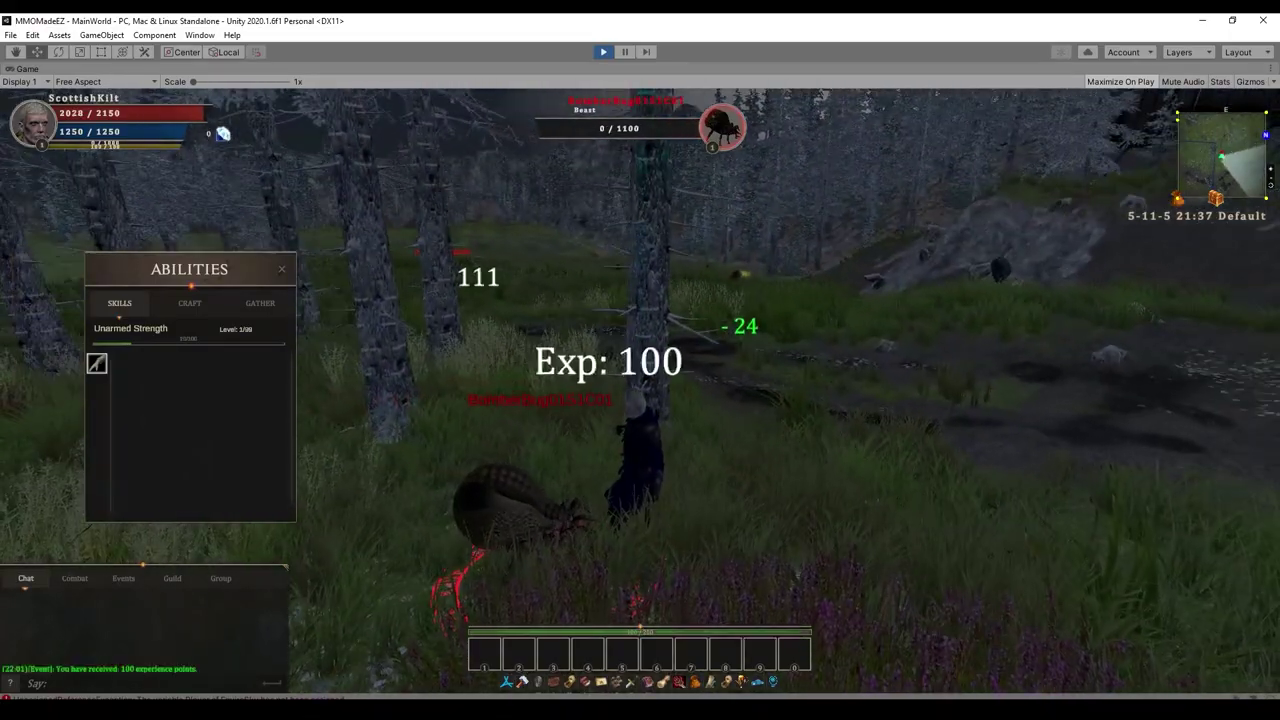
{"action": "key", "text": "w"}
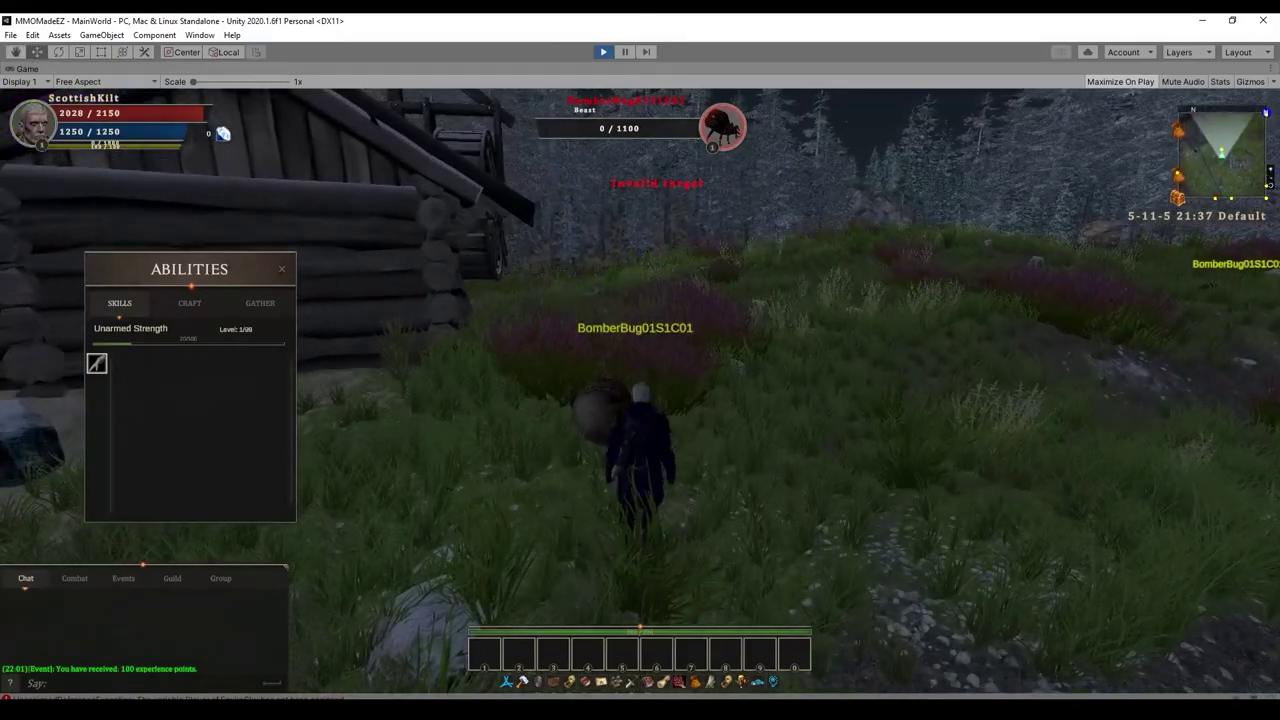
{"action": "key", "text": "Tab"}
{"action": "key", "text": "a"}
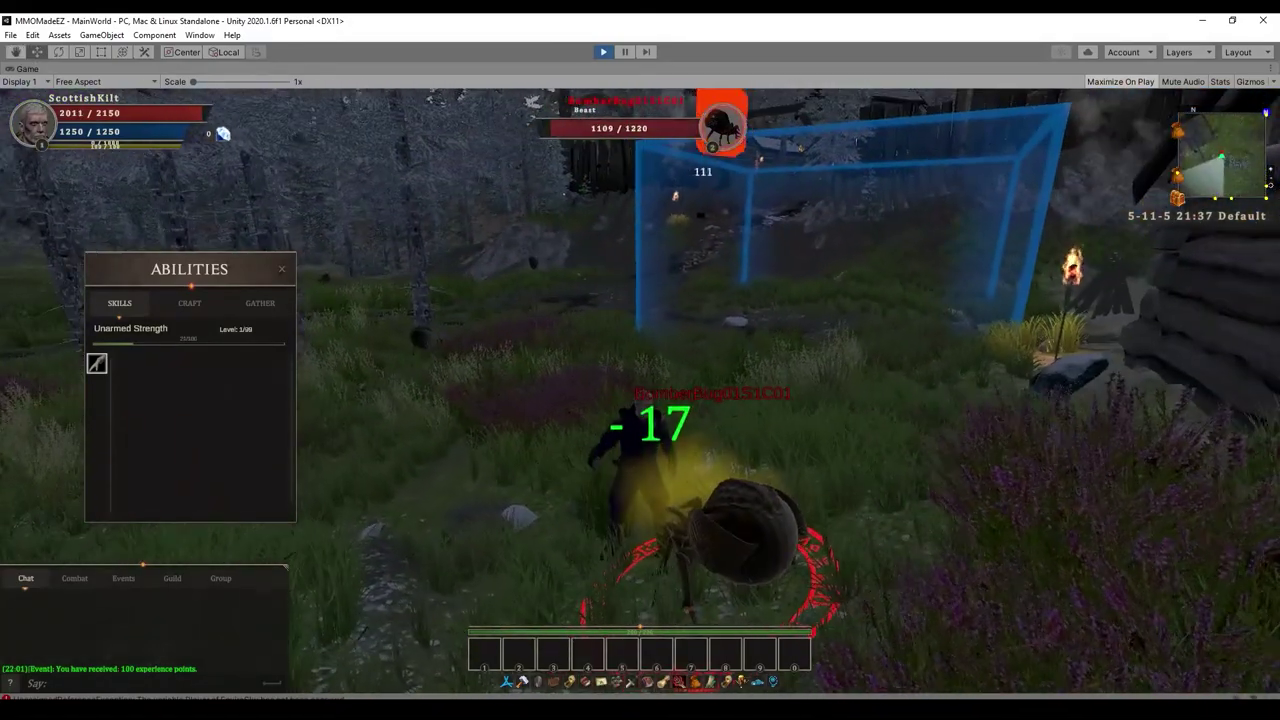
{"action": "key", "text": "d"}
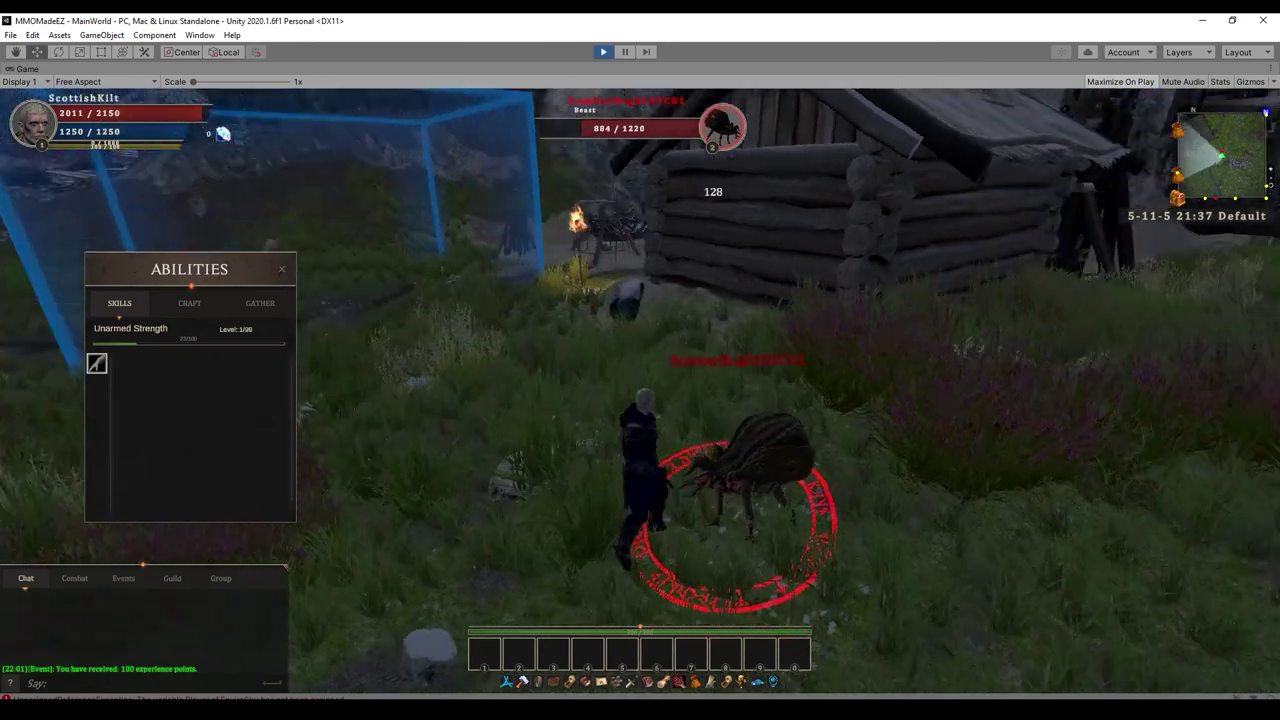
{"action": "key", "text": "d"}
{"action": "key", "text": "d"}
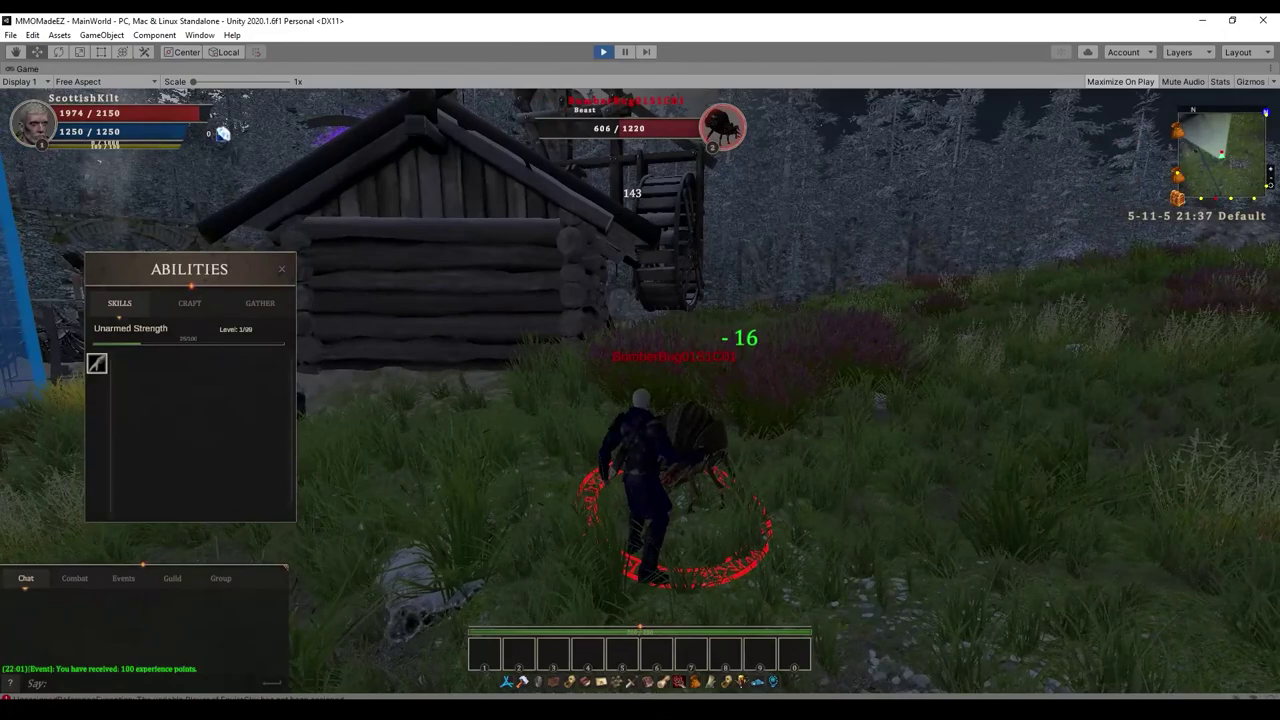
{"action": "key", "text": "a"}
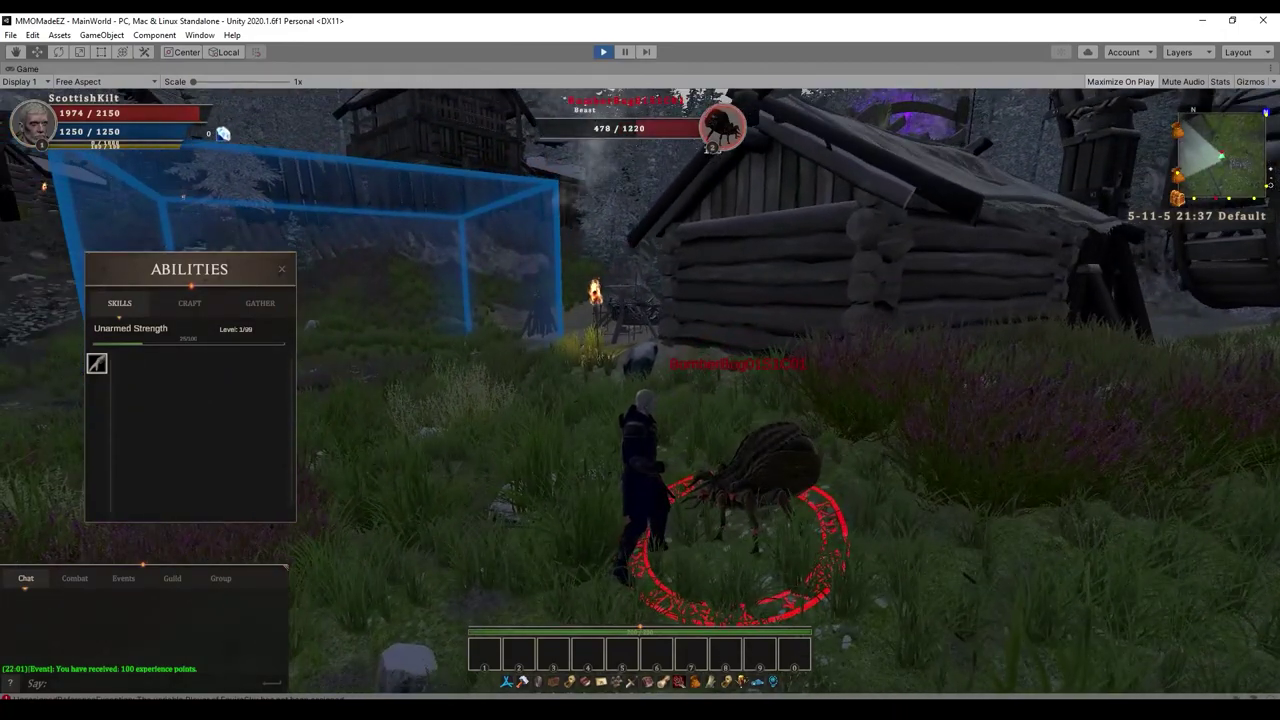